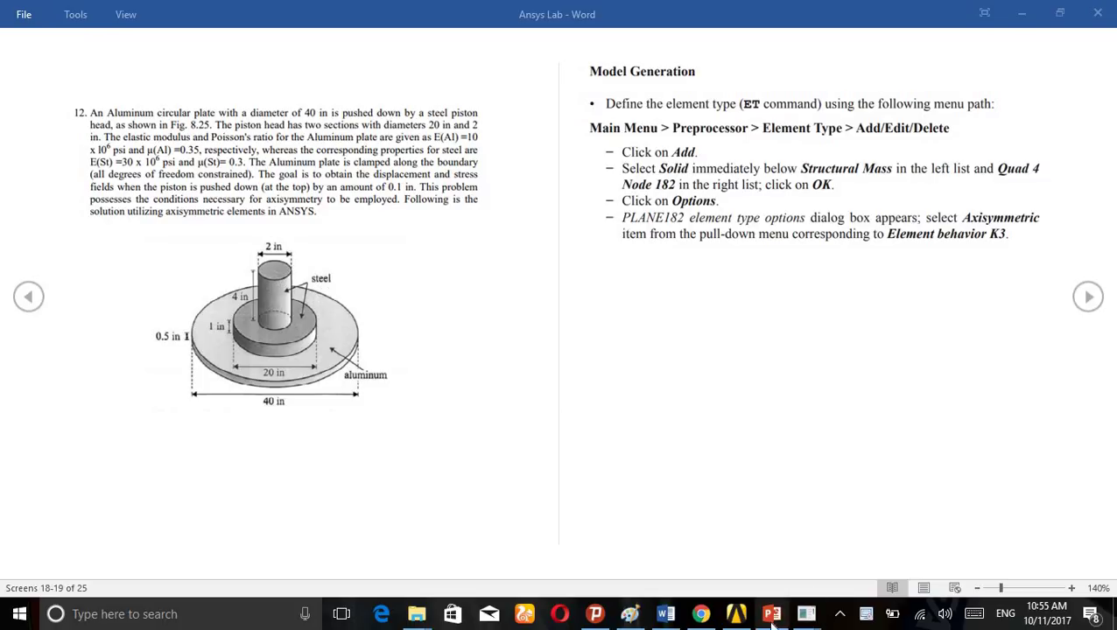
- Filter the ANSYS preferences to show only Structural disciplines
mouse_move(801, 622)
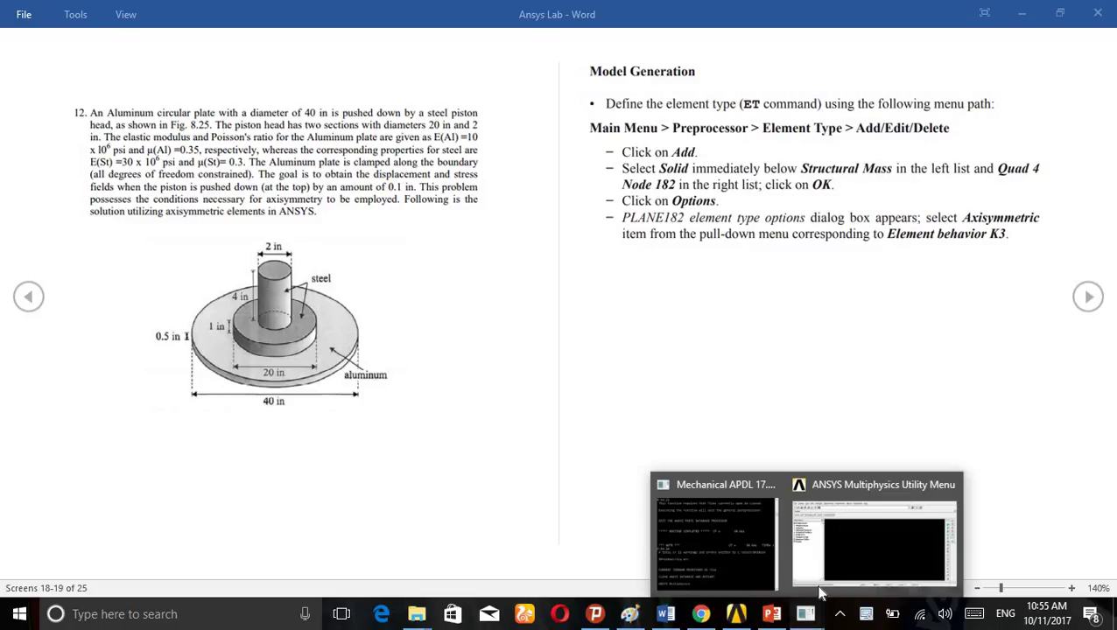
click(837, 533)
click(63, 174)
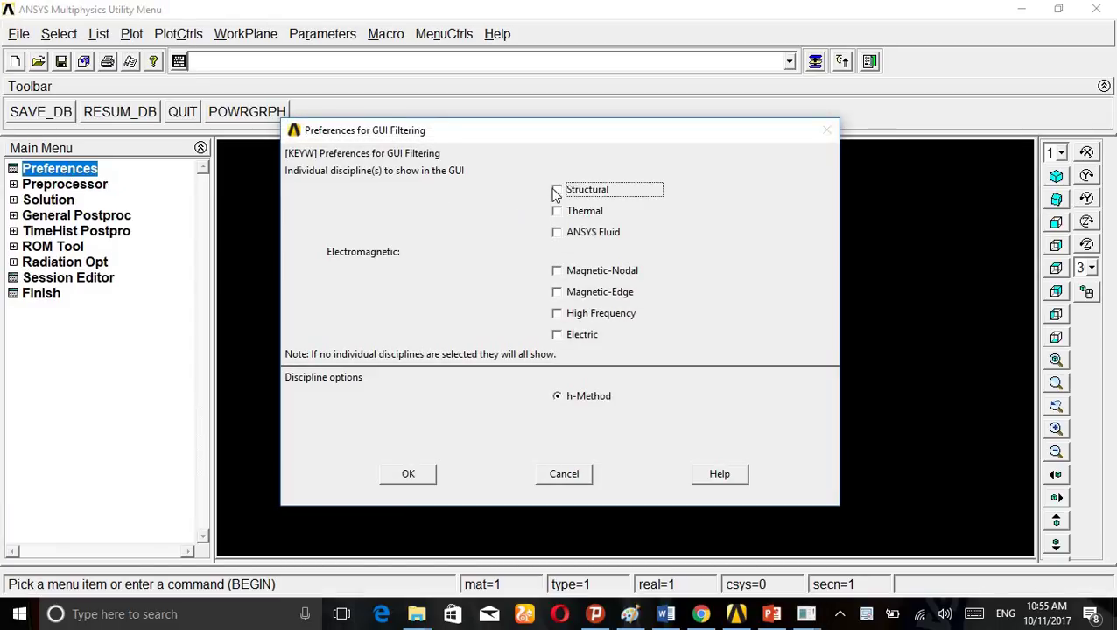
click(557, 189)
click(410, 473)
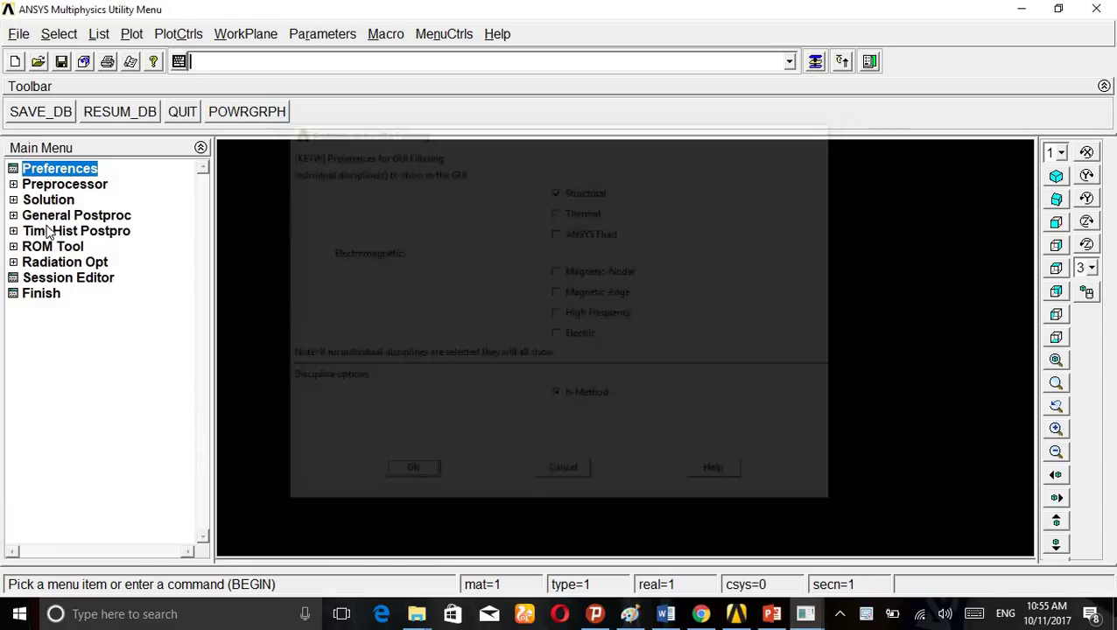
- Add element type 1 as a Solid Quad 4 node PLANE182 with K3 set to Axisymmetric
click(64, 184)
click(114, 201)
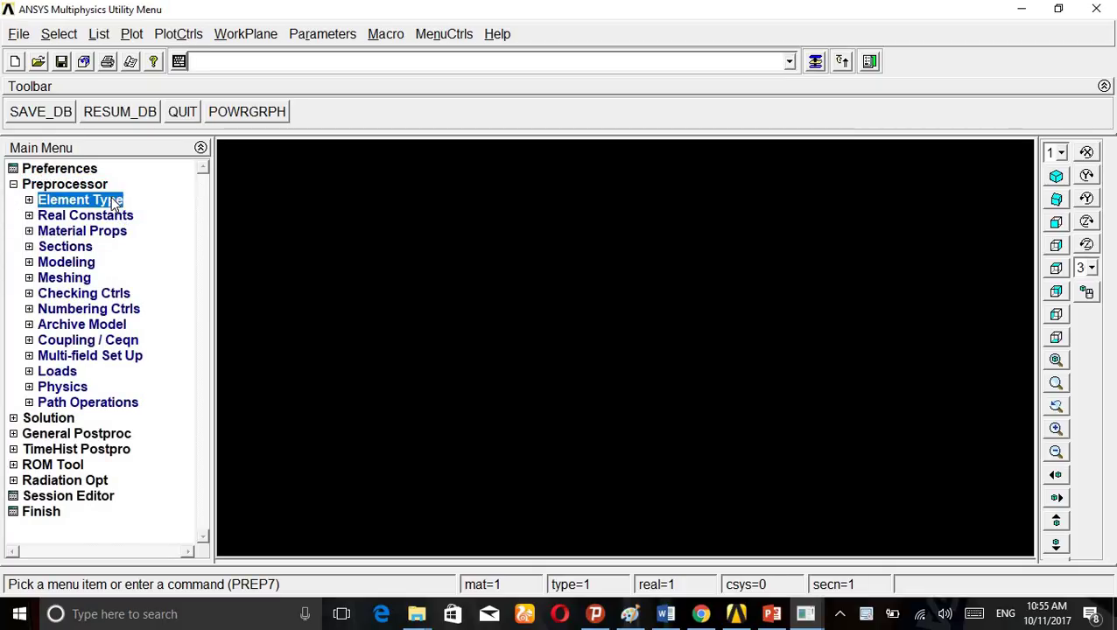
click(117, 219)
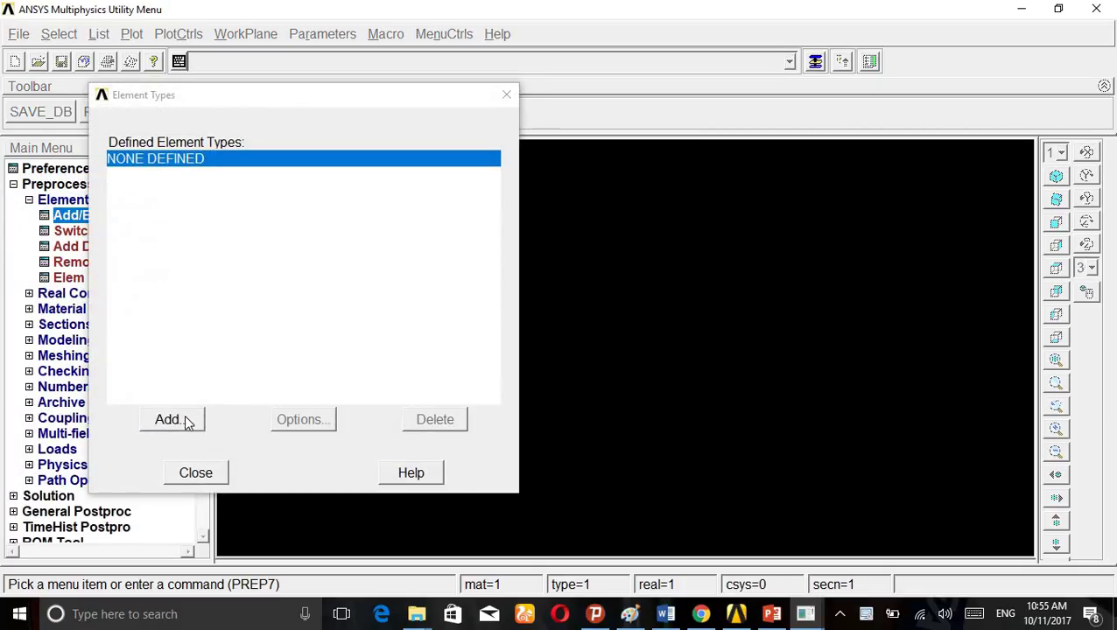
click(184, 422)
click(595, 303)
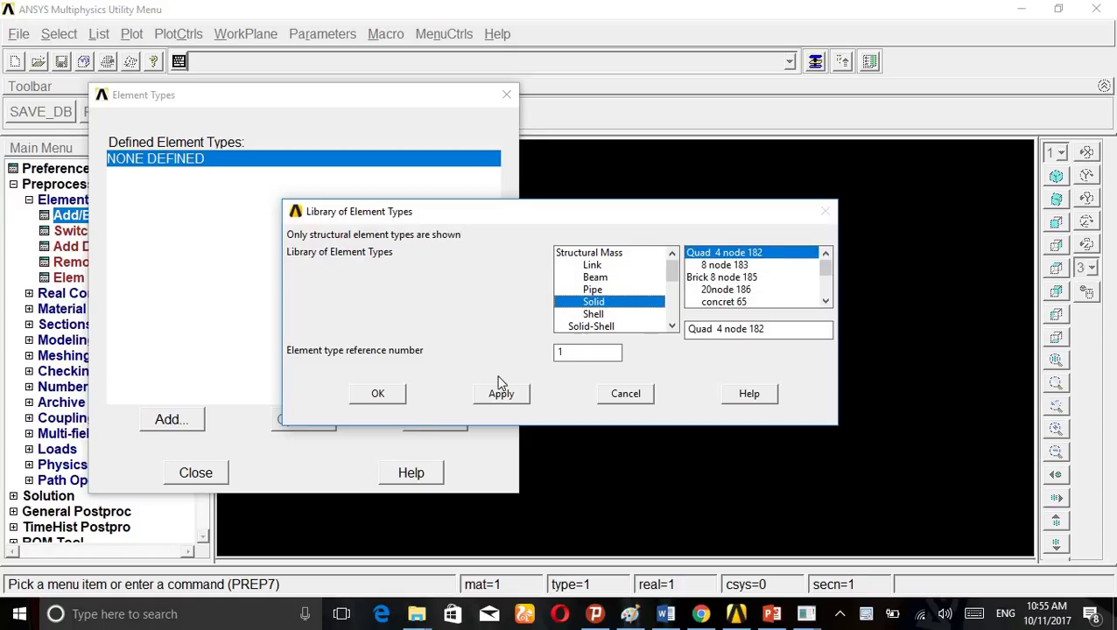
click(375, 399)
click(320, 421)
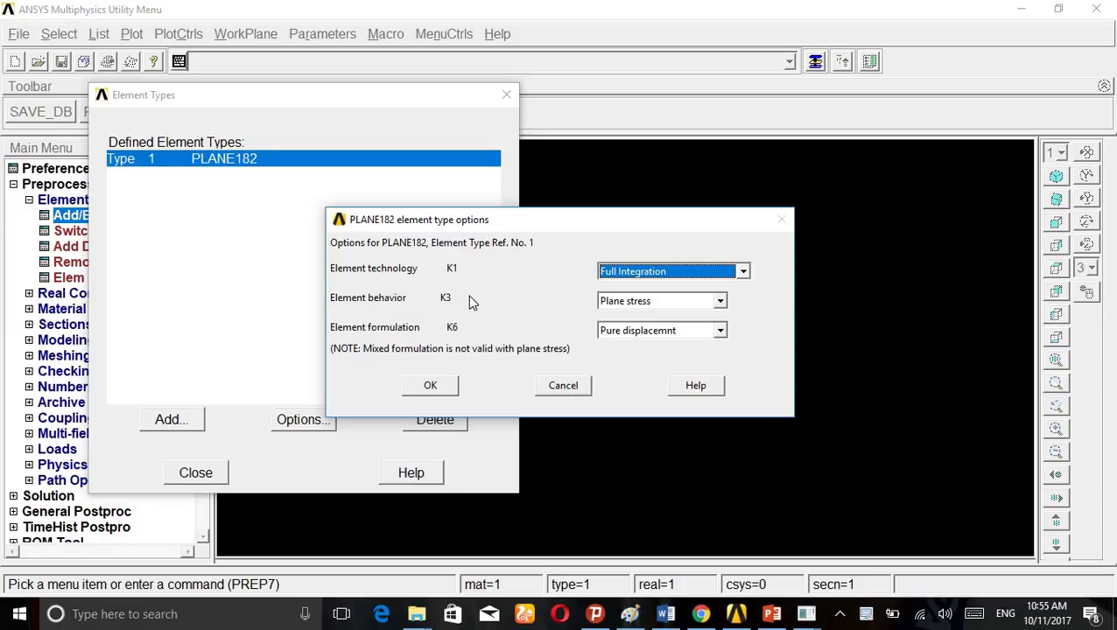
click(720, 302)
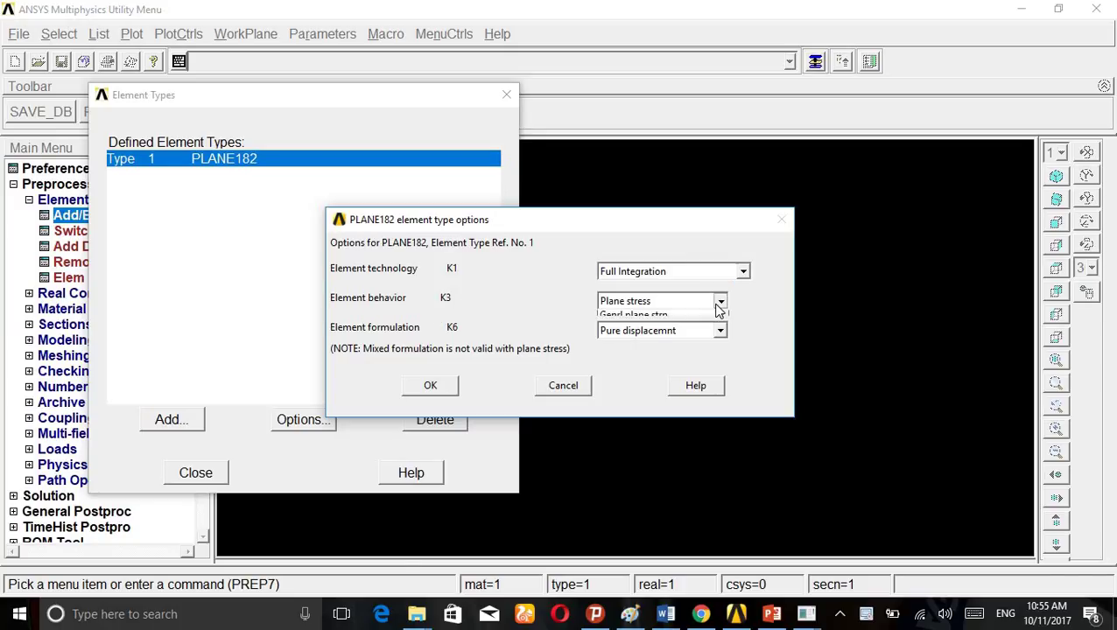
click(665, 330)
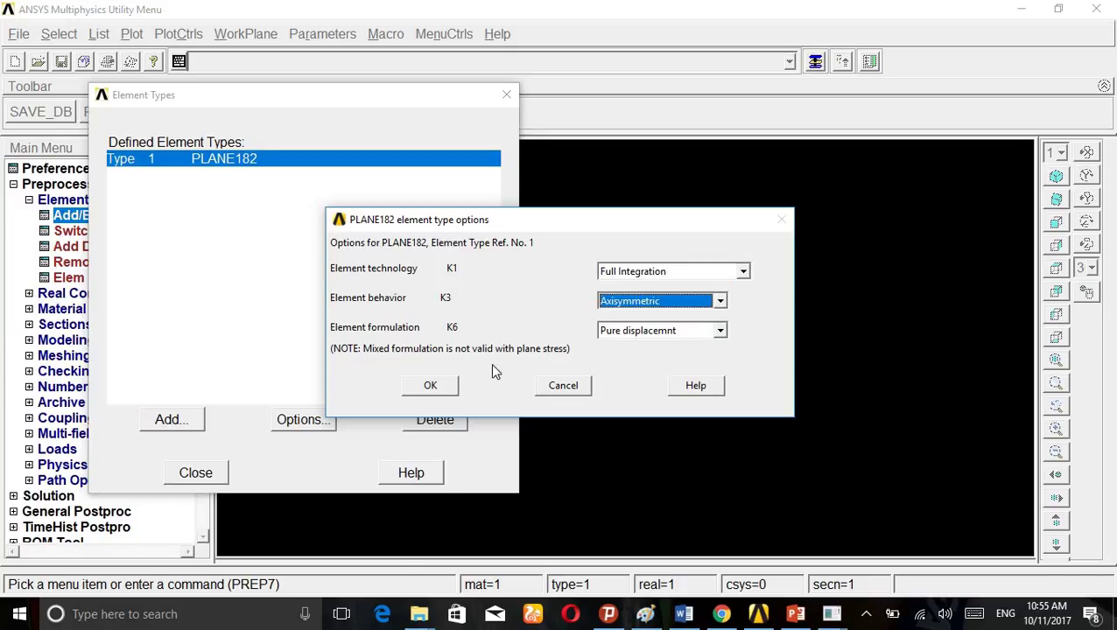
click(431, 386)
click(204, 473)
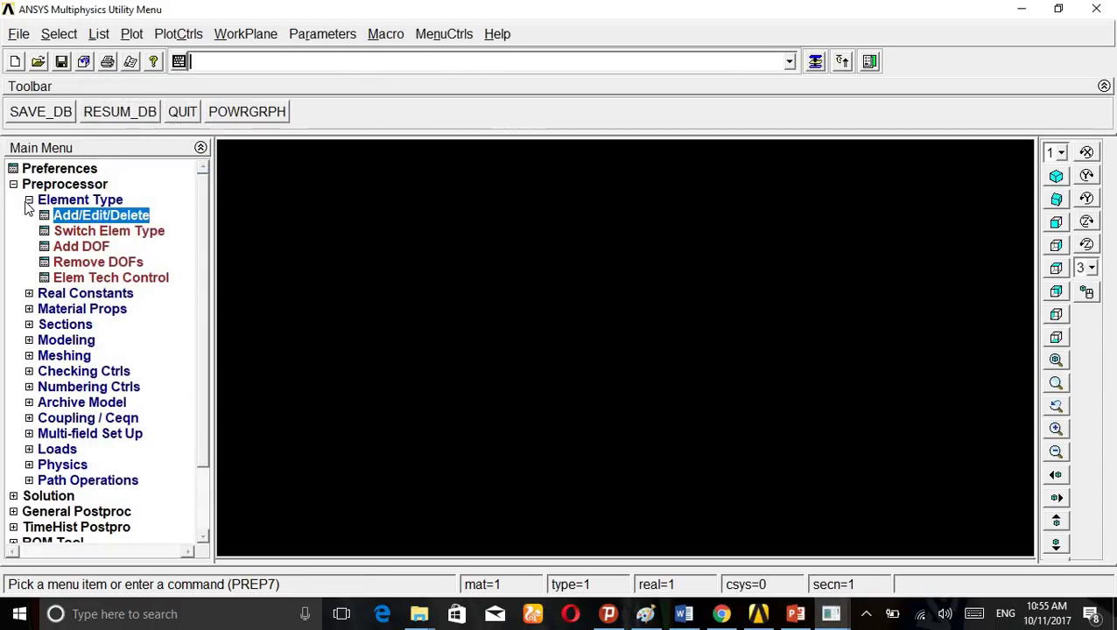
click(29, 200)
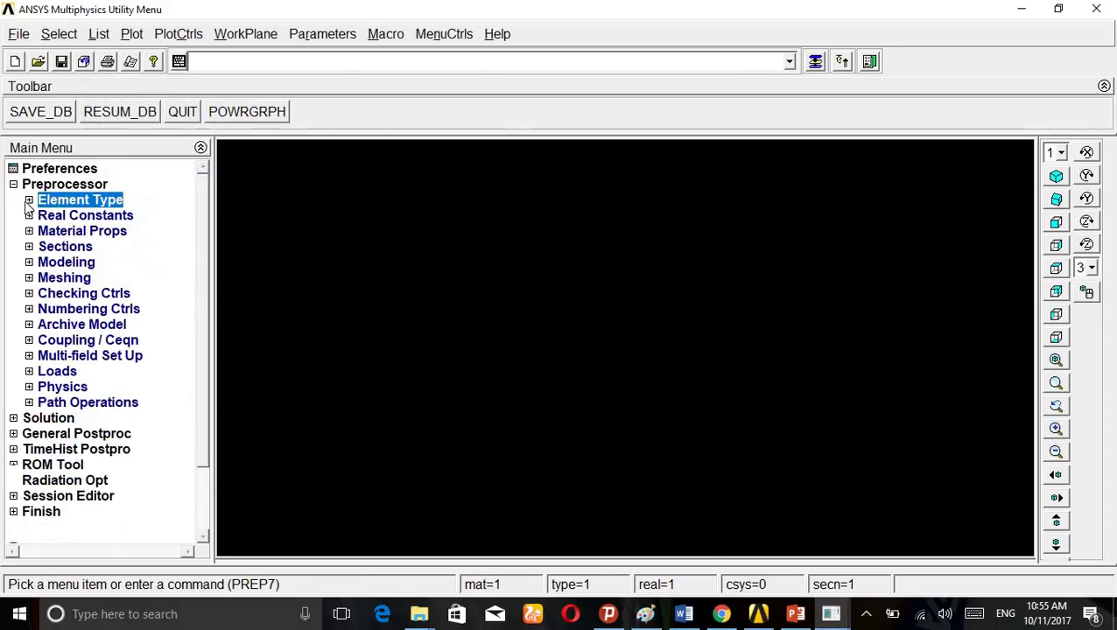
- Bring the Ansys Lab document forward in Word to read the PLANE182 model-generation steps
click(686, 615)
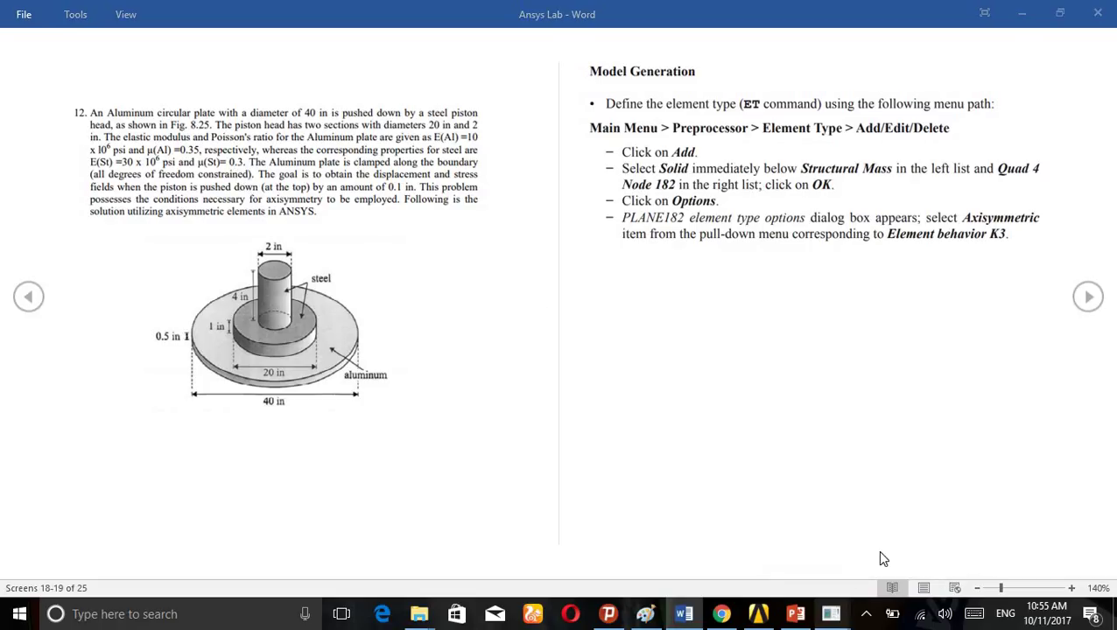
- Define material 1 as linear isotropic elastic with EX 10e6 and PRXY 0.35
mouse_move(830, 614)
click(897, 508)
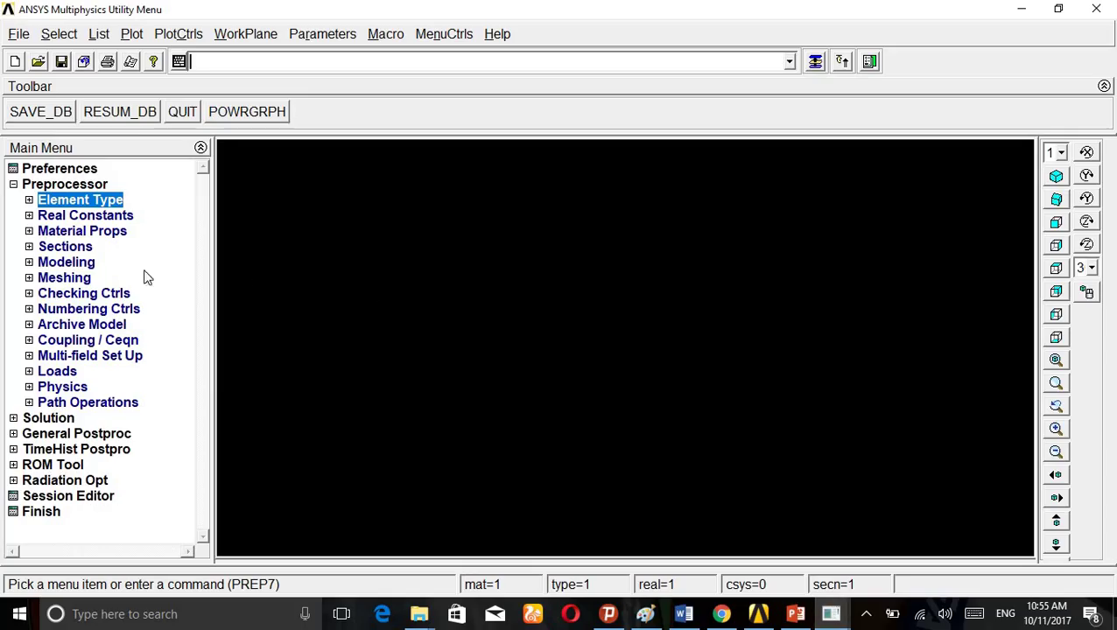
click(77, 233)
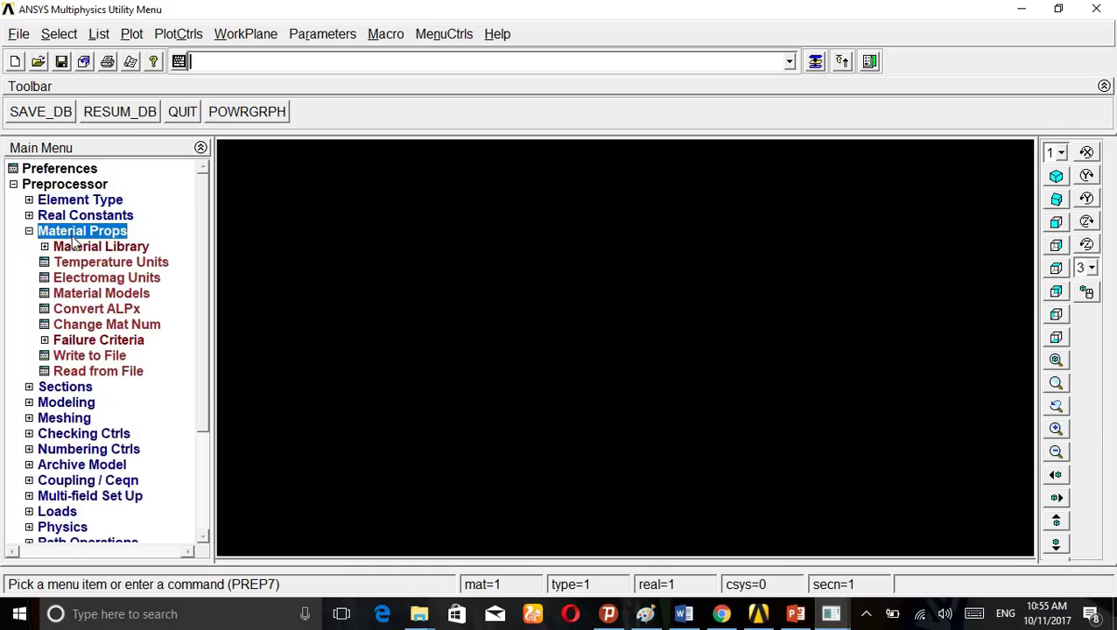
click(99, 294)
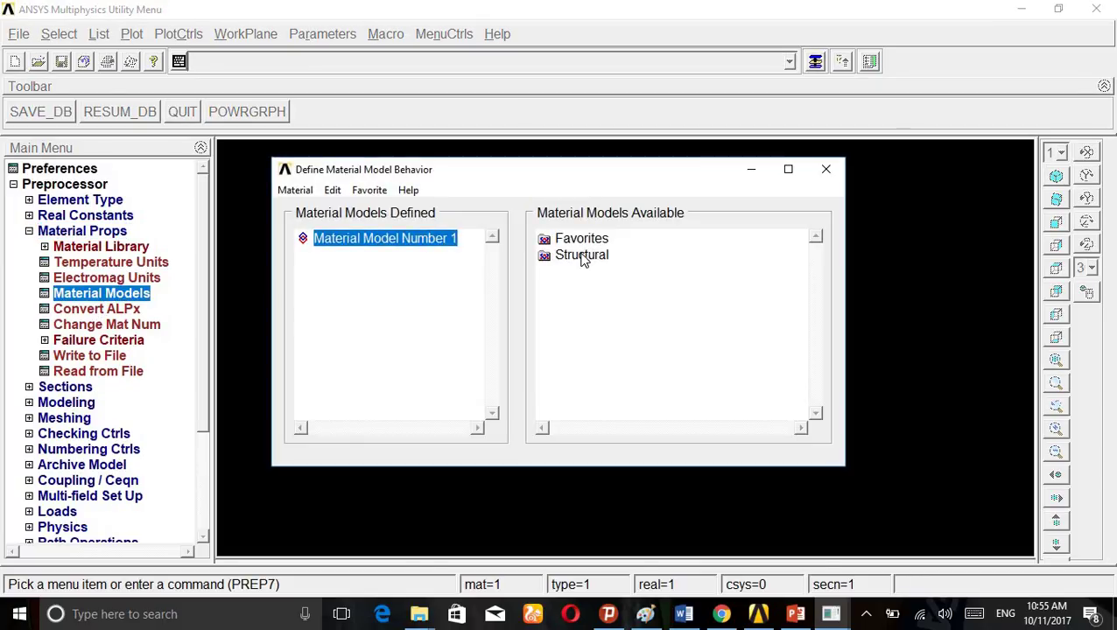
double_click(583, 256)
double_click(598, 272)
double_click(623, 287)
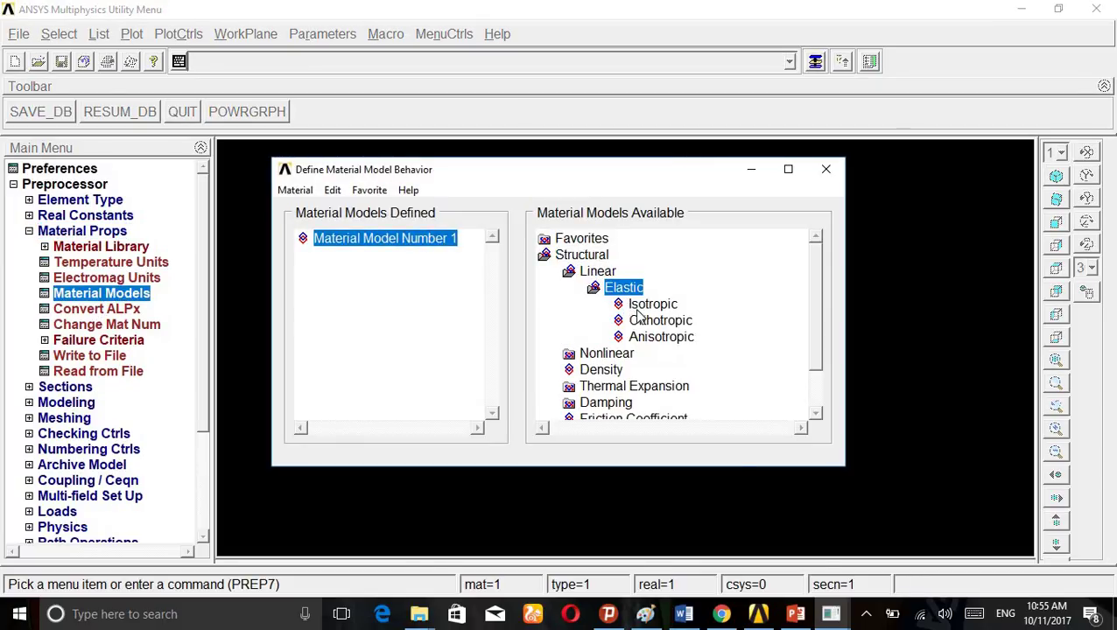
double_click(648, 304)
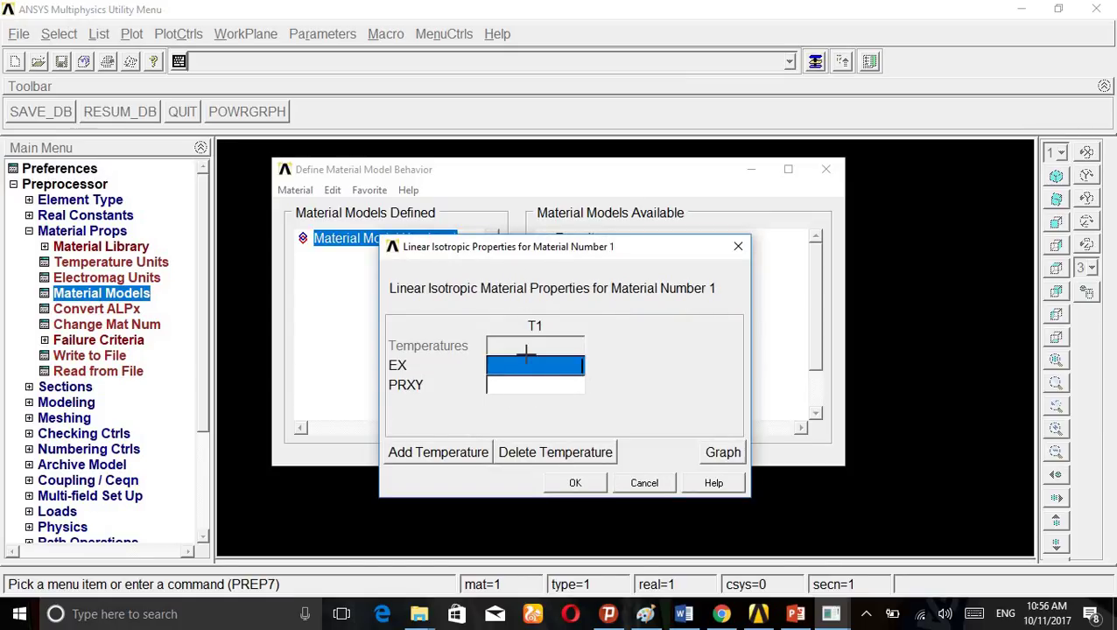
text(10e6)
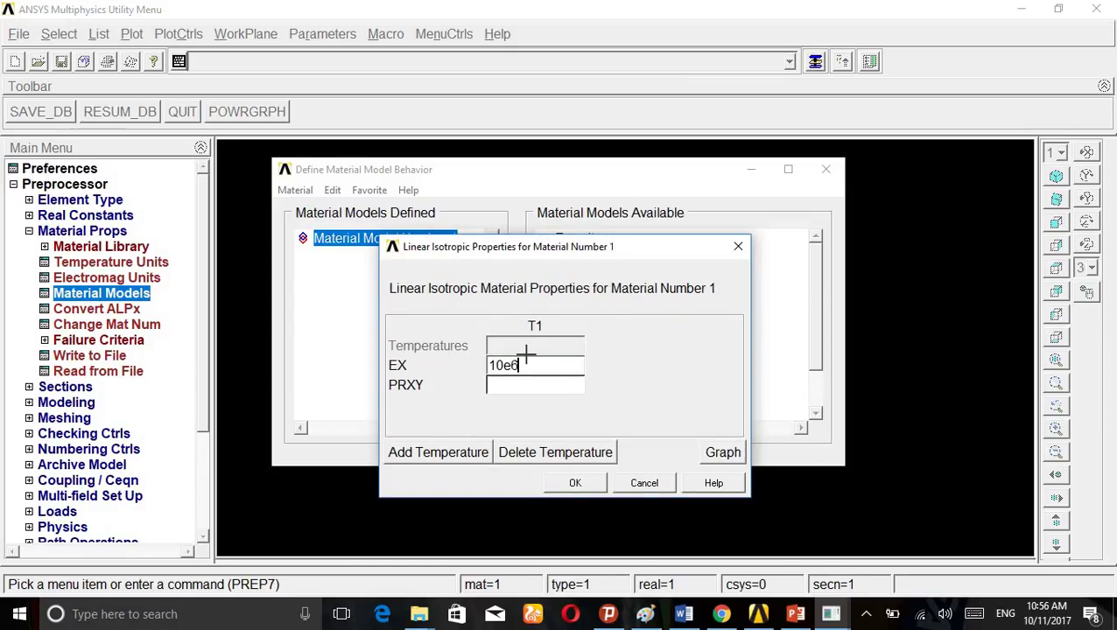
key(Tab)
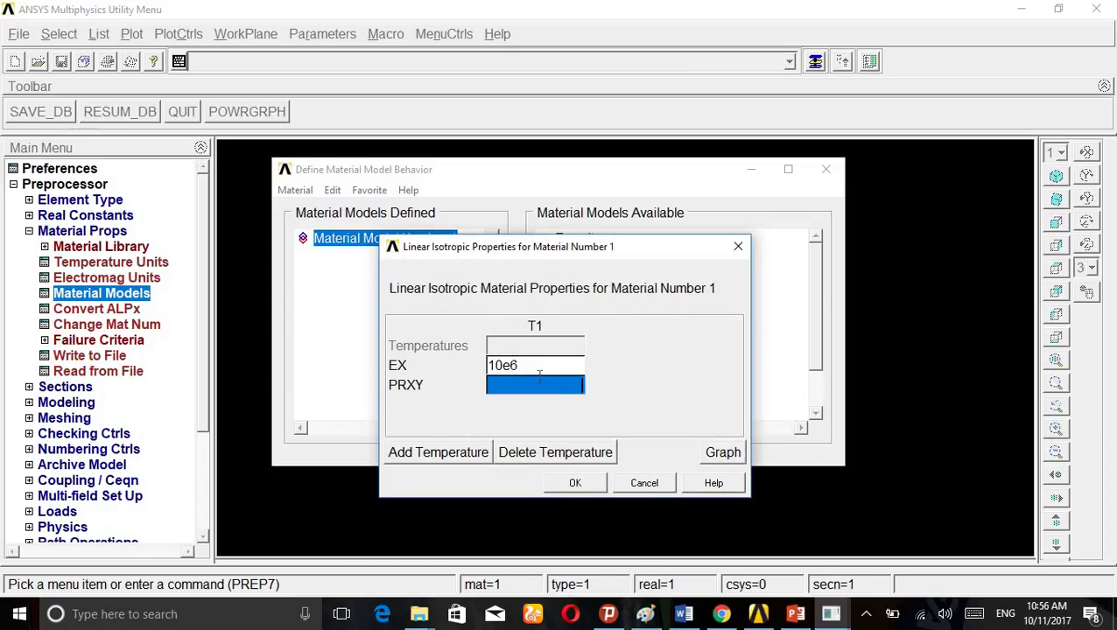
text(0.35)
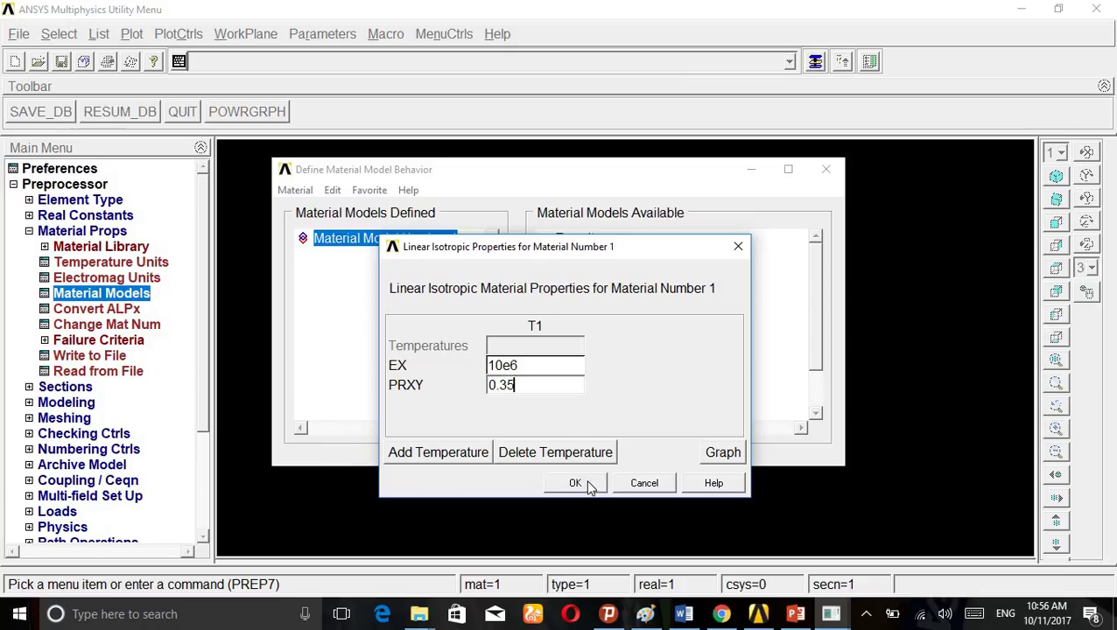
click(575, 483)
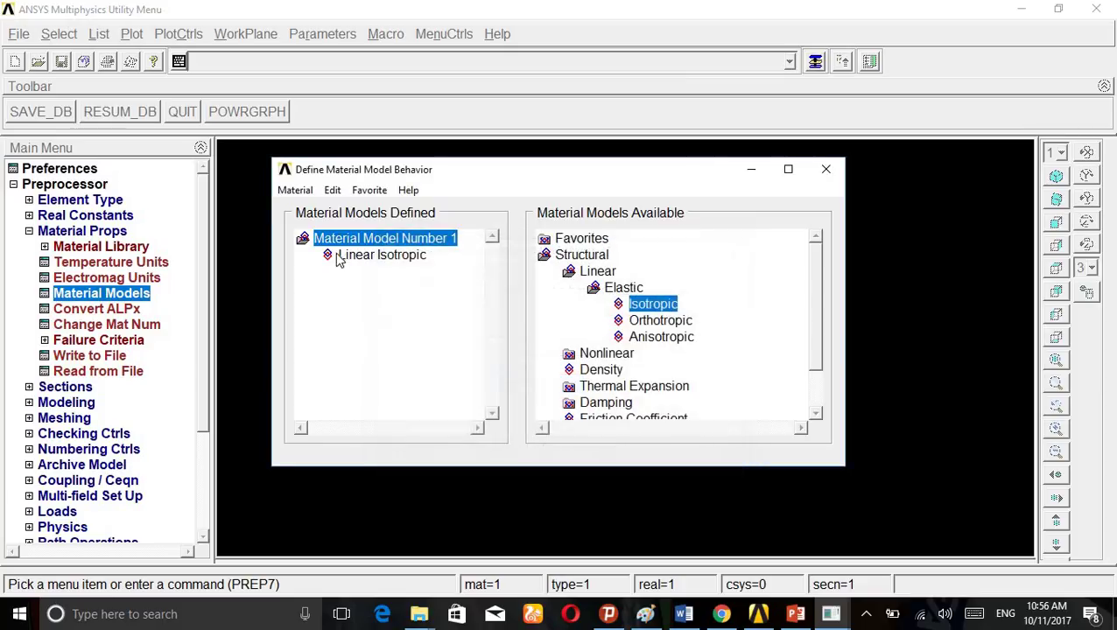
- Add material model 2 as linear isotropic elastic with EX 30e6 and PRXY 0.3
click(295, 190)
click(297, 211)
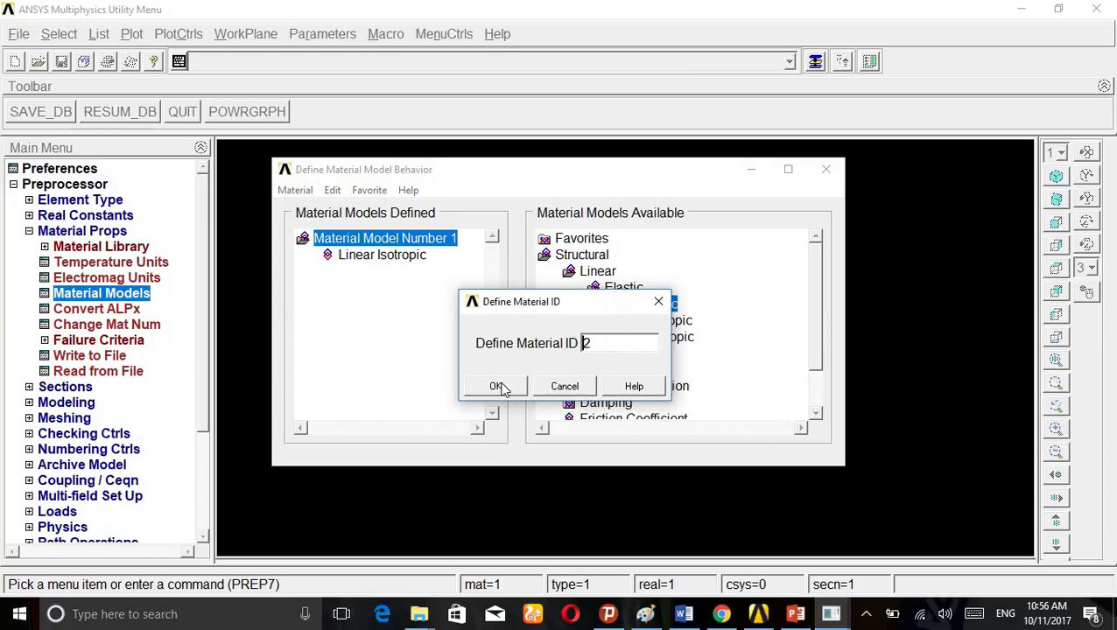
click(497, 386)
double_click(648, 306)
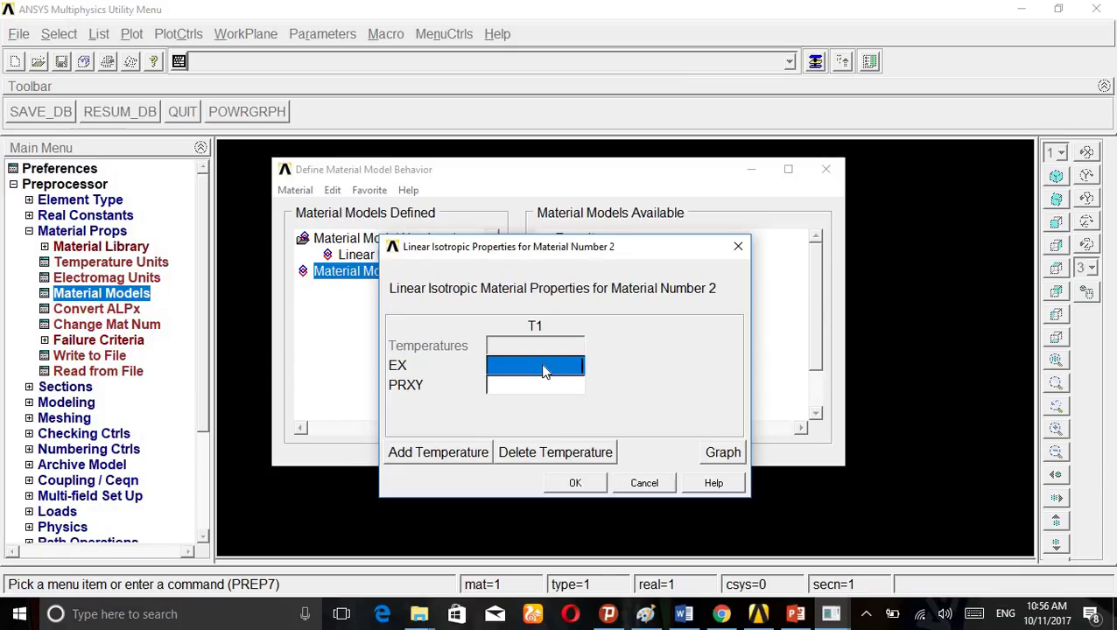
text(30e)
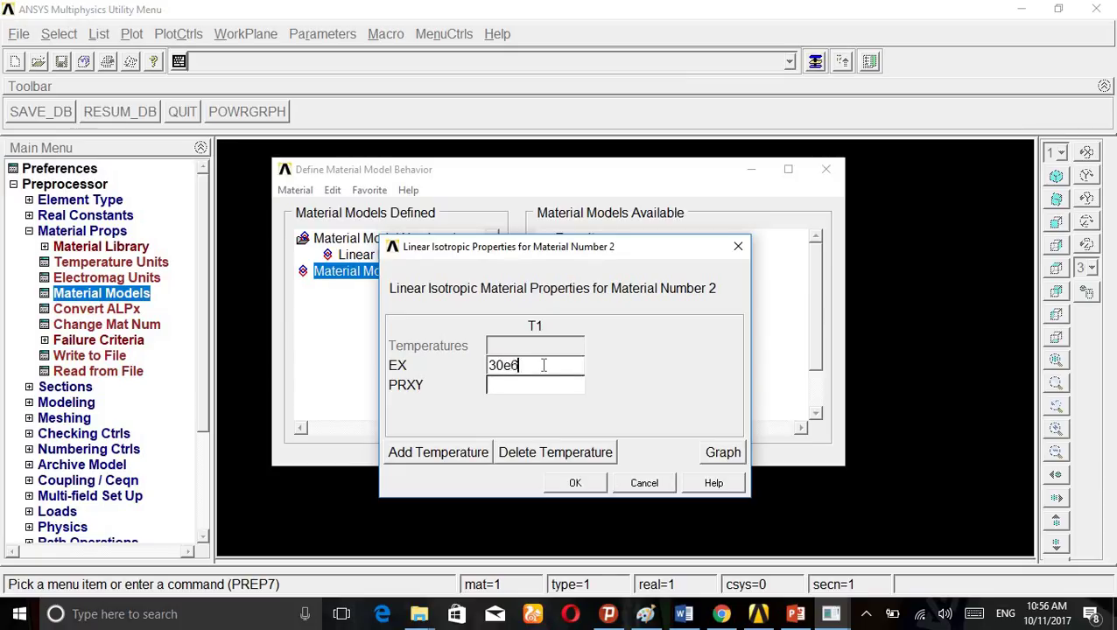
text(6)
click(504, 379)
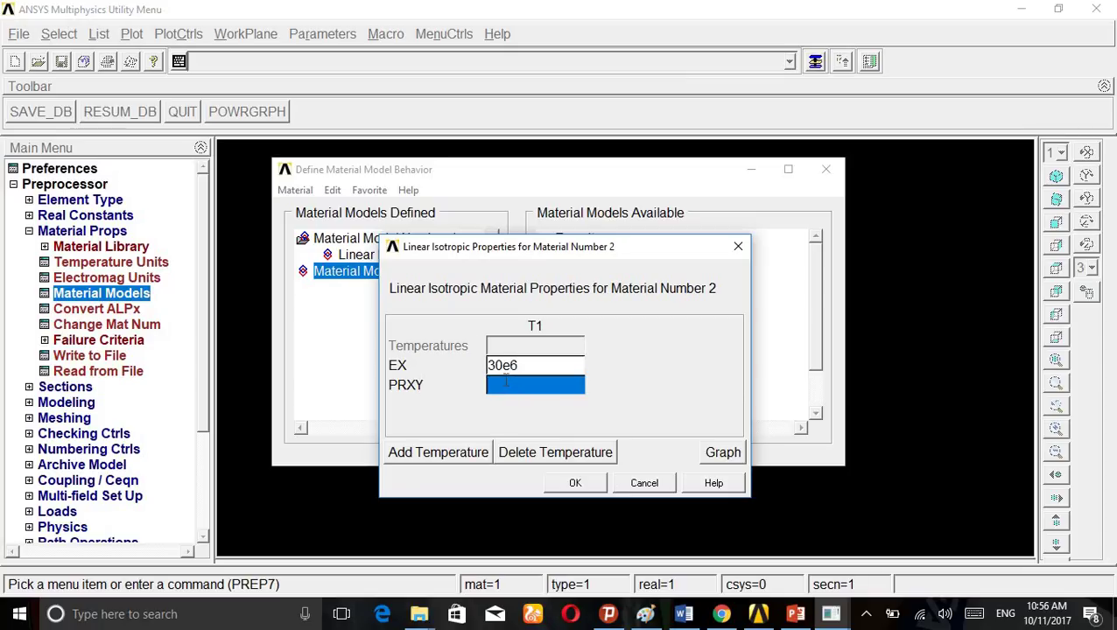
text(0)
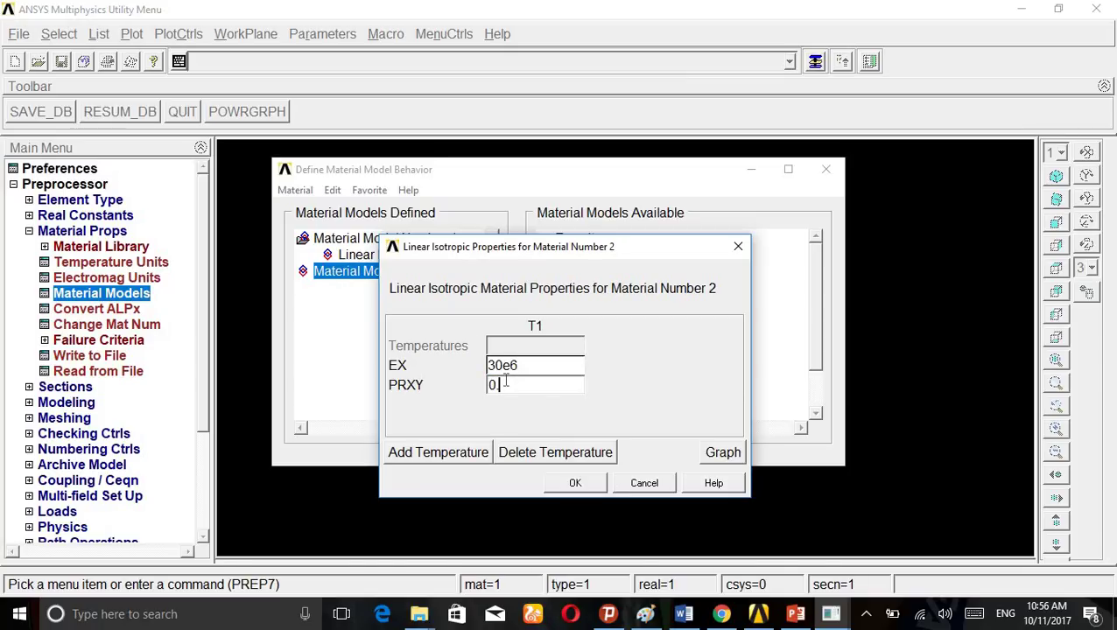
text(.3)
click(572, 481)
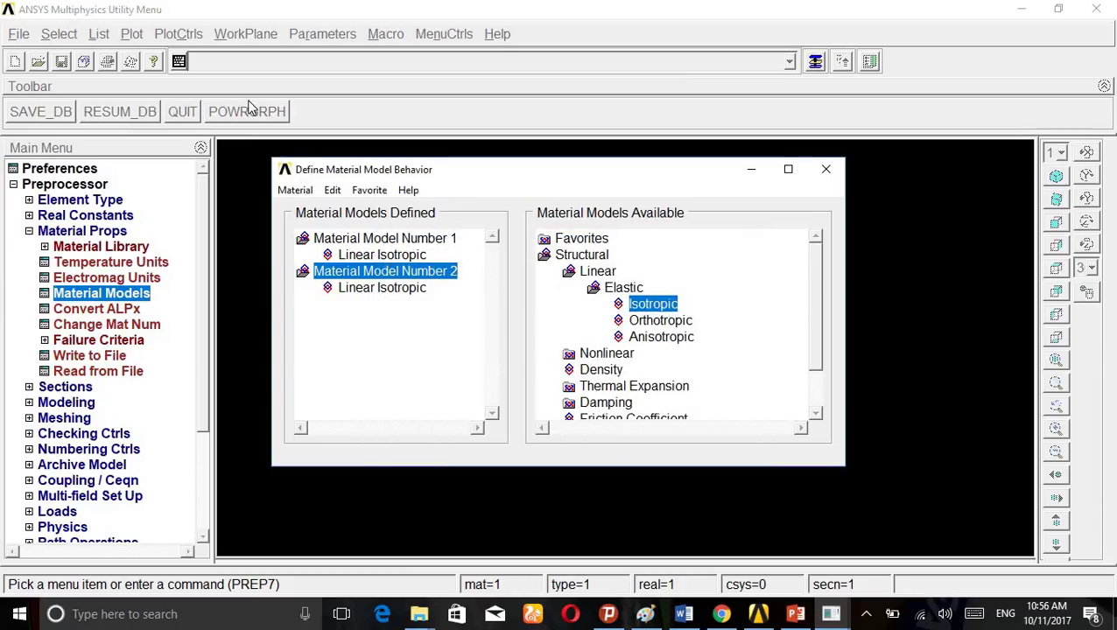
click(295, 190)
- Close the material models and open the Rectangle By Dimensions form, then bring up the handout
click(236, 228)
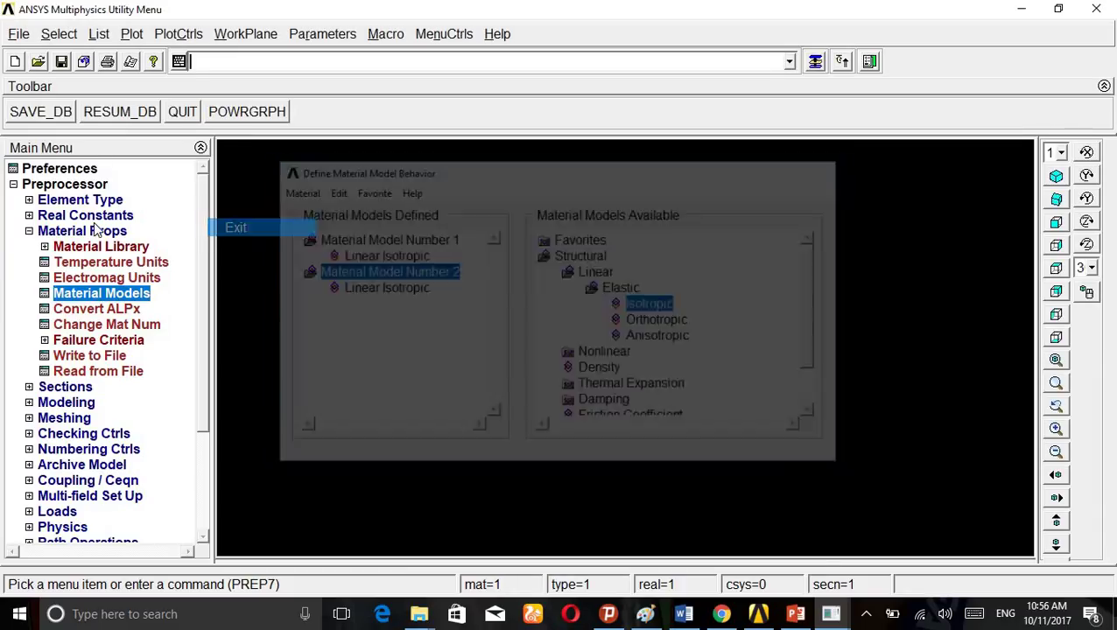
click(29, 231)
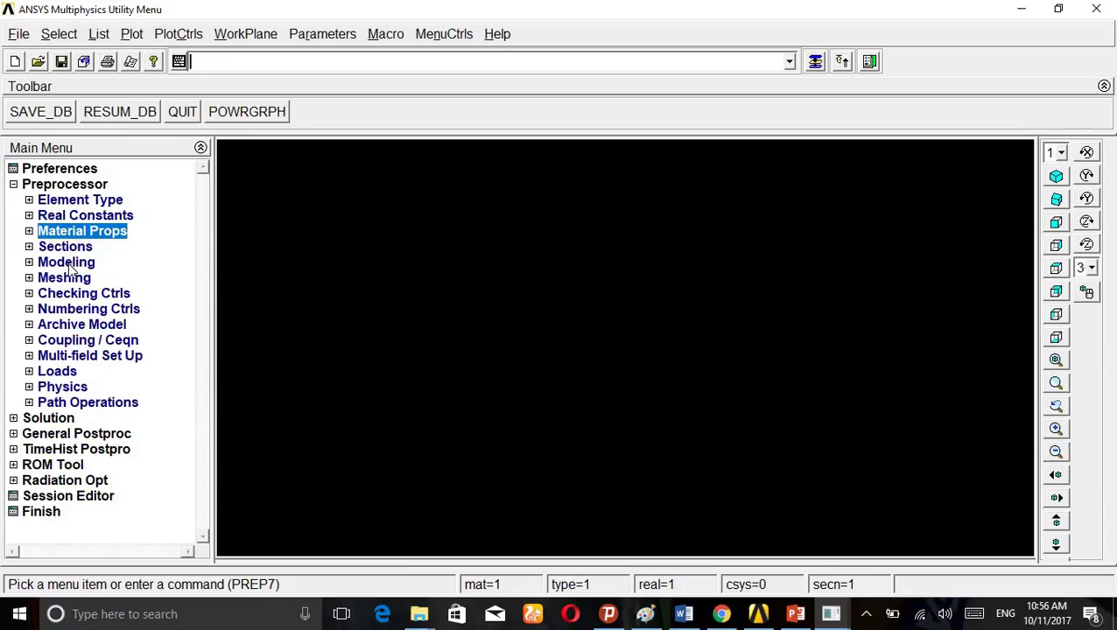
click(66, 263)
click(74, 278)
click(87, 326)
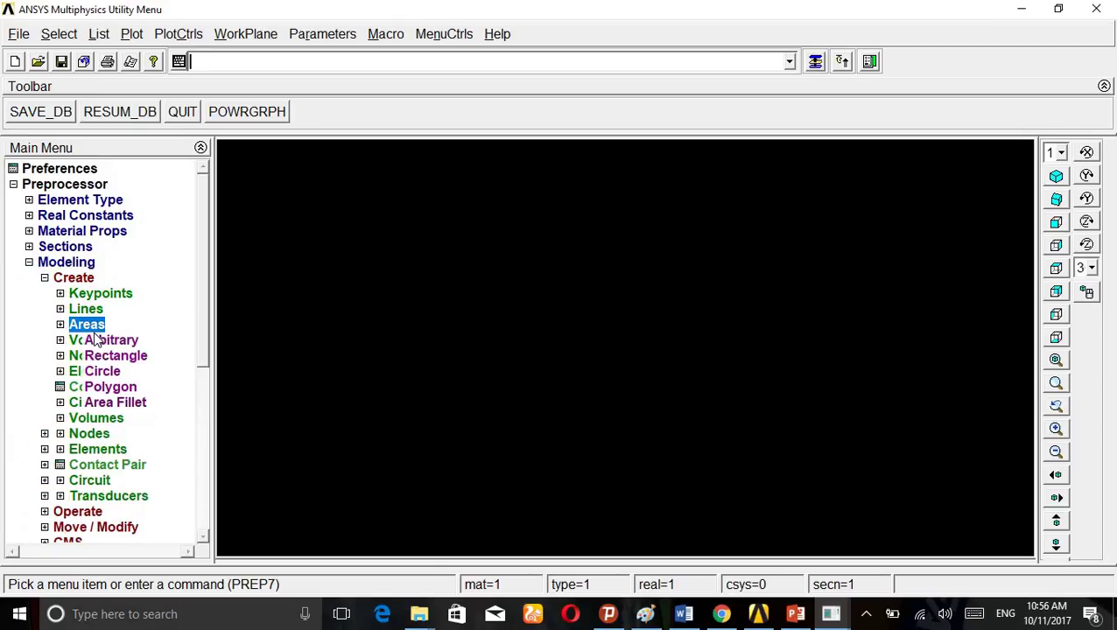
click(105, 355)
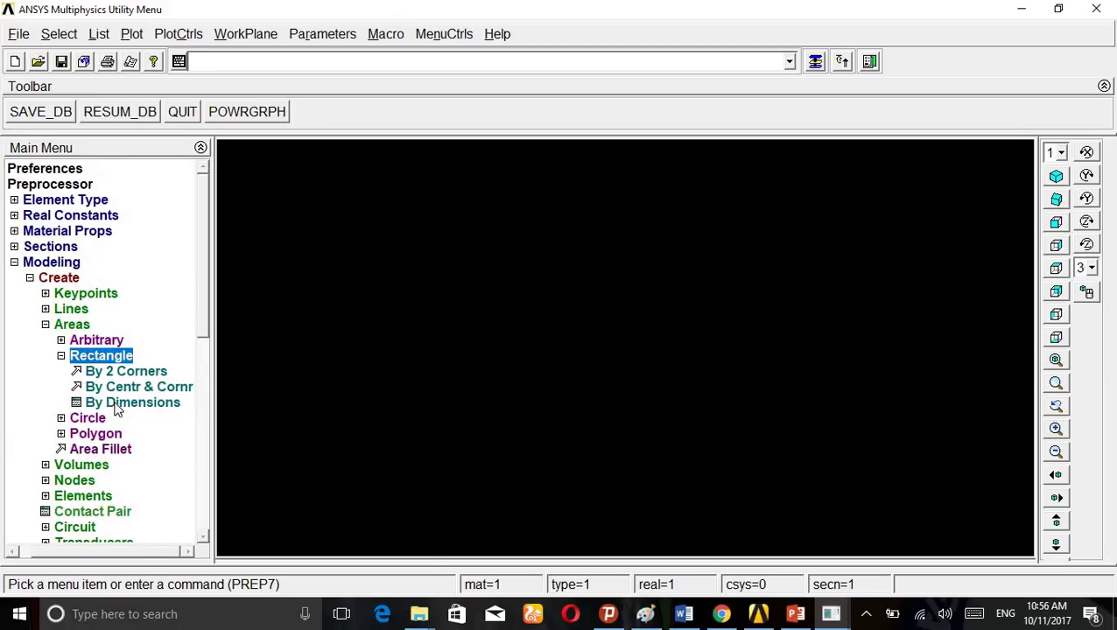
click(122, 404)
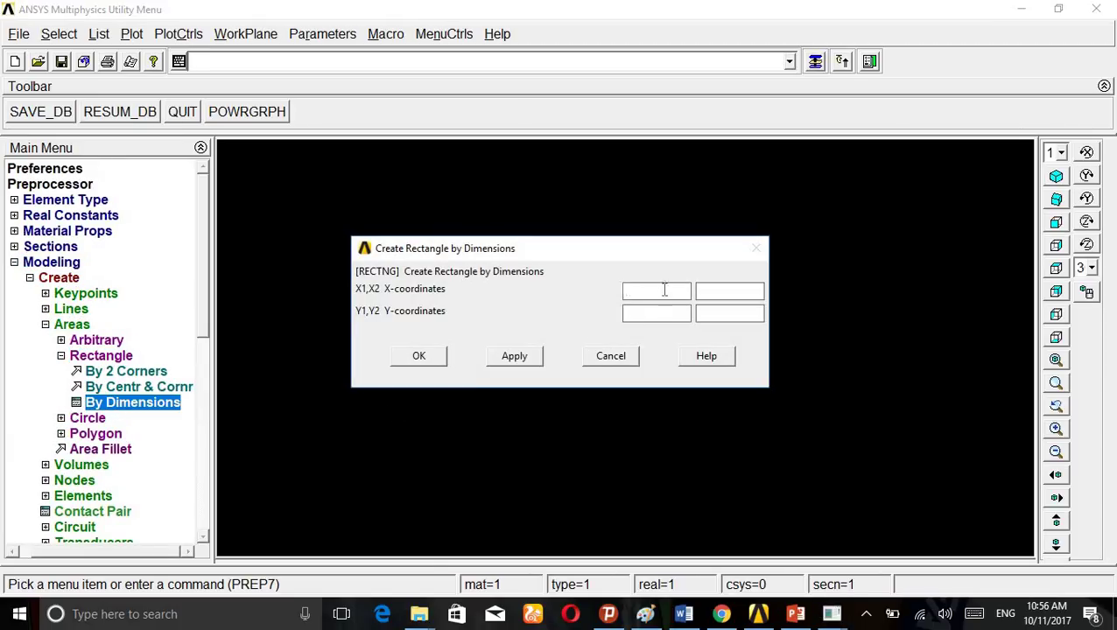
click(664, 290)
click(683, 614)
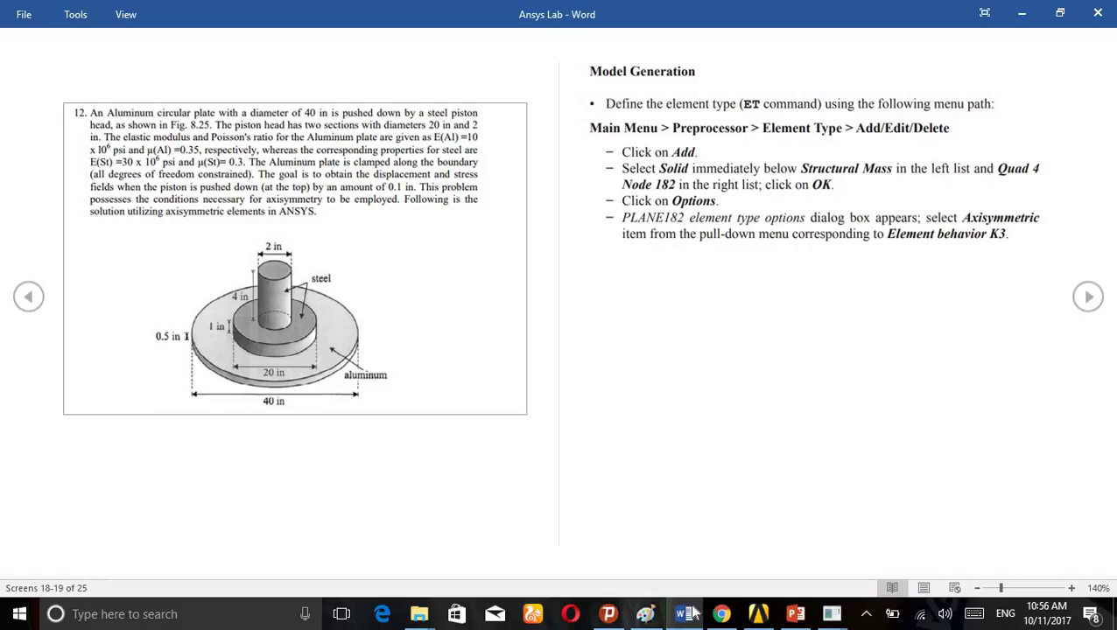
- Return from the handout to the ANSYS window with the empty rectangle form
mouse_move(760, 618)
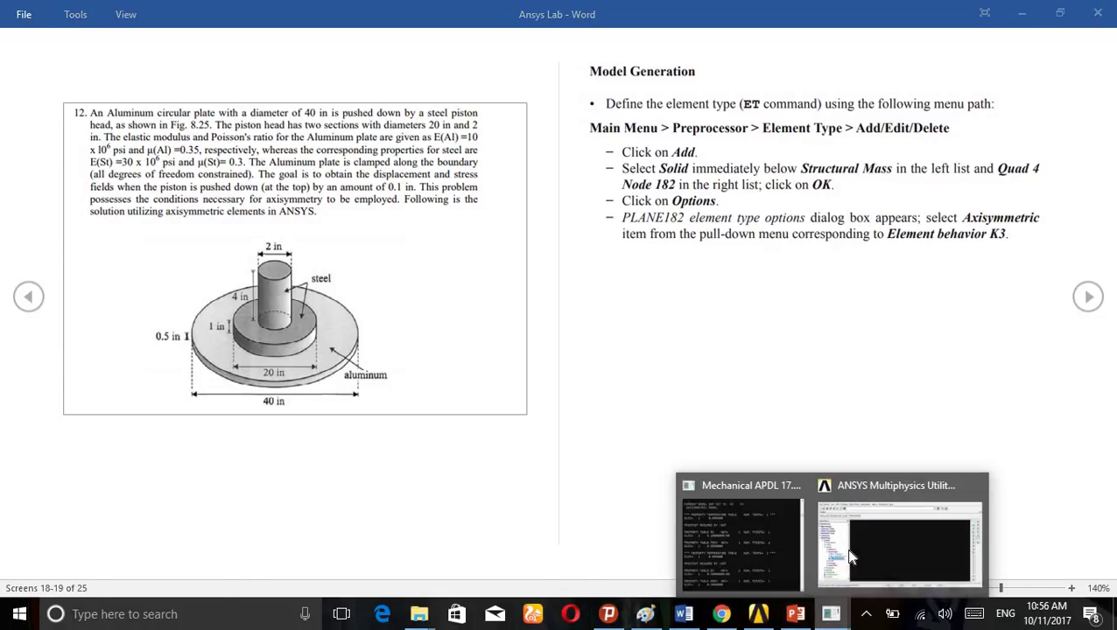
click(892, 538)
- Create the plate rectangle with X1=0, X2=20, Y1=0, Y2=0.5 using Apply
click(120, 404)
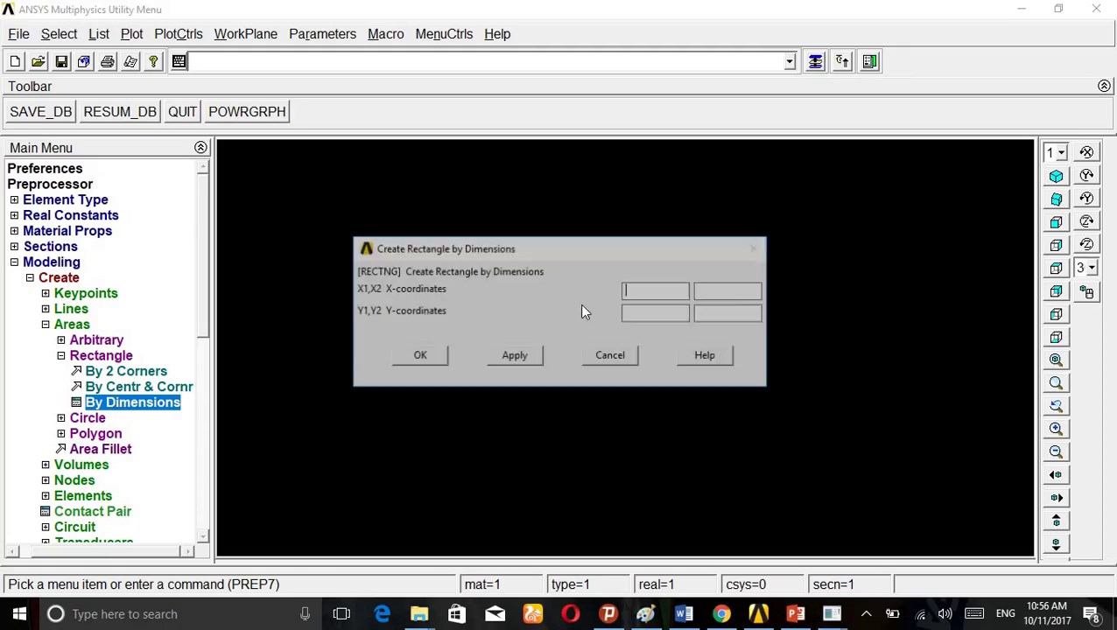
click(644, 289)
text(0)
click(738, 292)
text(20)
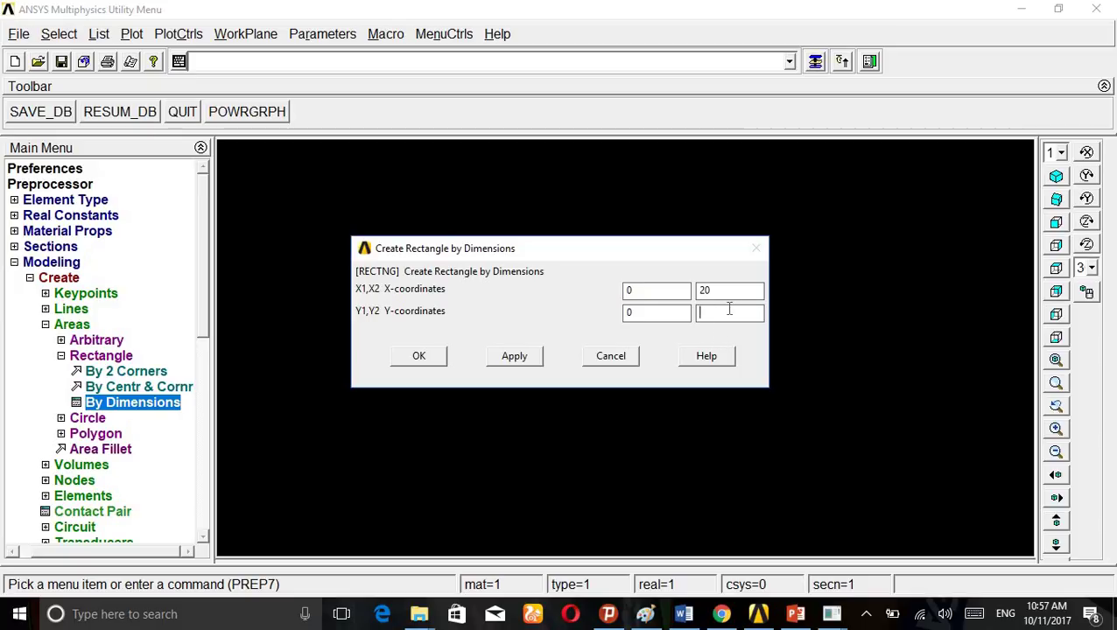
text(0)
text(,5)
text(.5)
click(494, 365)
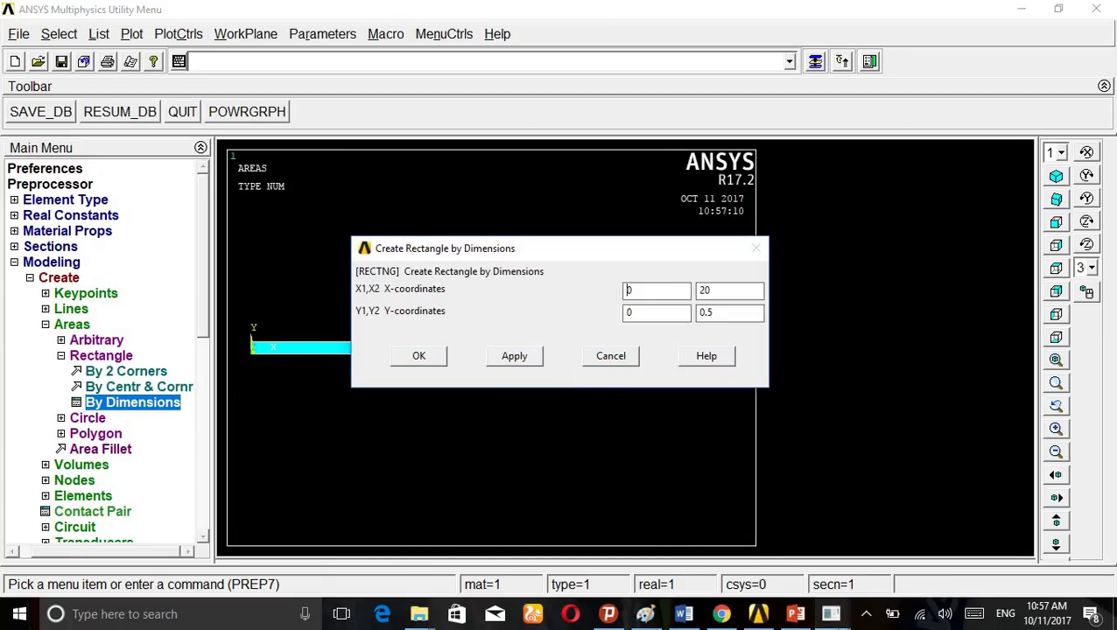
- Page the Word handout forward to Screens 20-21 with the remaining rectangle and overlap steps
click(683, 613)
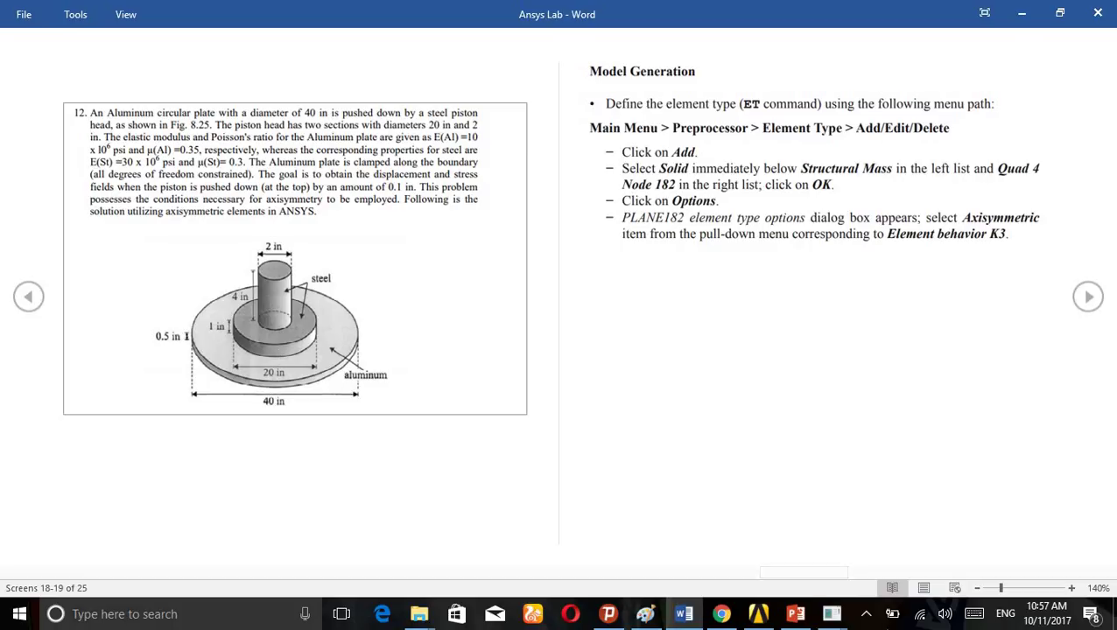
click(645, 616)
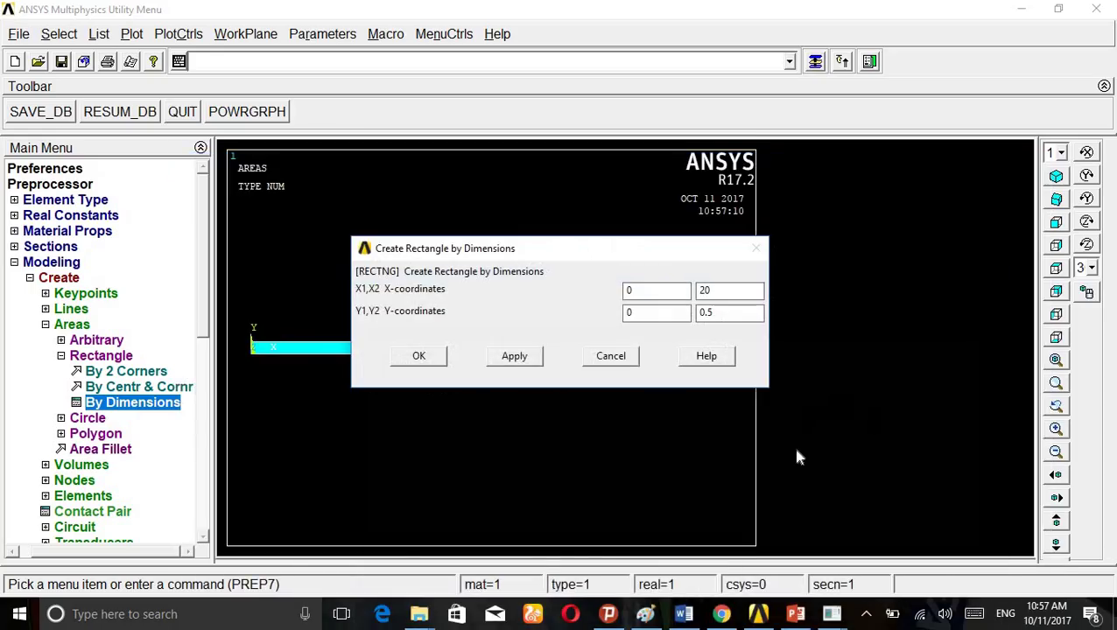
key(alt+Tab)
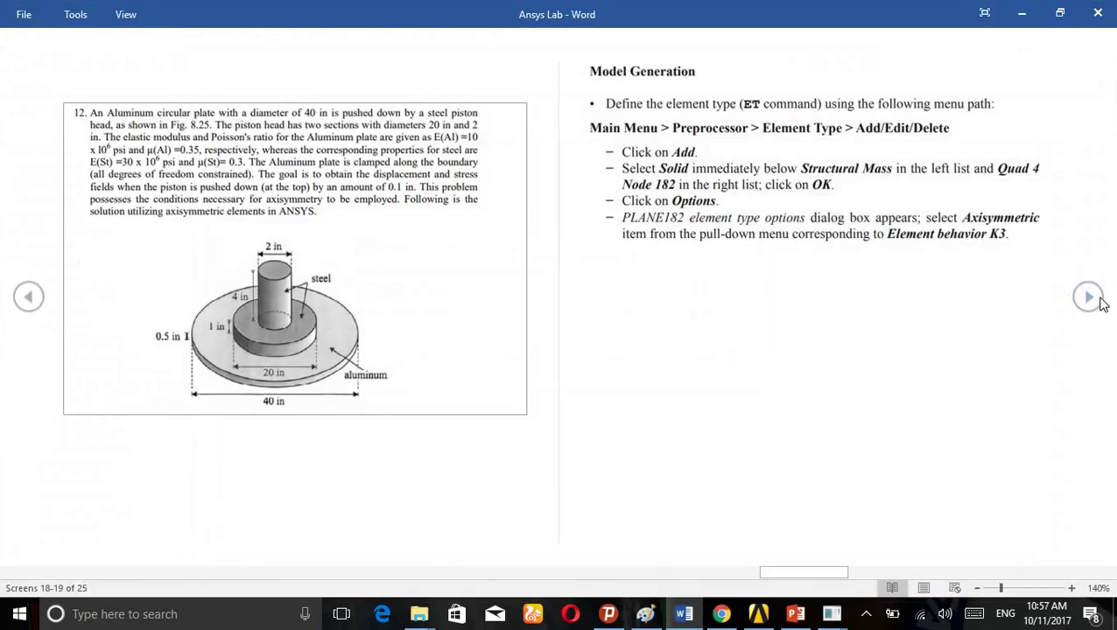
click(1088, 297)
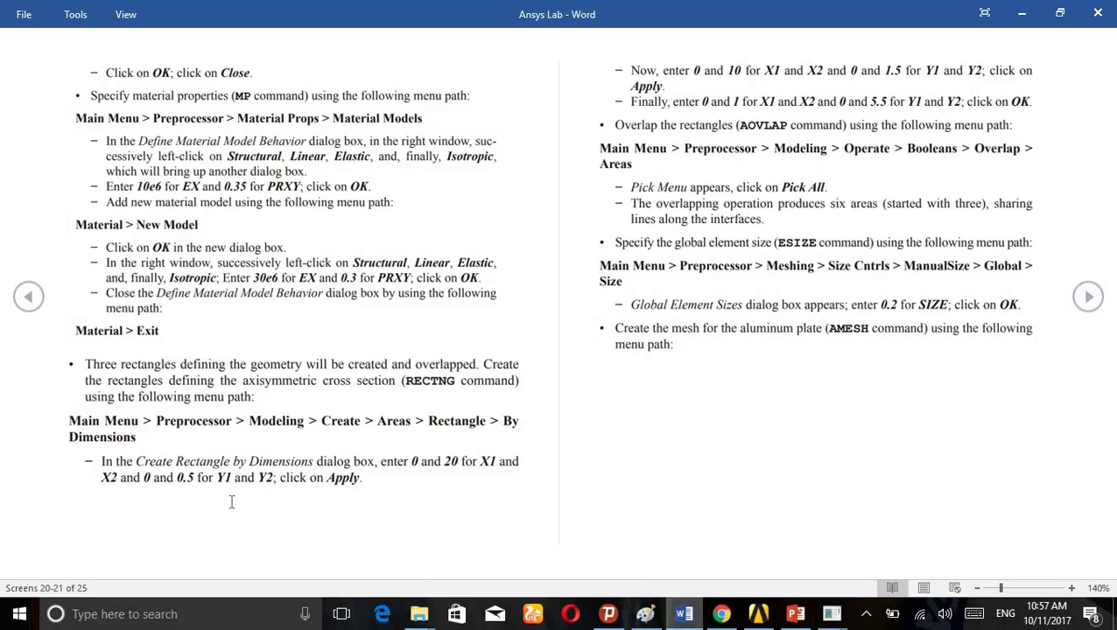
scroll(155, 438, down, 2)
scroll(140, 407, up, 3)
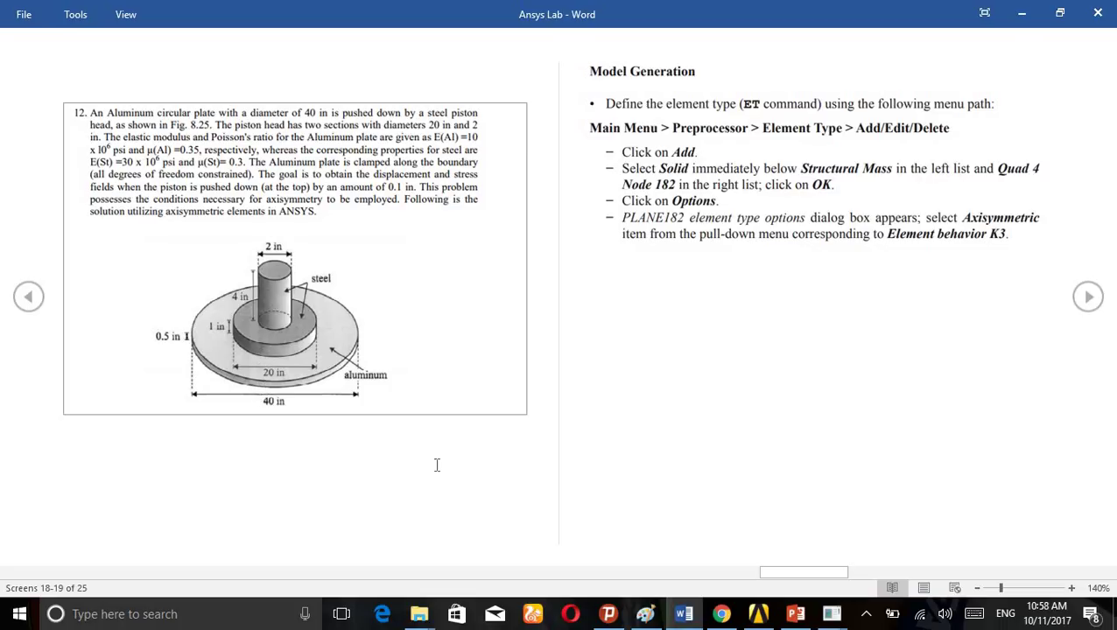
click(1088, 297)
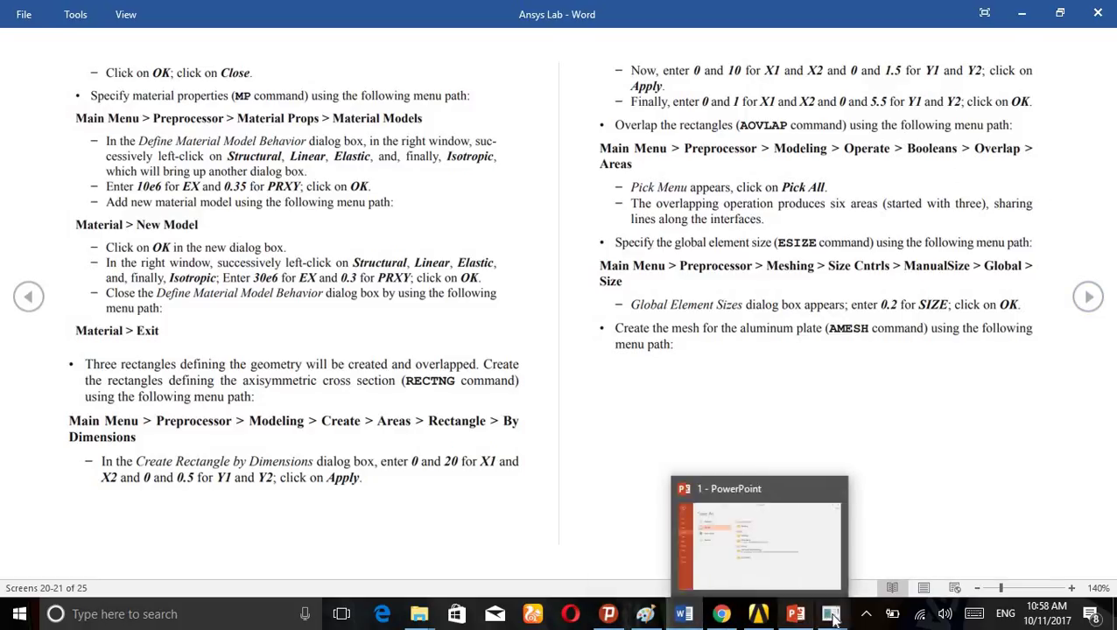
- Add a 10 by 1.5 piston-head rectangle by changing X2 to 10 and Y2 to 1.5
click(875, 543)
click(138, 404)
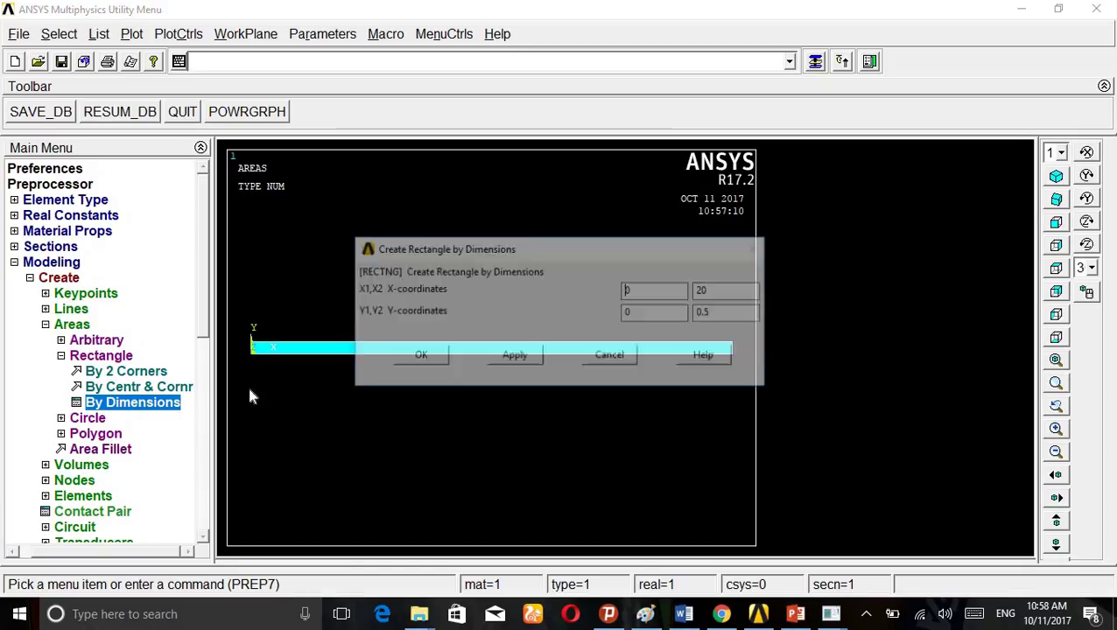
drag(717, 290, 691, 290)
text(10)
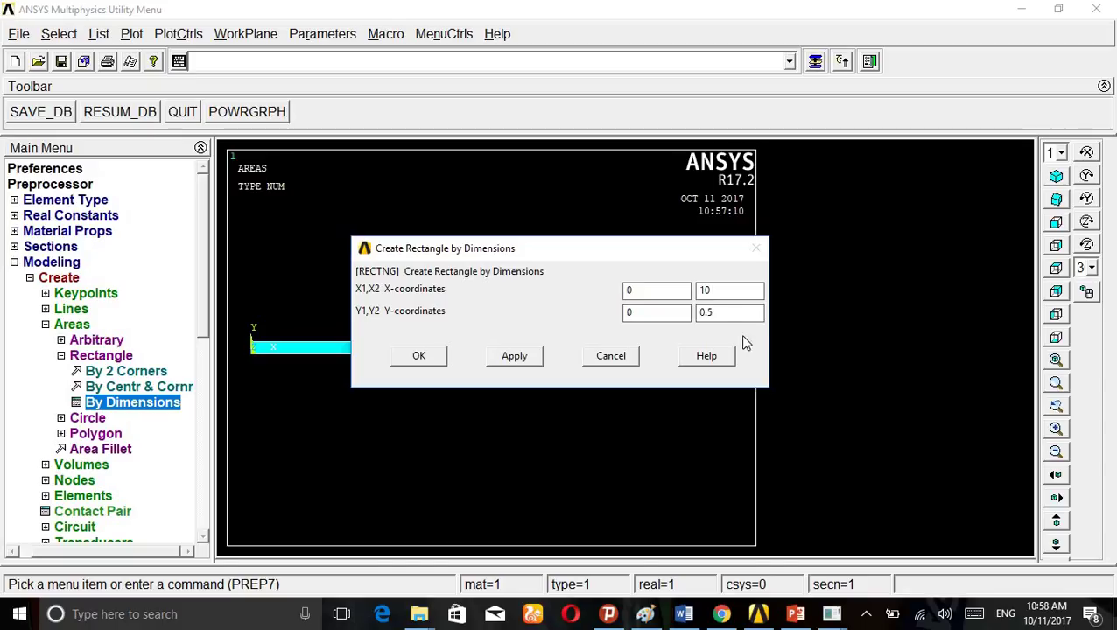
key(Tab)
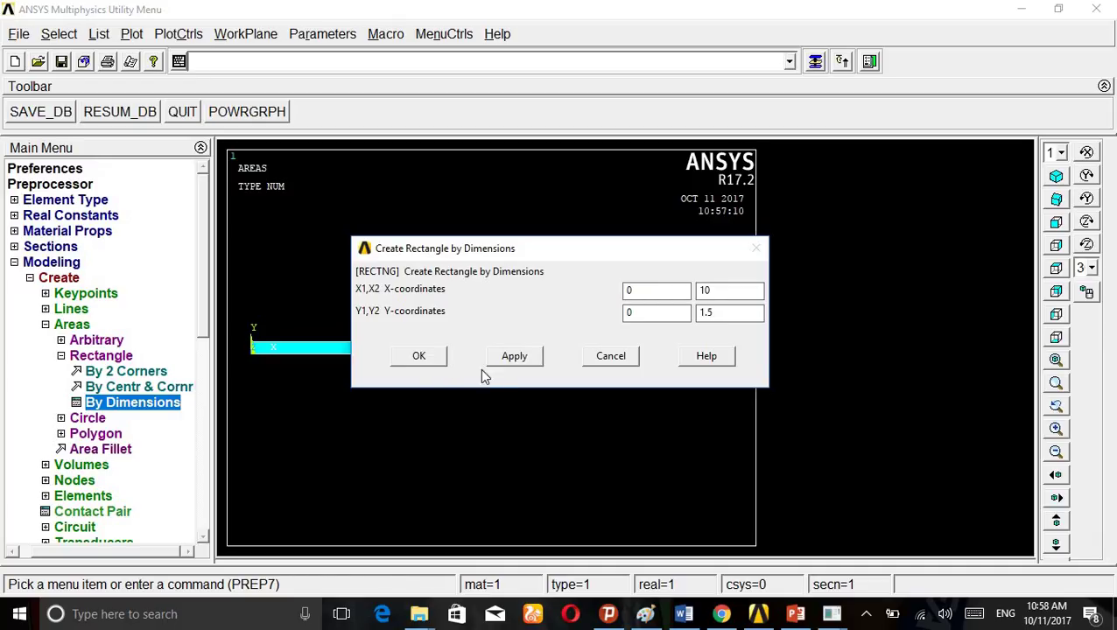
click(515, 359)
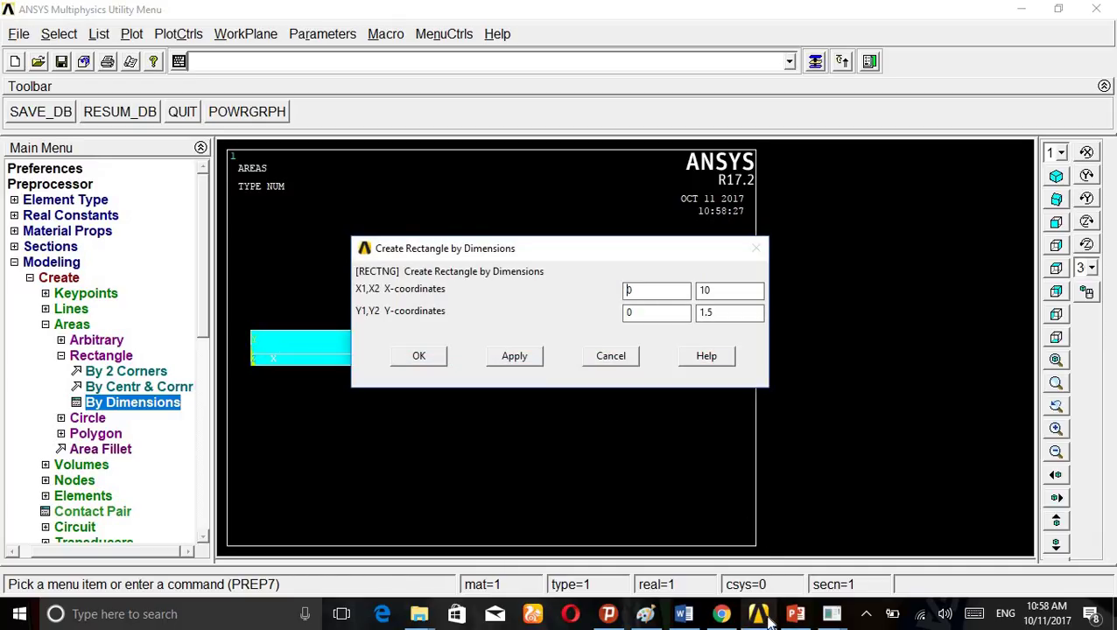
- Check the piston and plate figure on handout Screens 18-19, then return to ANSYS
click(683, 614)
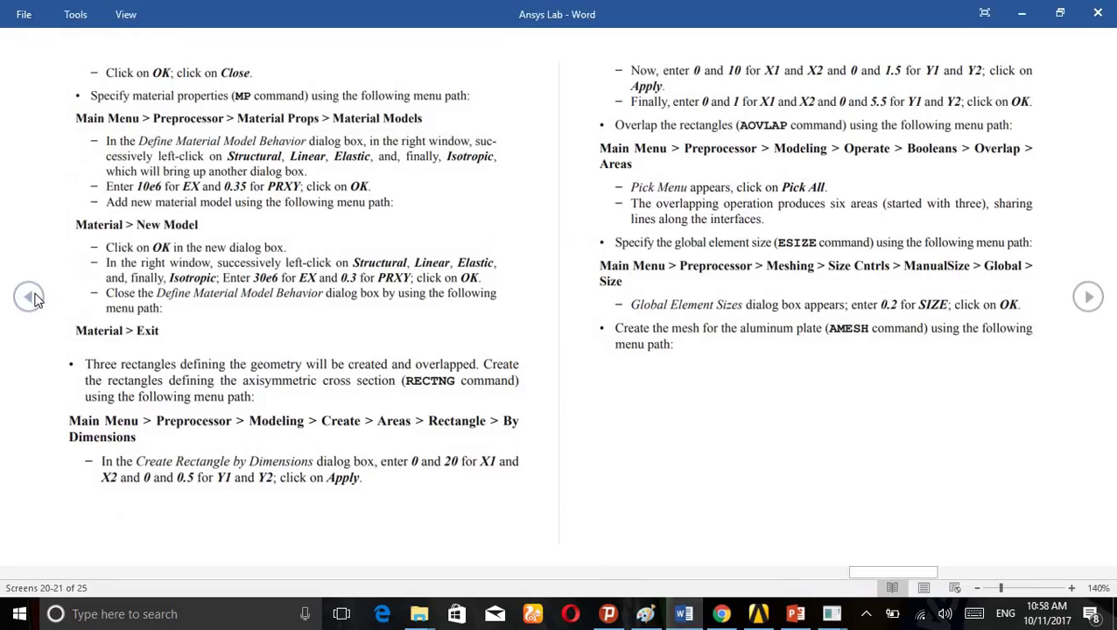
click(33, 298)
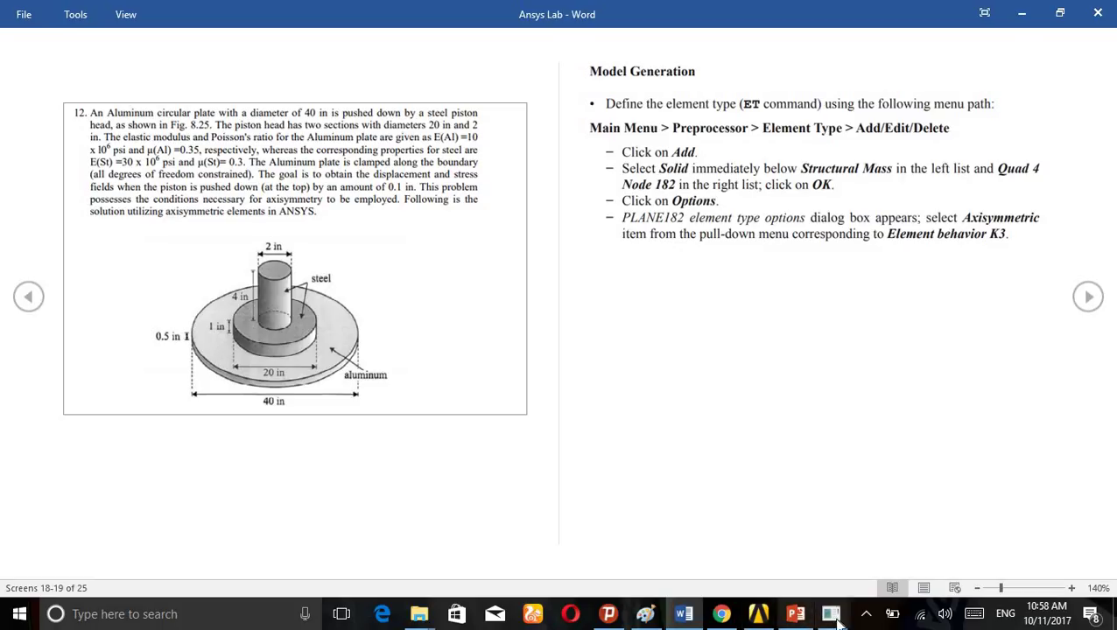
mouse_move(831, 614)
click(897, 520)
- Create the piston stem rectangle spanning X 0 to 1 and Y 0 to 5.5 with OK
click(163, 405)
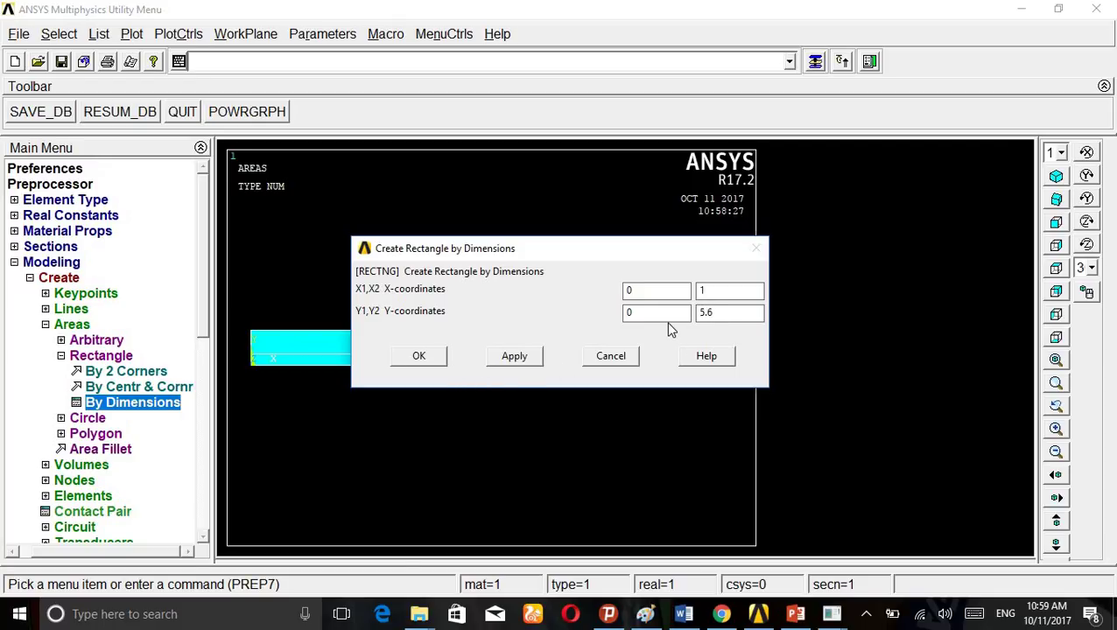
click(424, 356)
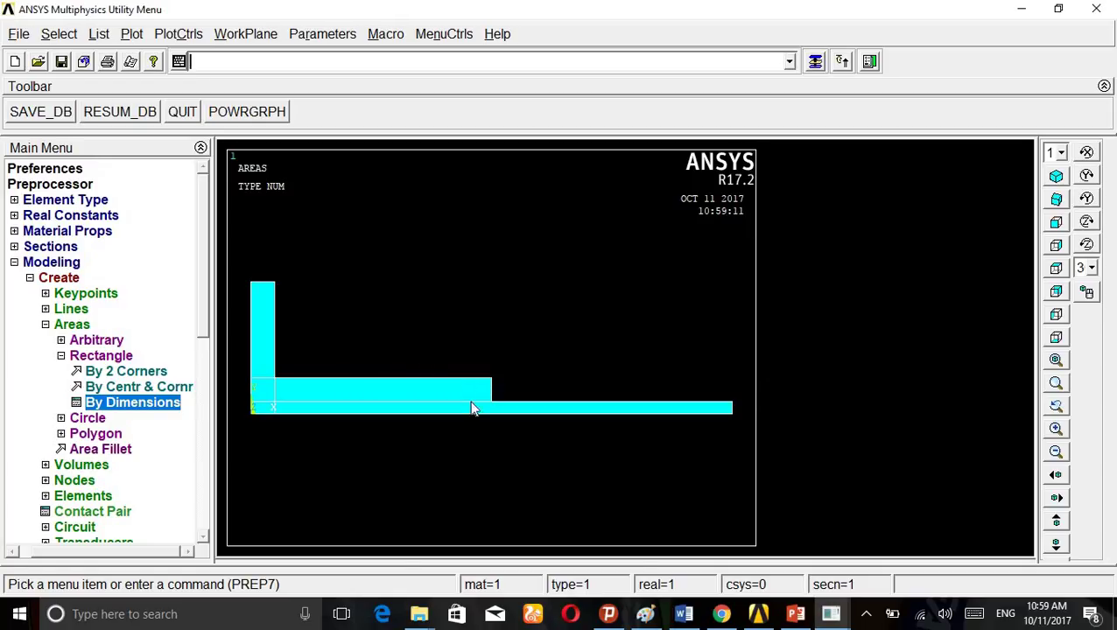
- Start an area overlap on the tall vertical, middle horizontal and long bottom areas
click(61, 355)
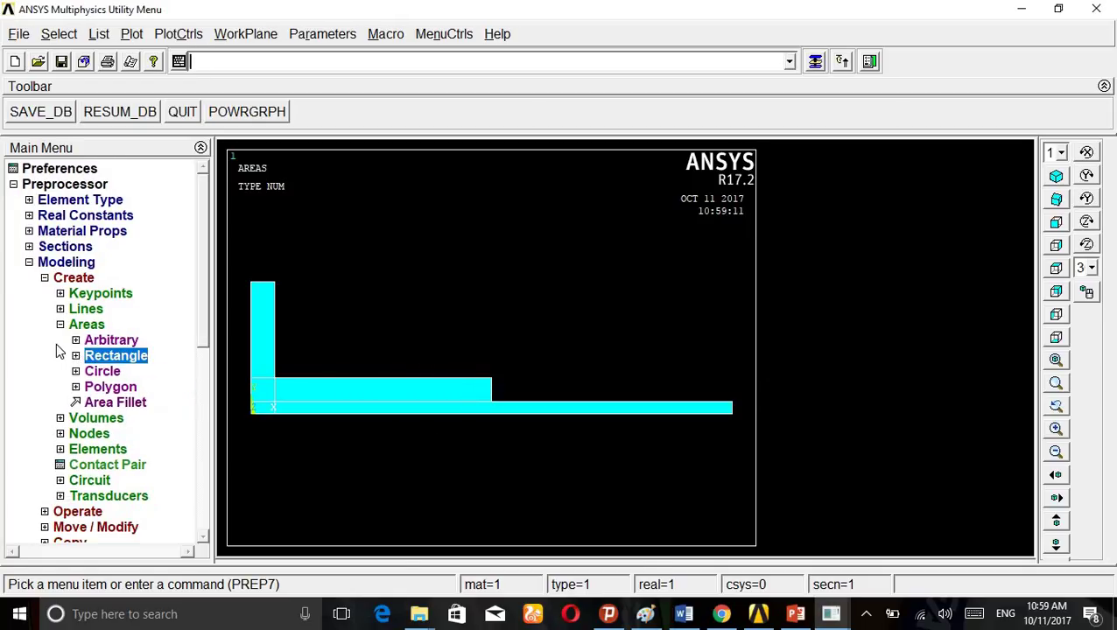
click(60, 324)
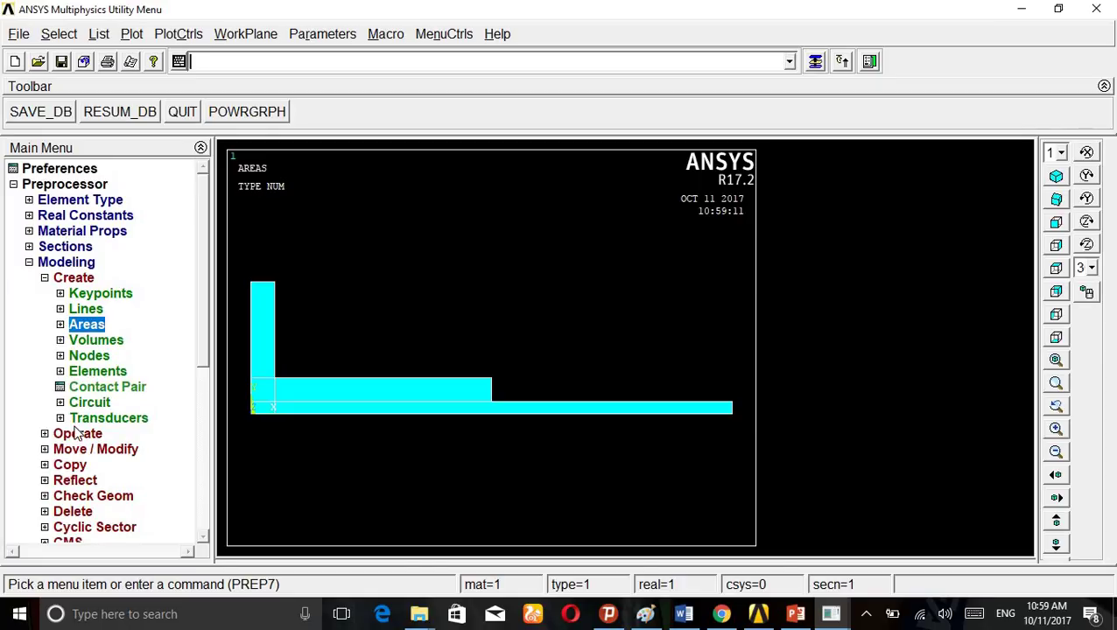
click(77, 433)
click(91, 344)
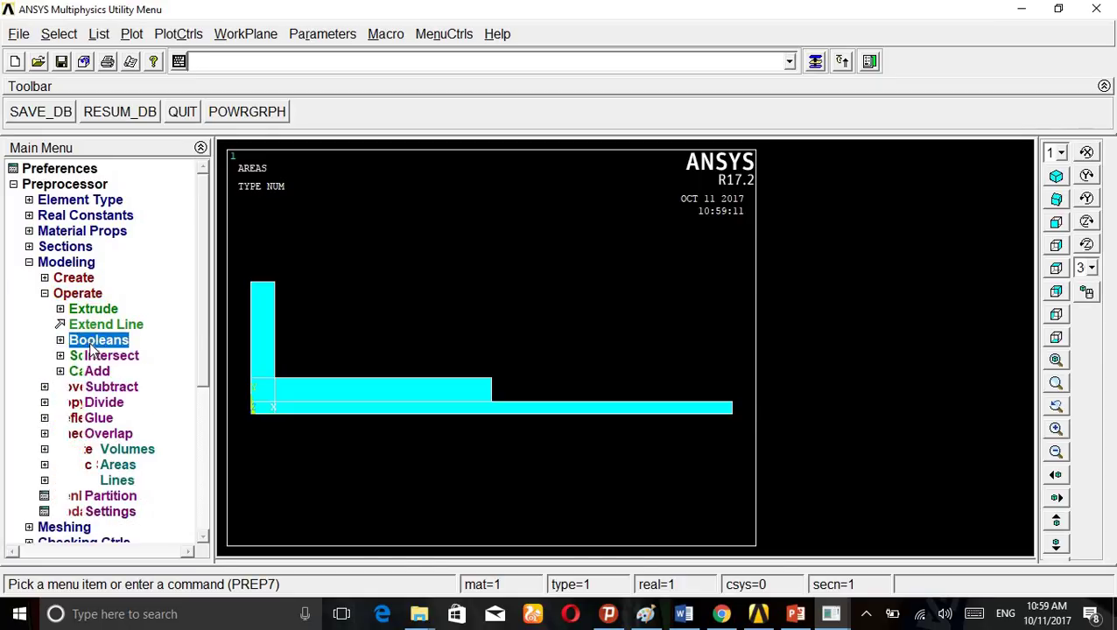
click(108, 434)
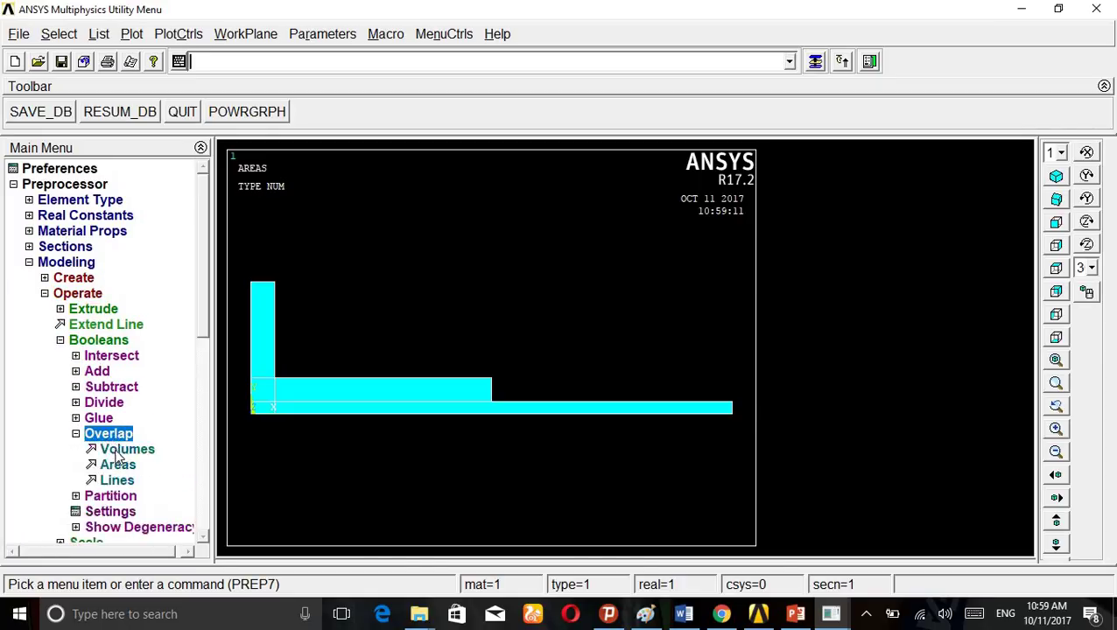
click(119, 467)
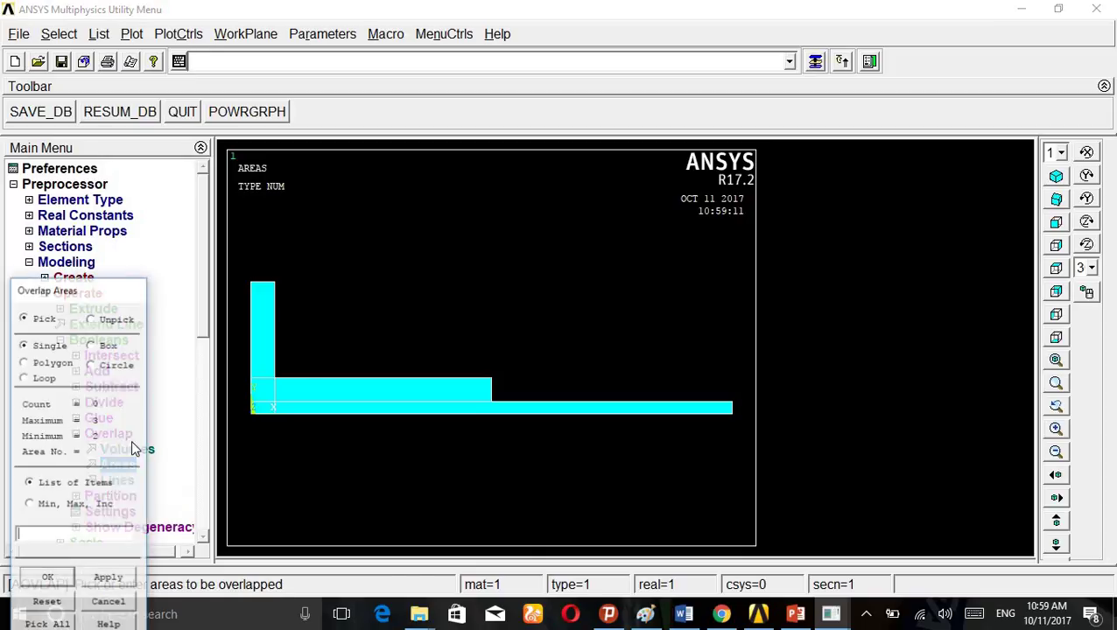
click(265, 349)
click(324, 408)
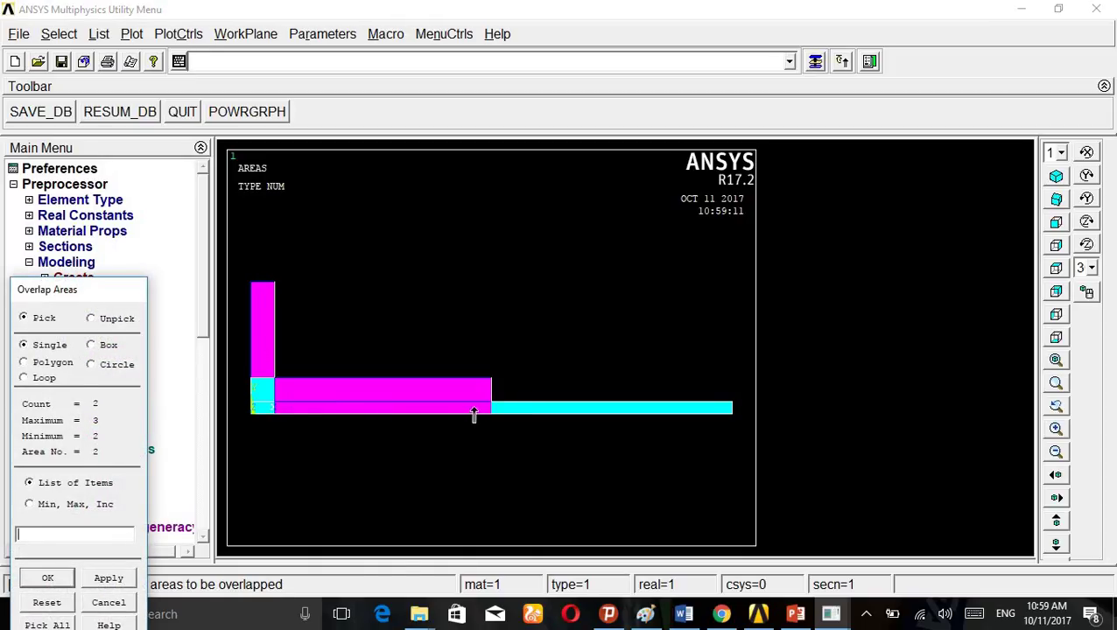
click(503, 408)
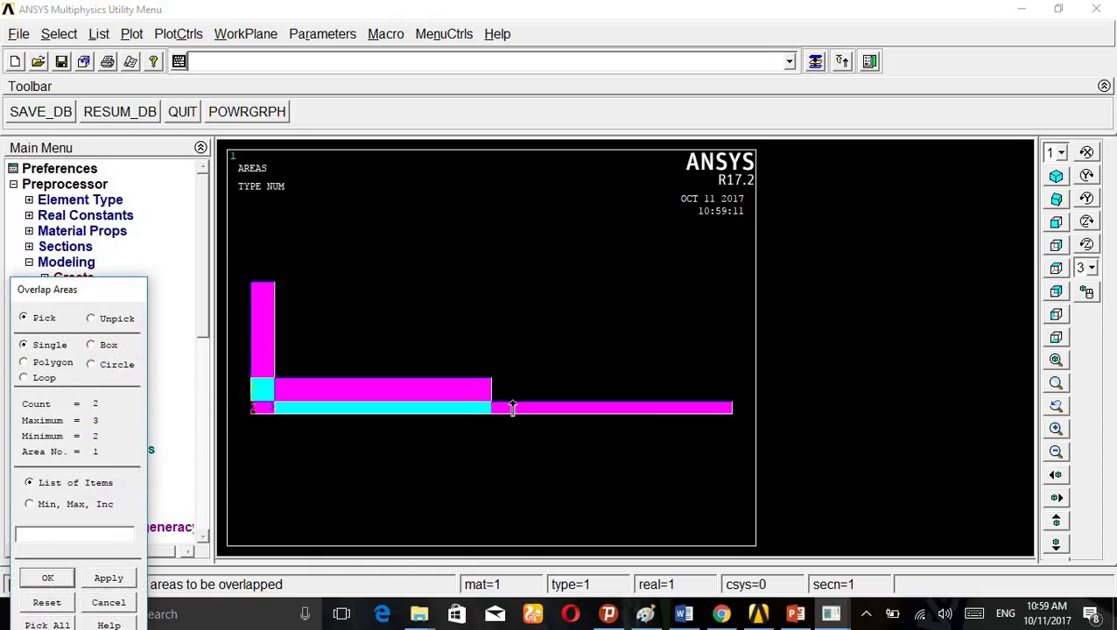
click(109, 580)
- Re-pick the corner, bottom strip, middle and vertical areas and run the overlap again
click(269, 385)
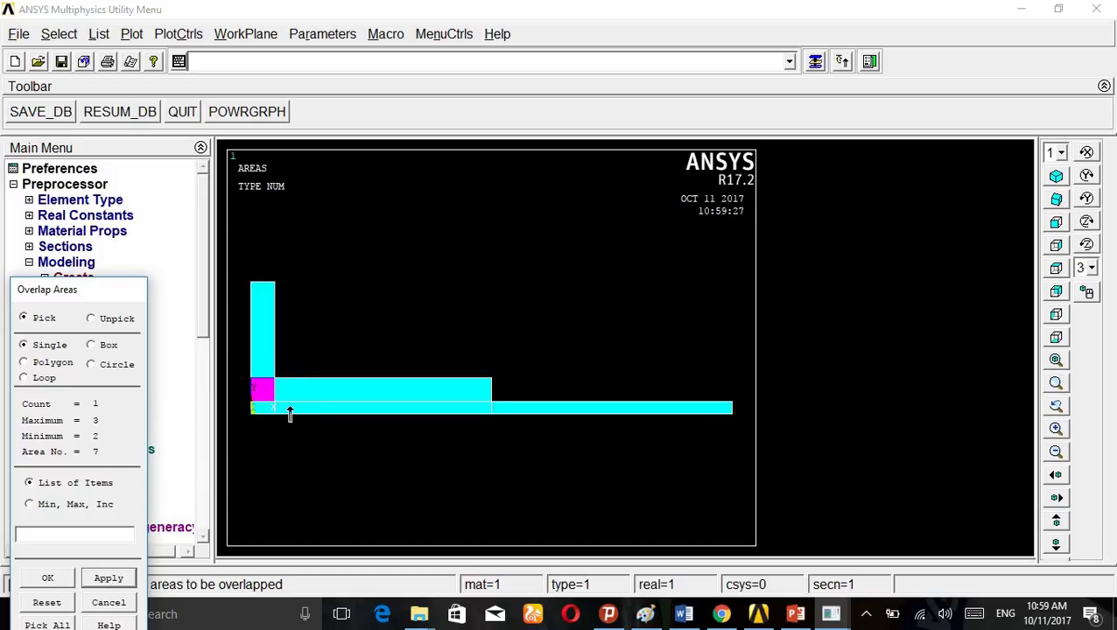
click(289, 408)
click(319, 393)
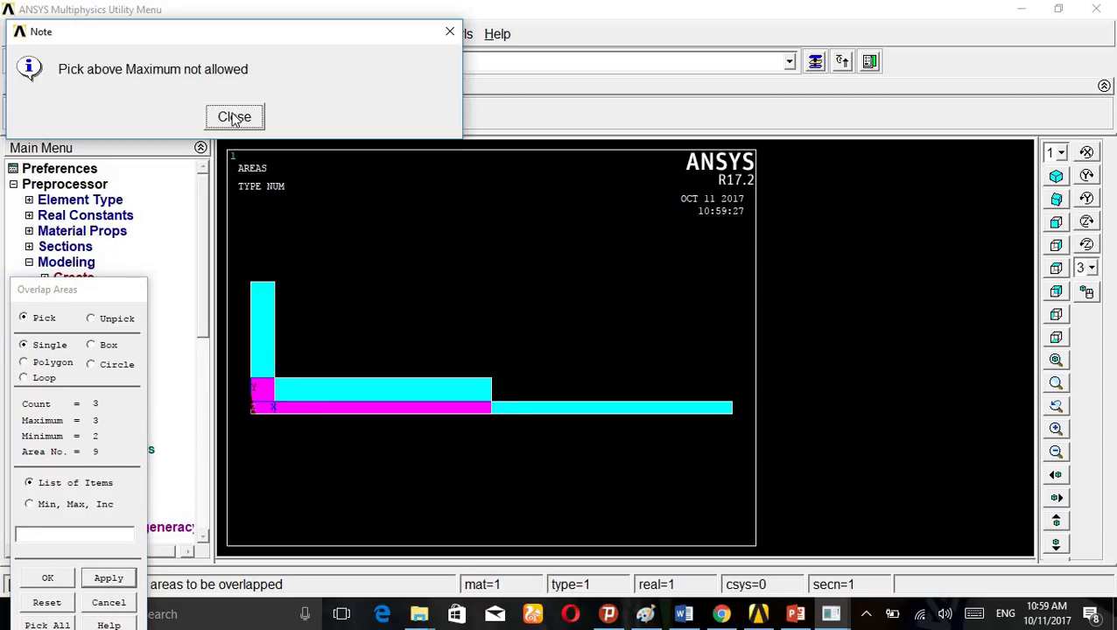
click(450, 31)
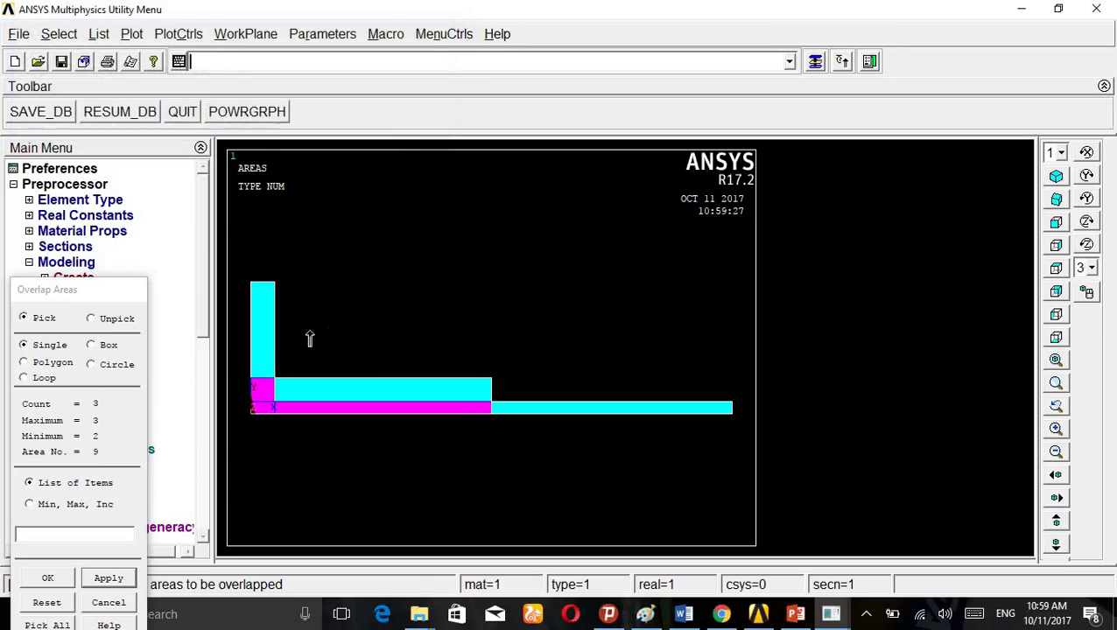
click(262, 344)
click(238, 117)
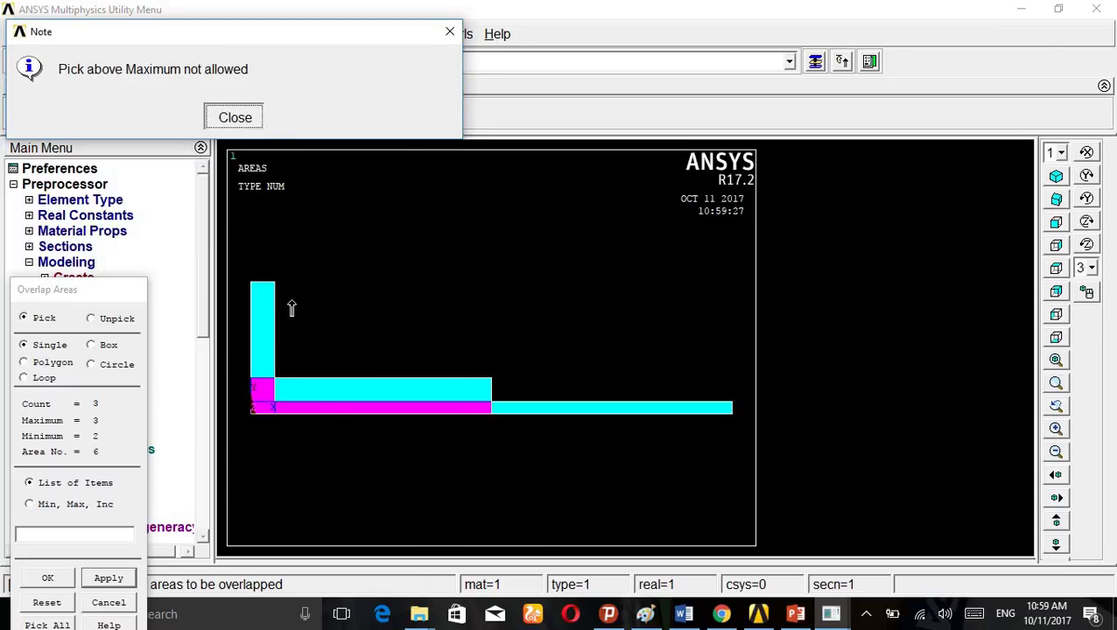
click(319, 416)
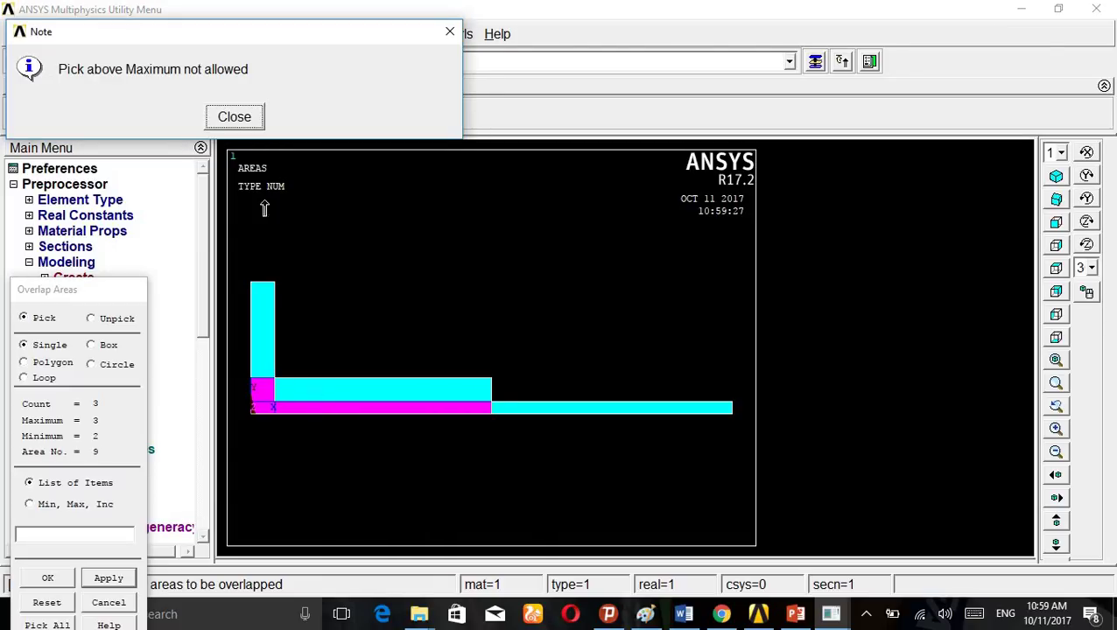
key(Return)
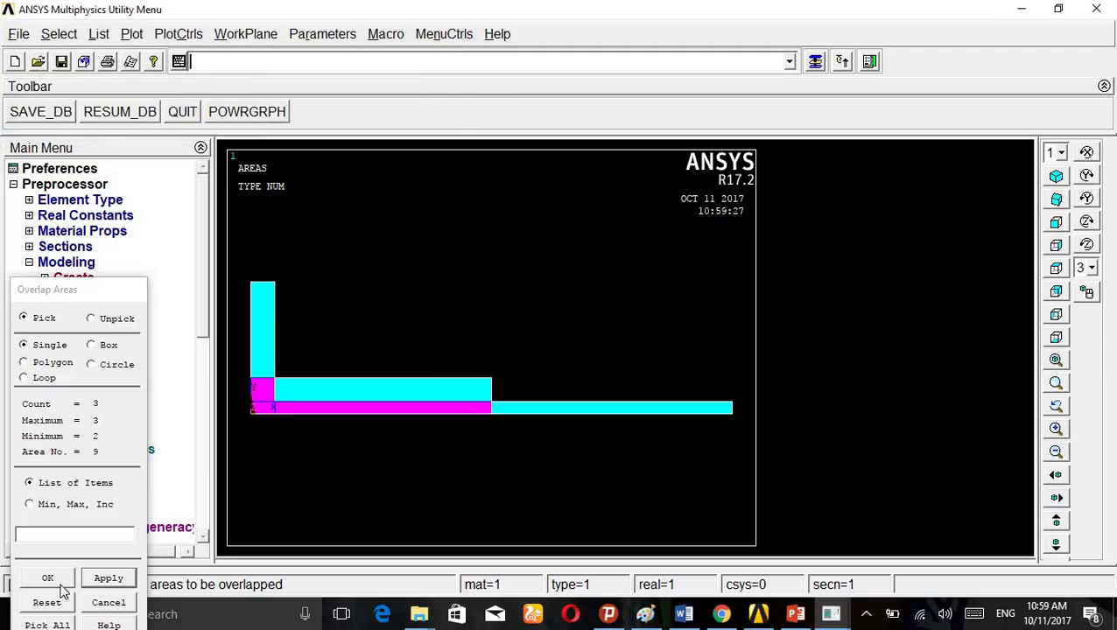
click(109, 578)
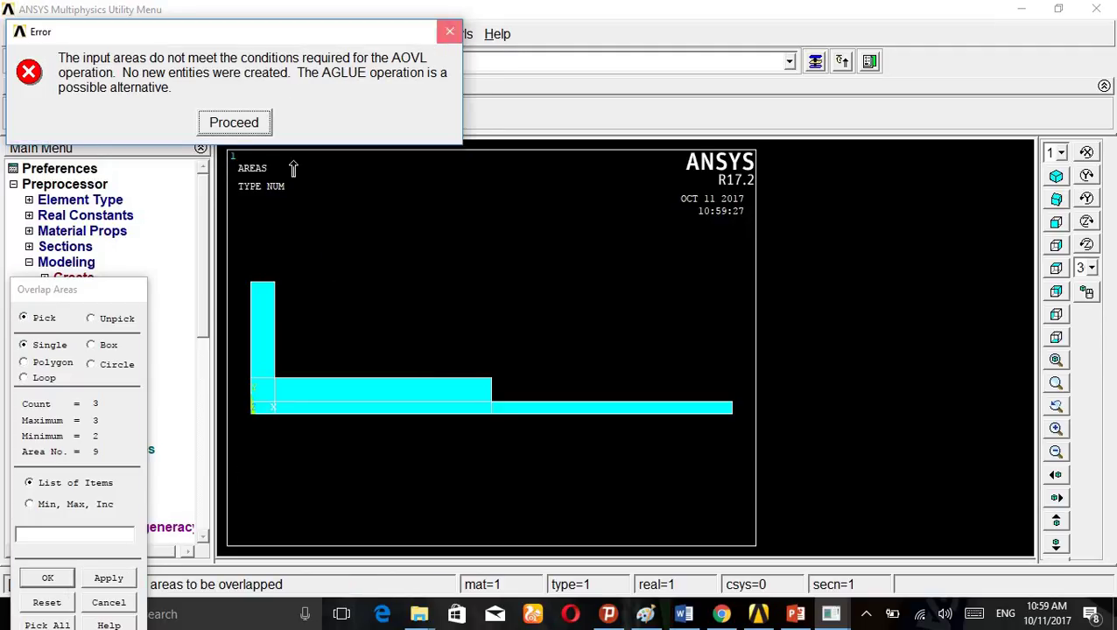
- After the overlap error, try re-picking the vertical bar and strip segments, then cancel the overlap
click(450, 32)
click(279, 363)
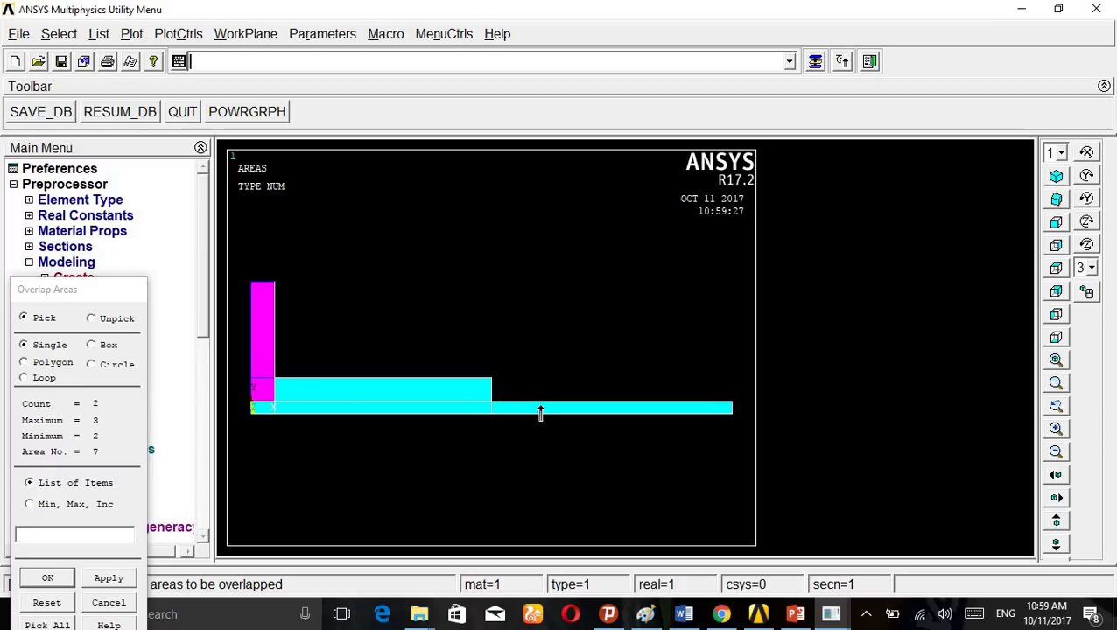
click(448, 394)
click(398, 412)
click(605, 411)
click(233, 117)
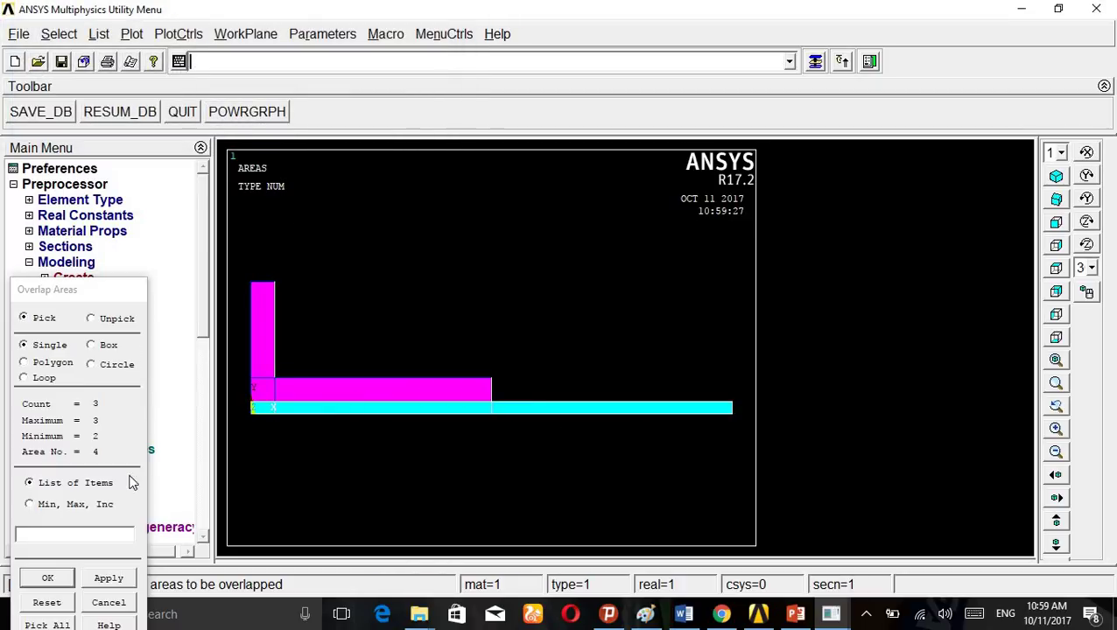
click(109, 603)
- Accept the default meshing attributes after checking the material number
click(60, 340)
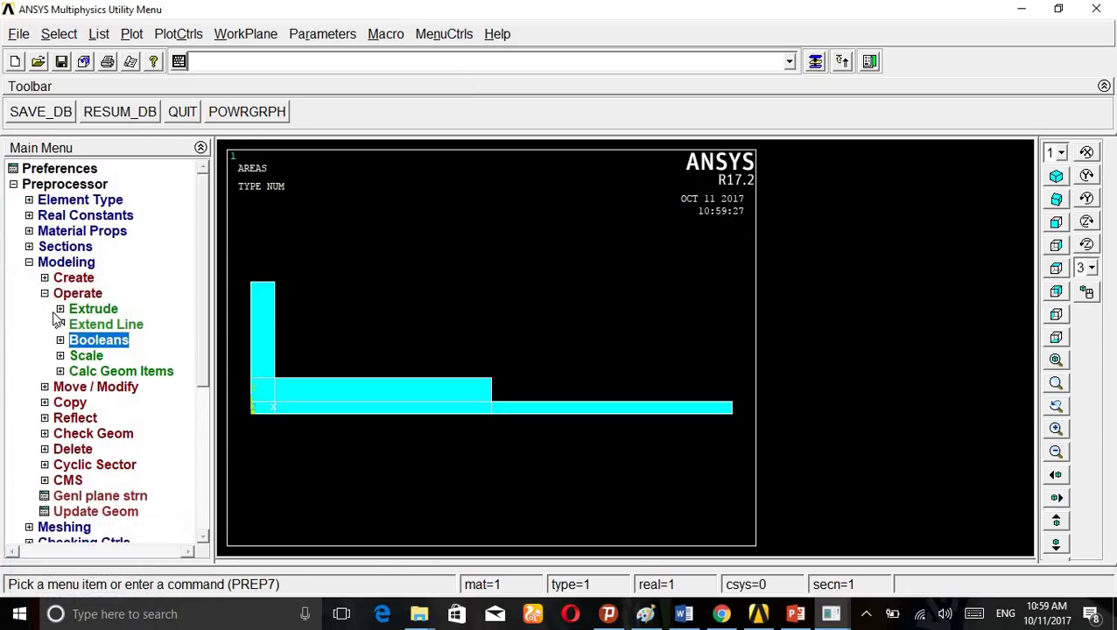
click(44, 294)
click(29, 261)
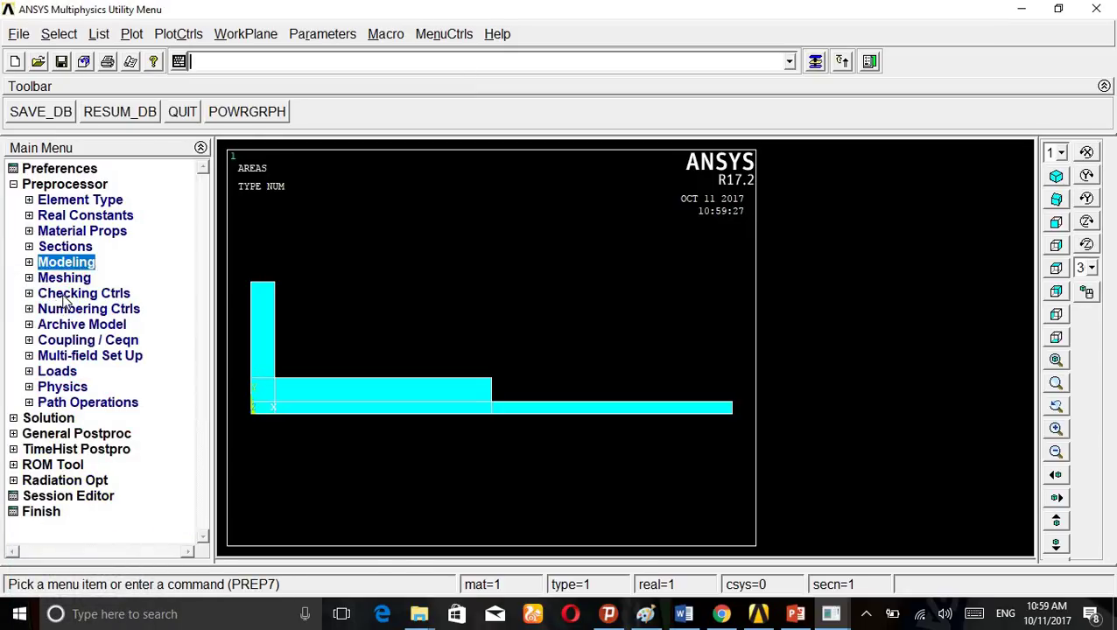
click(61, 278)
click(79, 294)
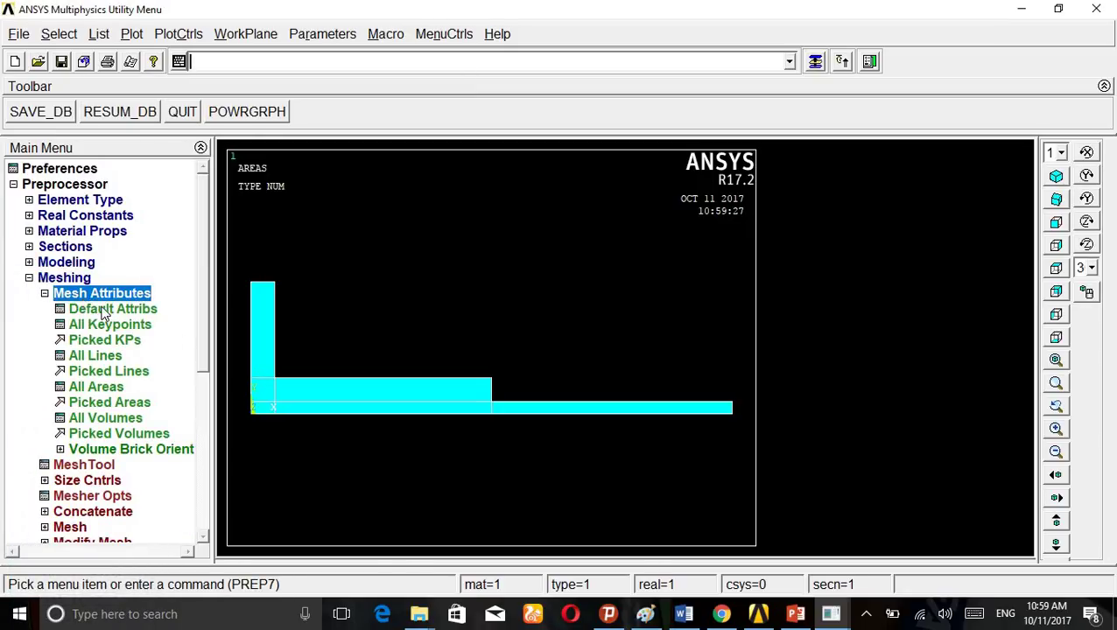
click(114, 310)
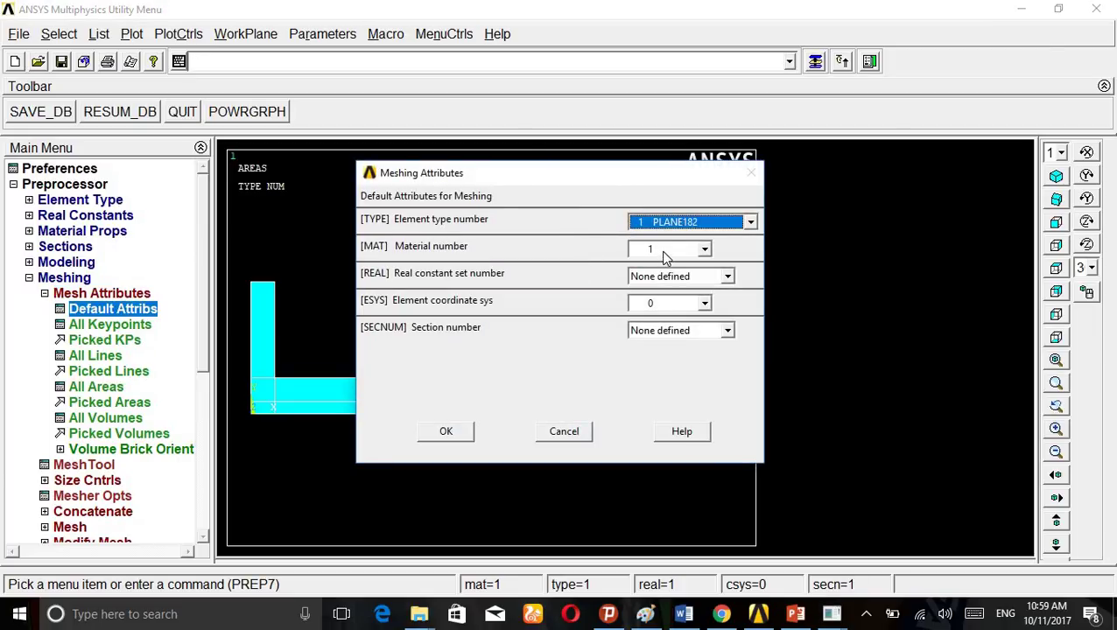
click(661, 250)
click(464, 429)
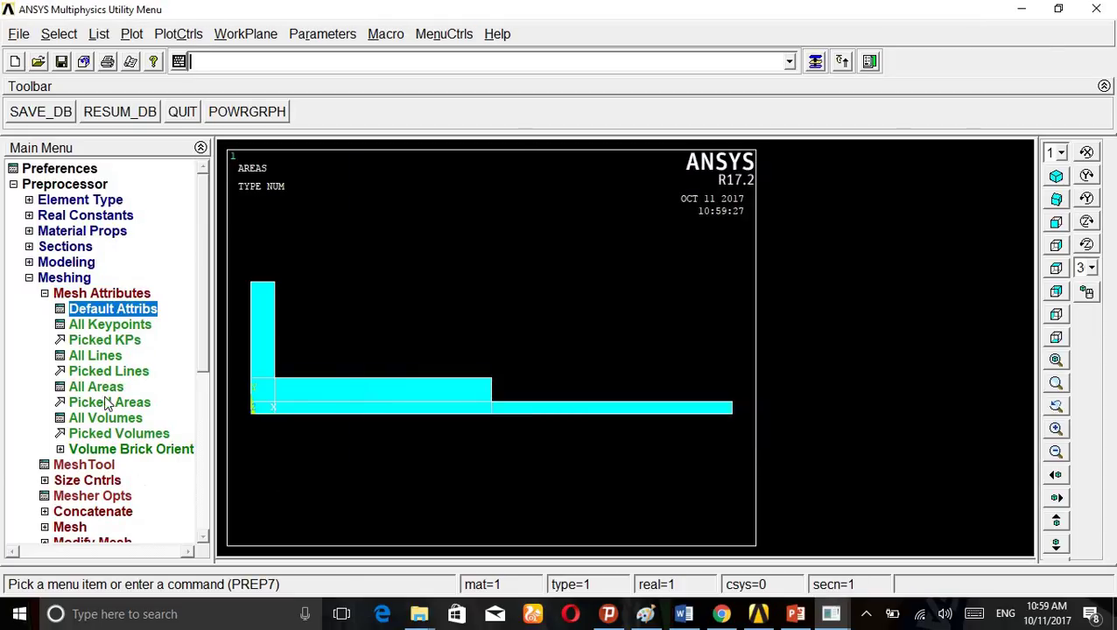
- Bring up the Global Element Sizes form under ManualSize size controls
click(49, 296)
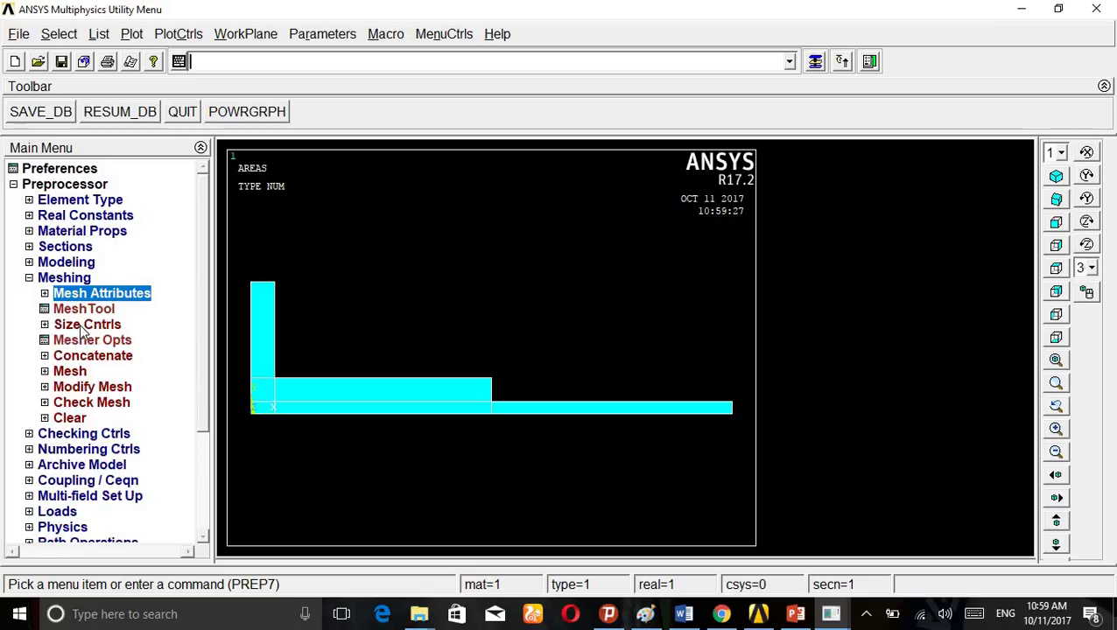
click(79, 325)
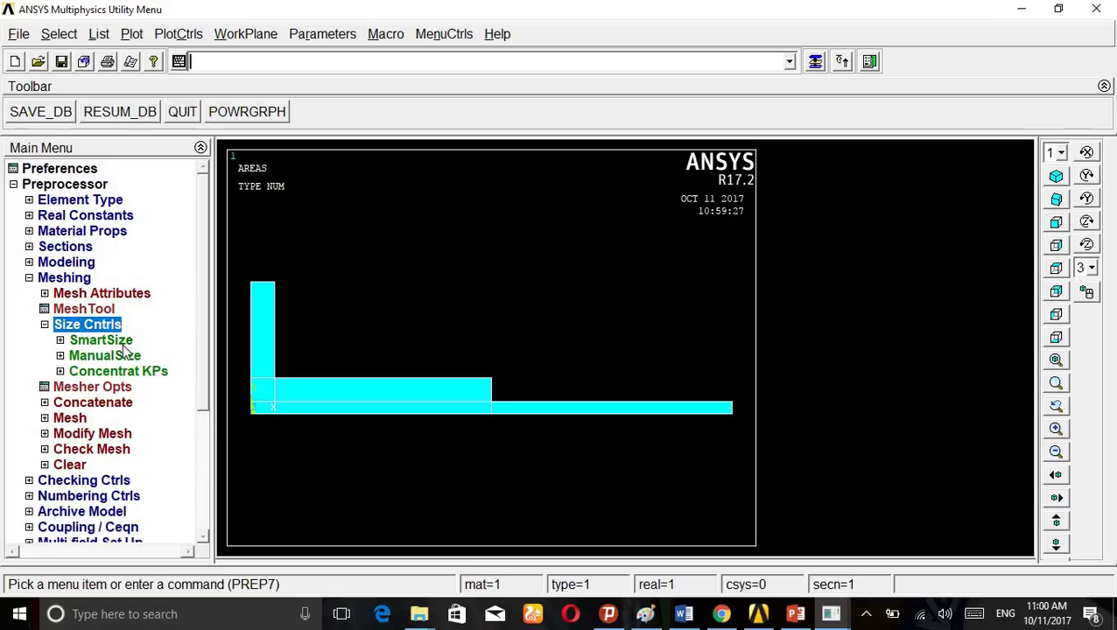
click(123, 355)
click(114, 388)
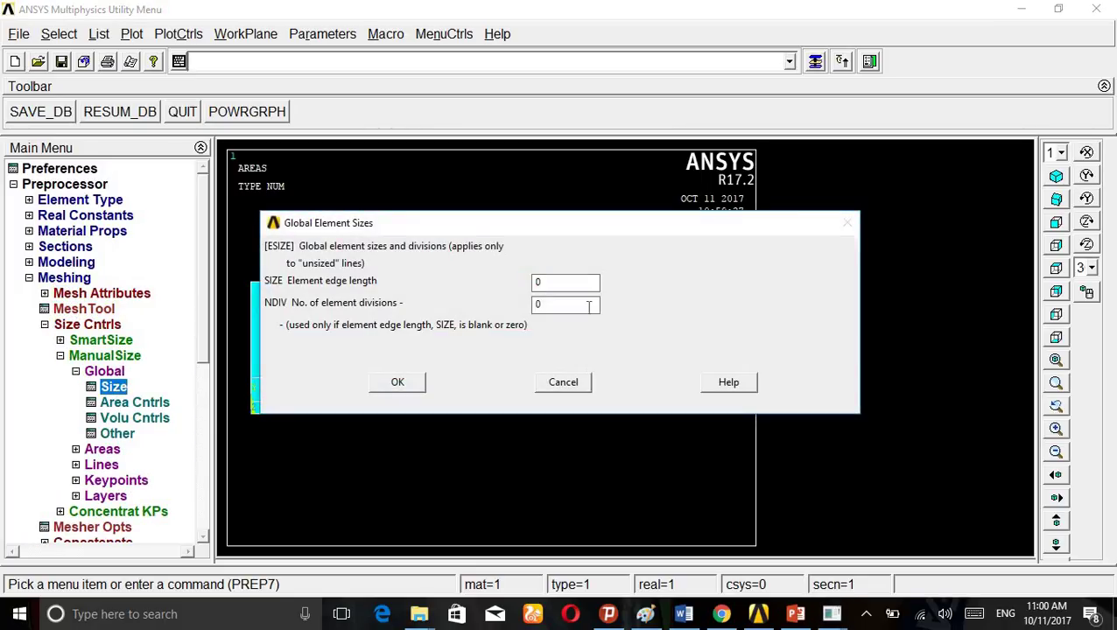
- Apply a global element edge length of 0.2
text(.2)
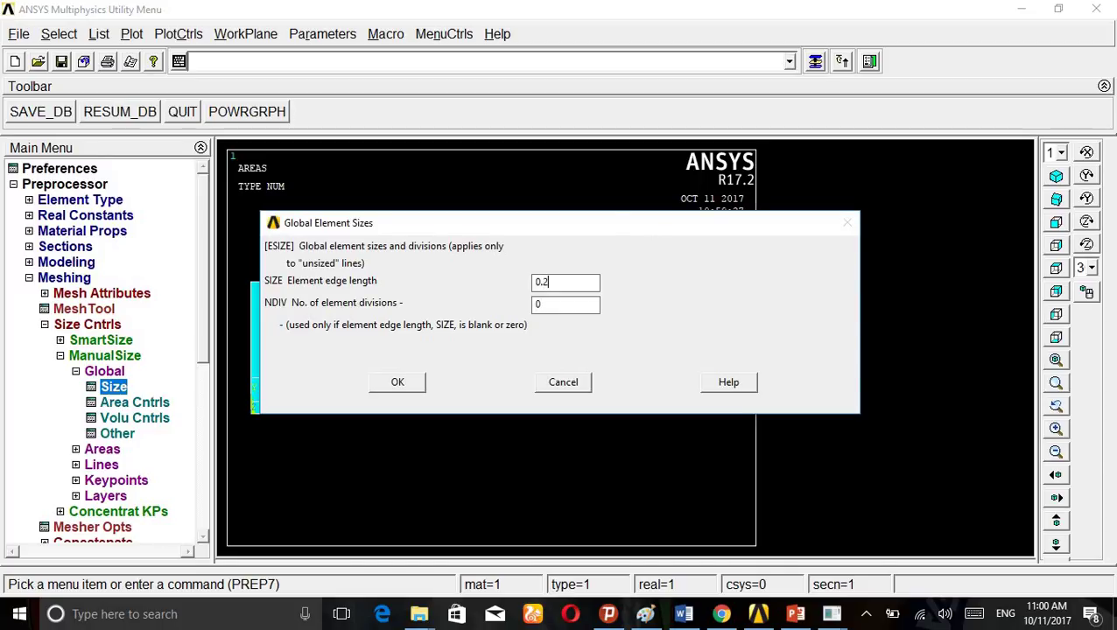
click(398, 385)
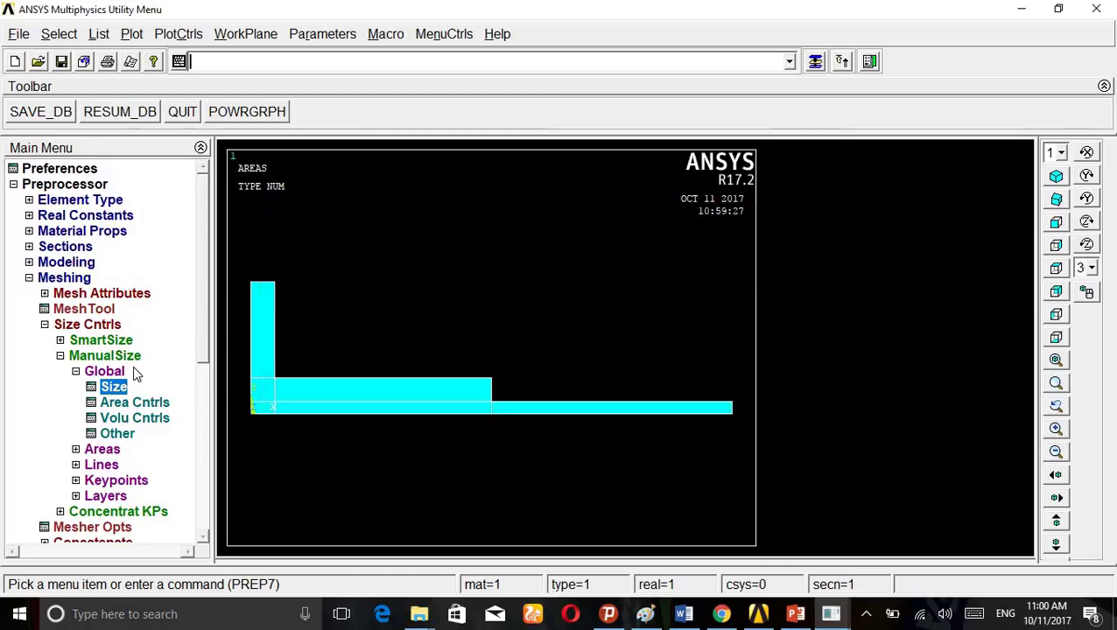
click(67, 356)
click(54, 325)
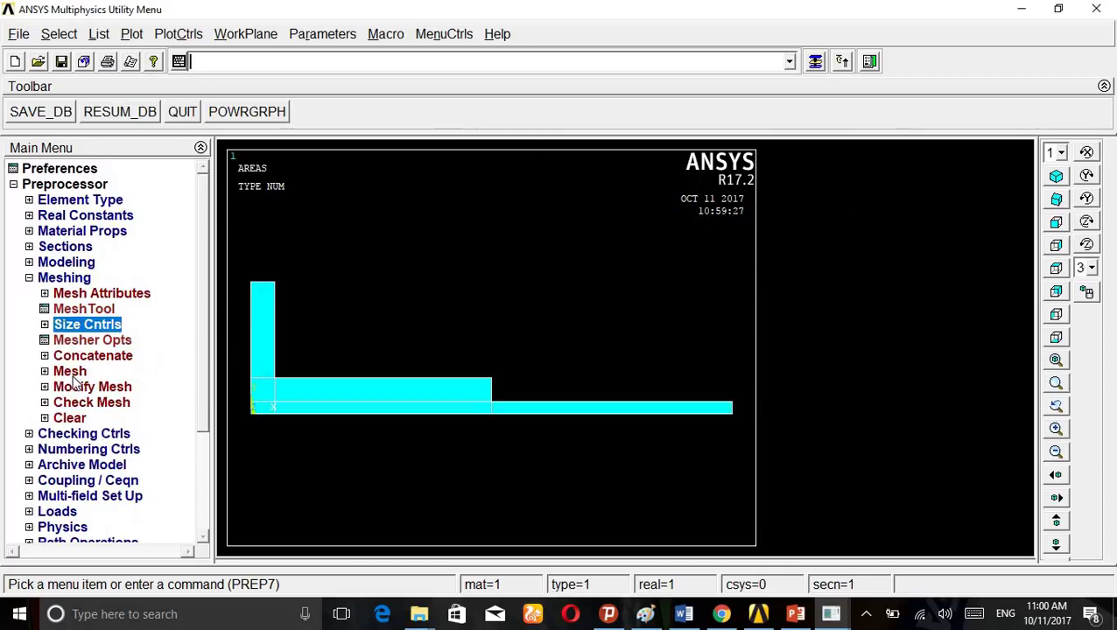
- Mapped-mesh the three piston column areas as 3 or 4 sided areas
click(71, 372)
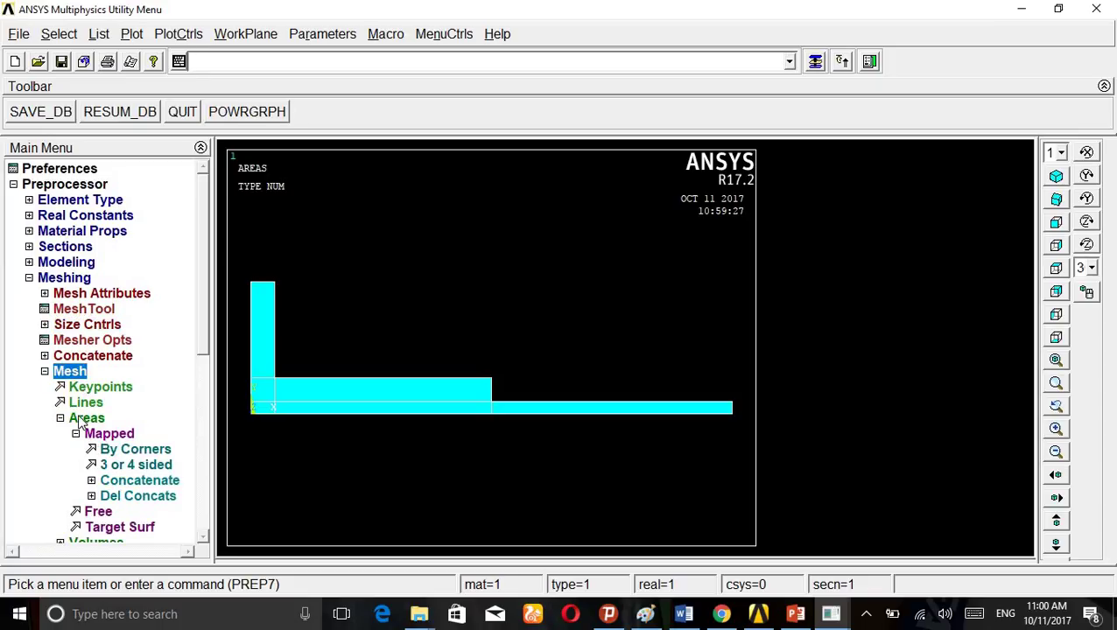
click(88, 418)
click(110, 435)
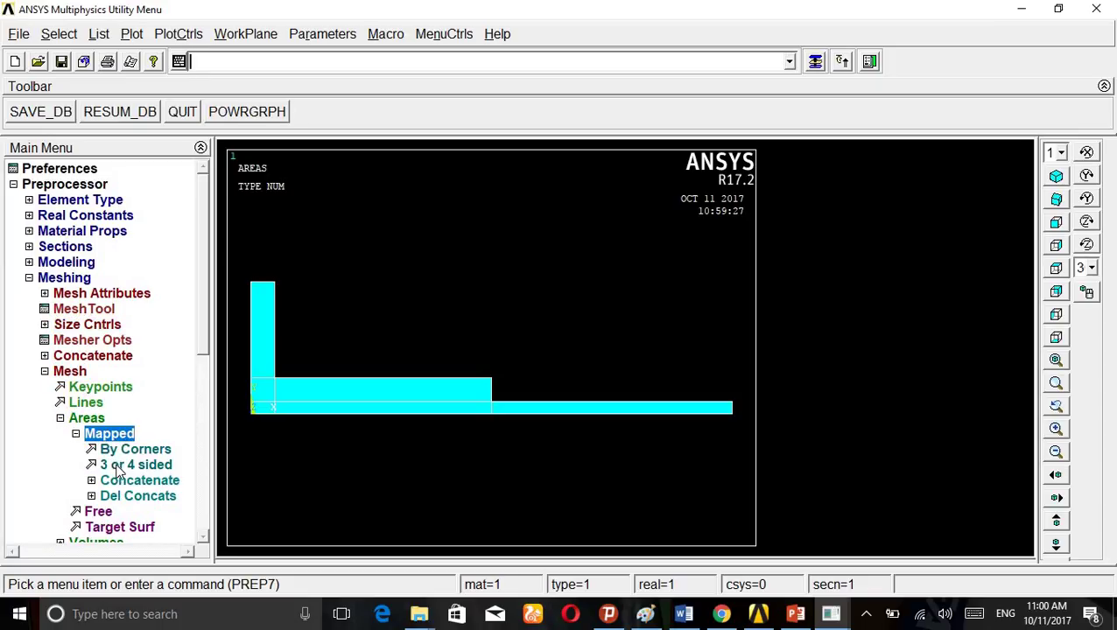
click(119, 468)
click(262, 395)
click(257, 408)
click(253, 368)
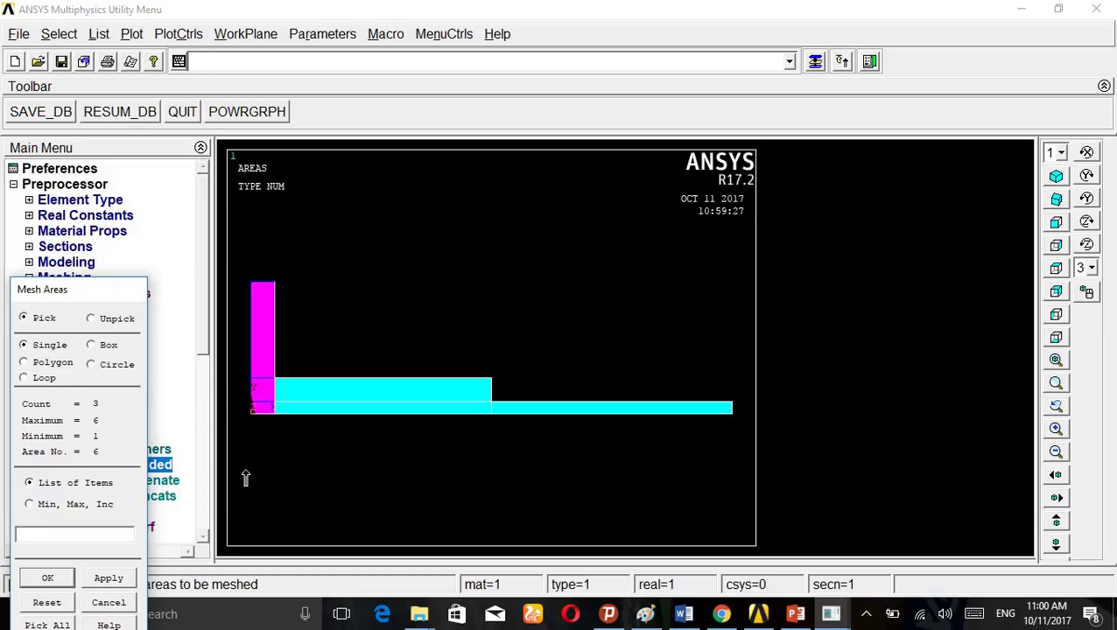
click(109, 578)
click(47, 577)
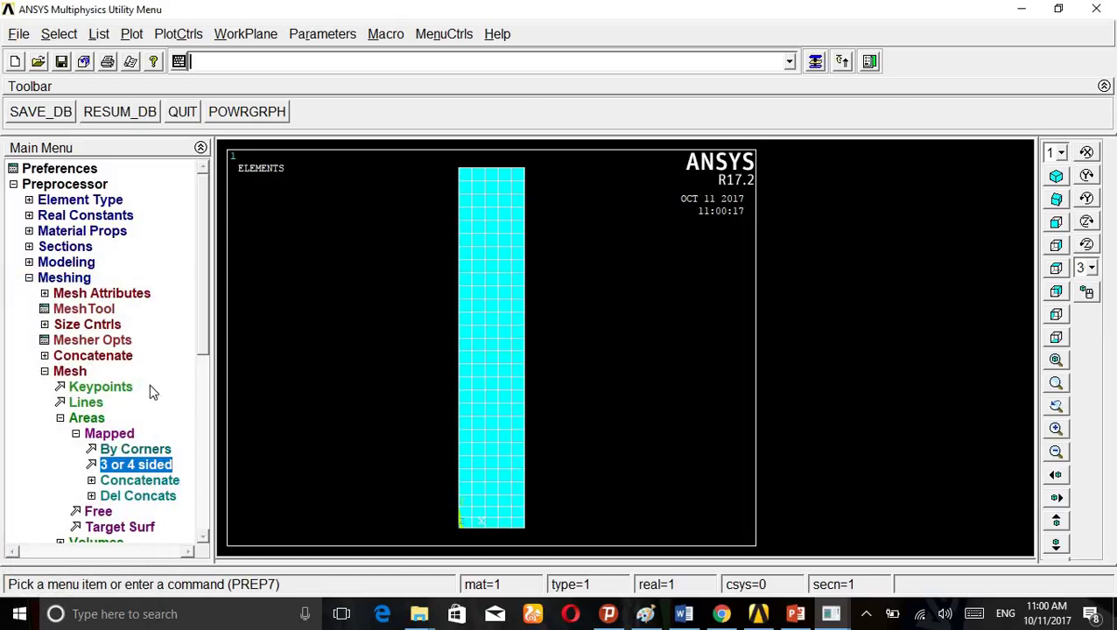
- Redisplay the model as an area plot
click(87, 295)
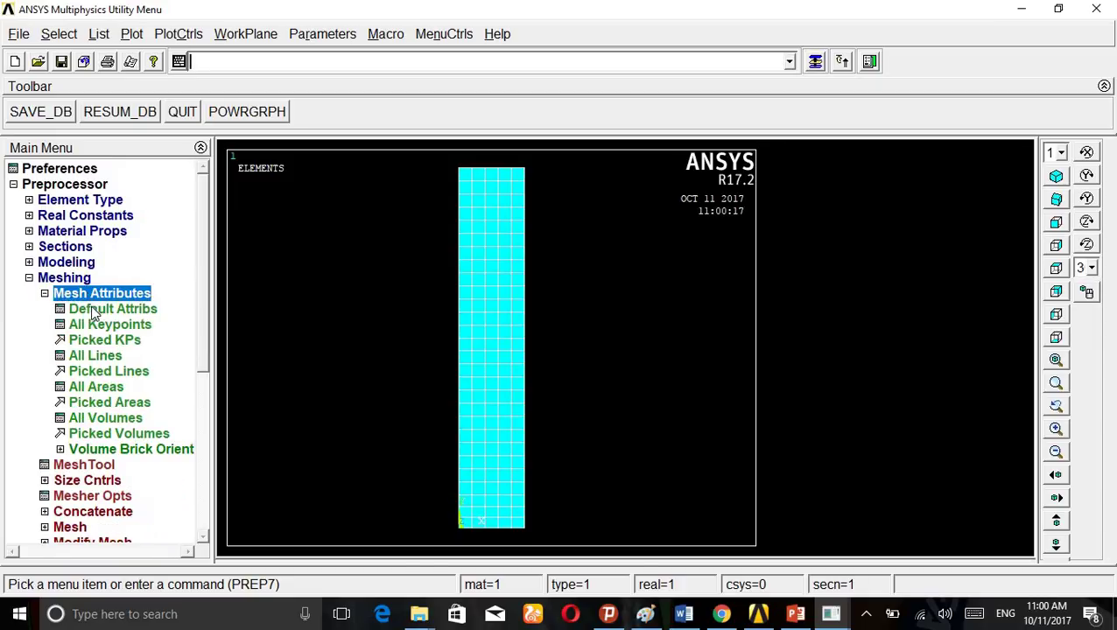
click(132, 35)
click(163, 122)
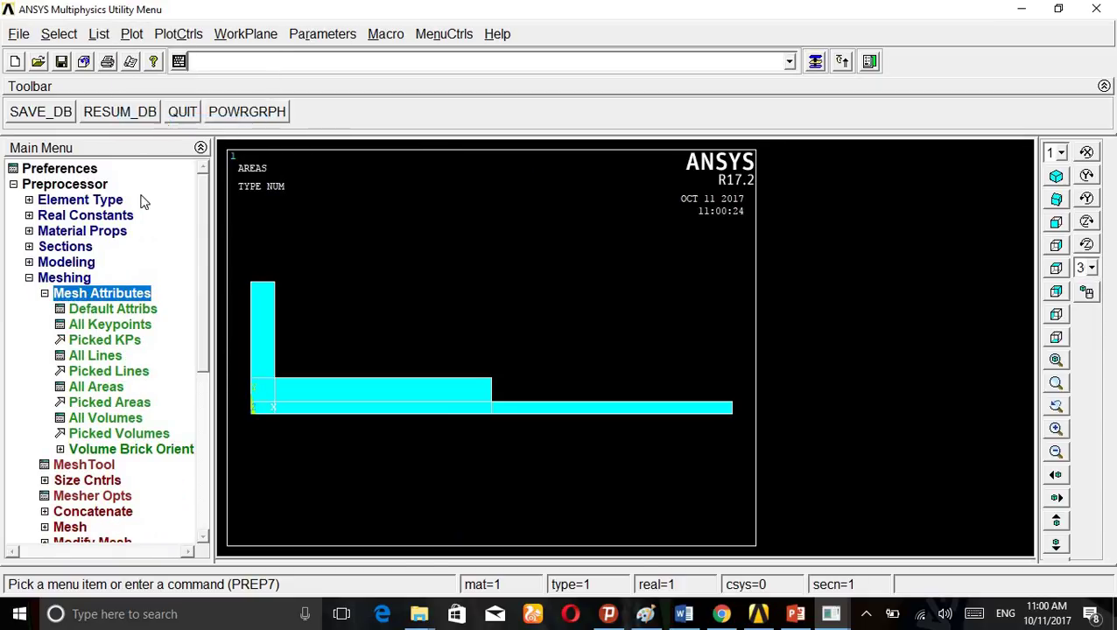
- Set the default meshing material number to 2
click(91, 298)
click(93, 298)
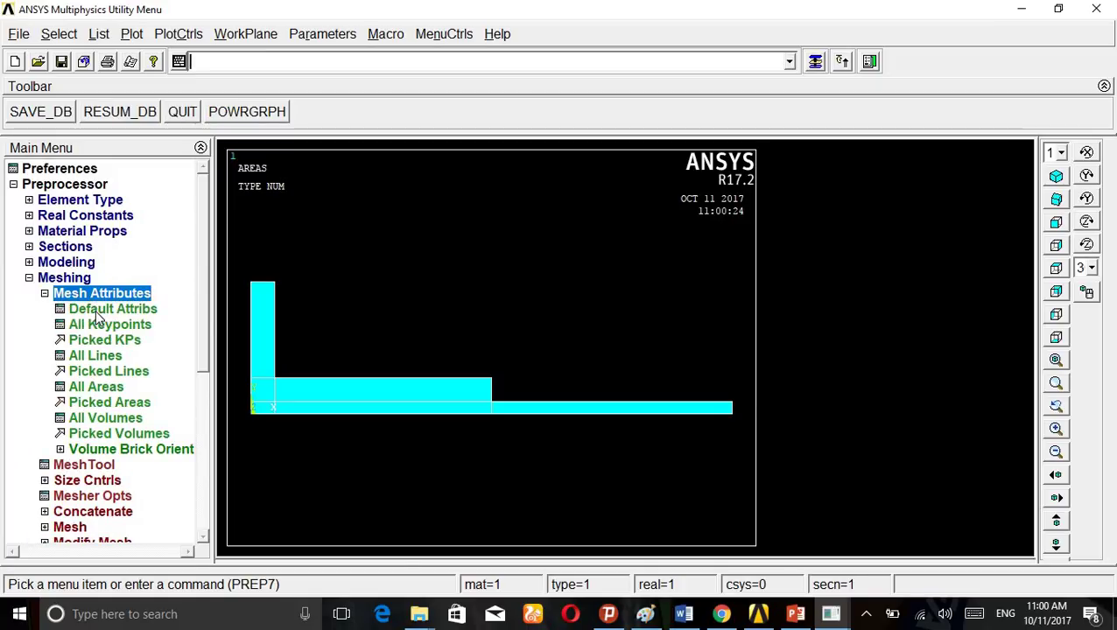
click(100, 313)
click(668, 246)
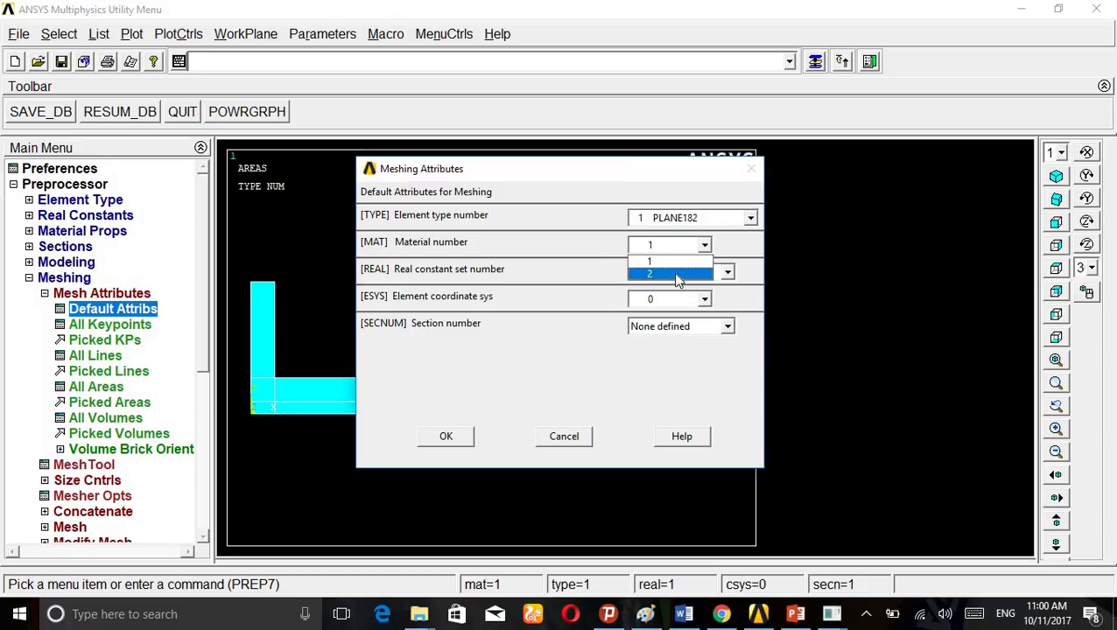
click(677, 275)
click(445, 436)
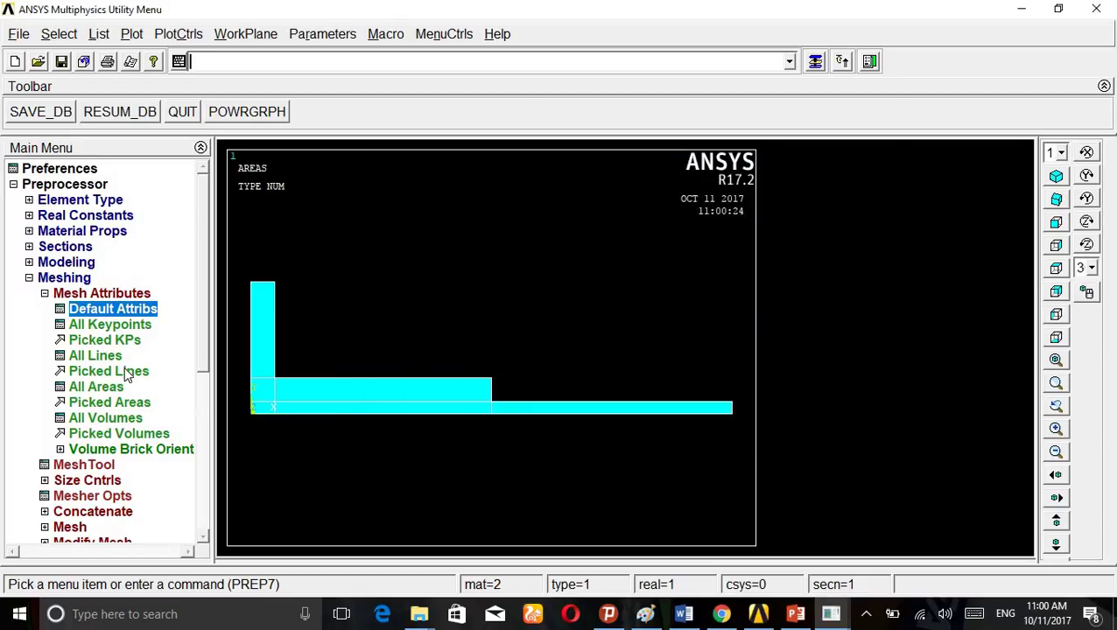
click(55, 297)
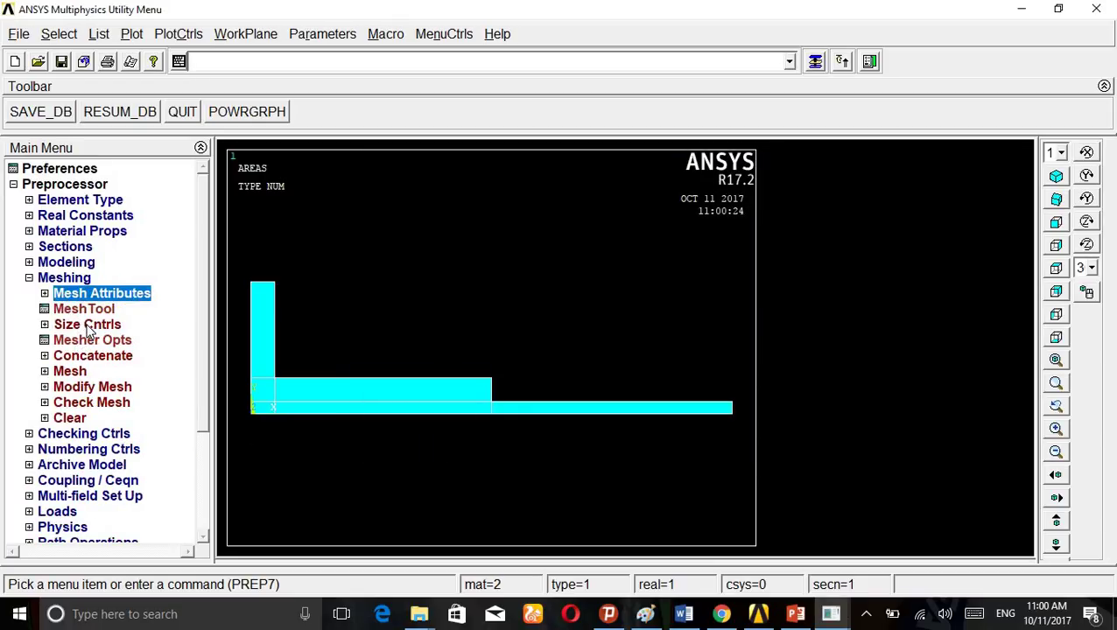
- Re-confirm the 0.2 global element size
click(87, 325)
click(92, 357)
click(113, 386)
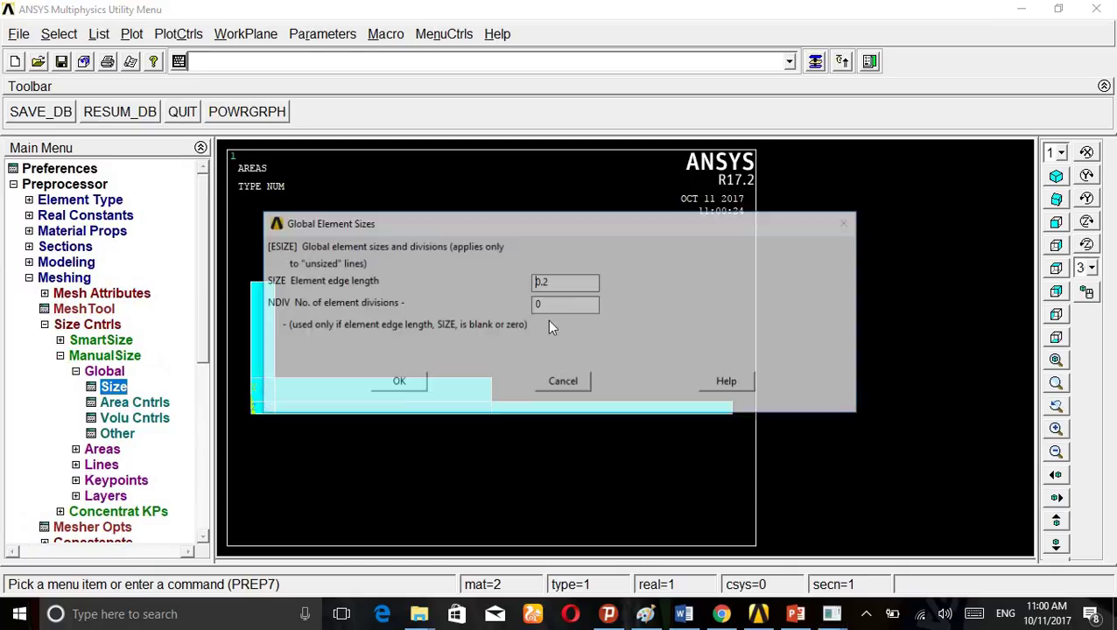
key(Return)
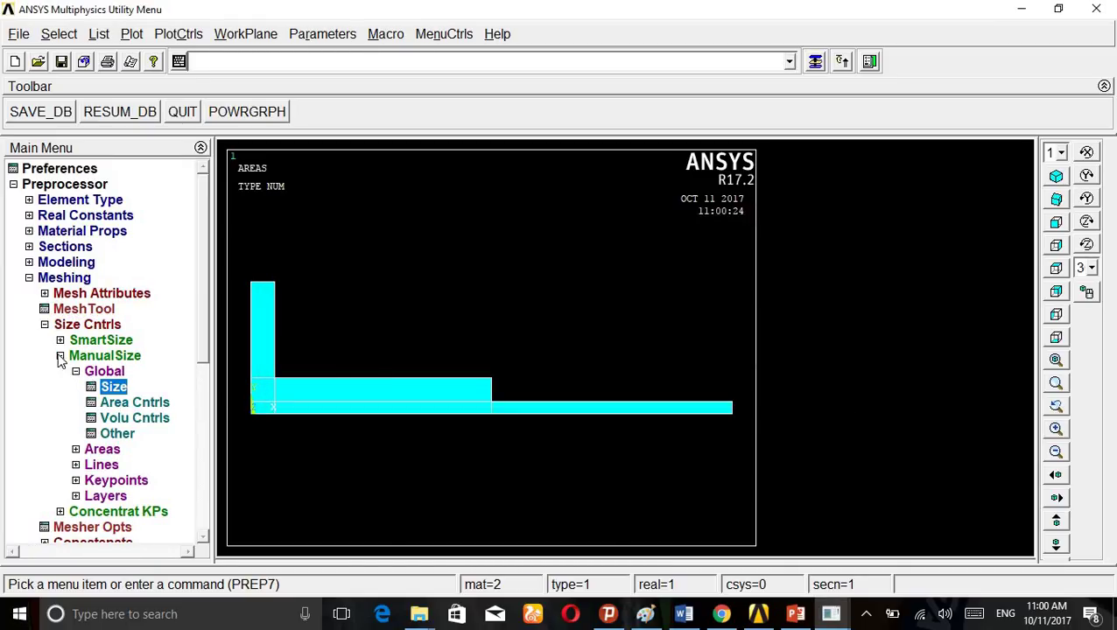
click(61, 355)
click(46, 325)
click(86, 371)
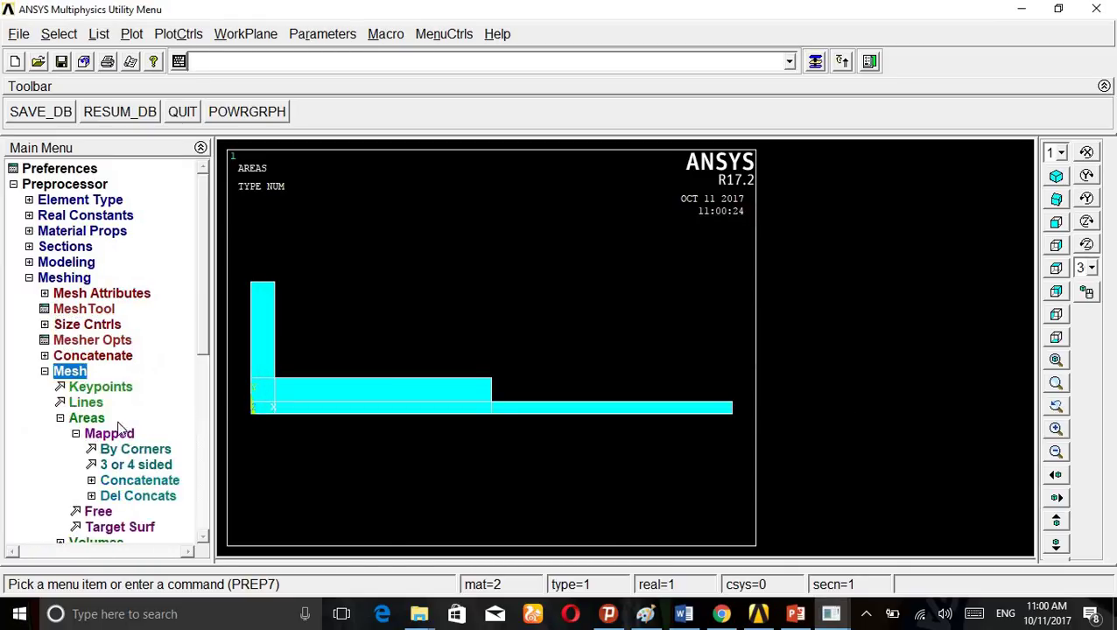
- Mapped-mesh the remaining three plate areas with material 2
click(133, 466)
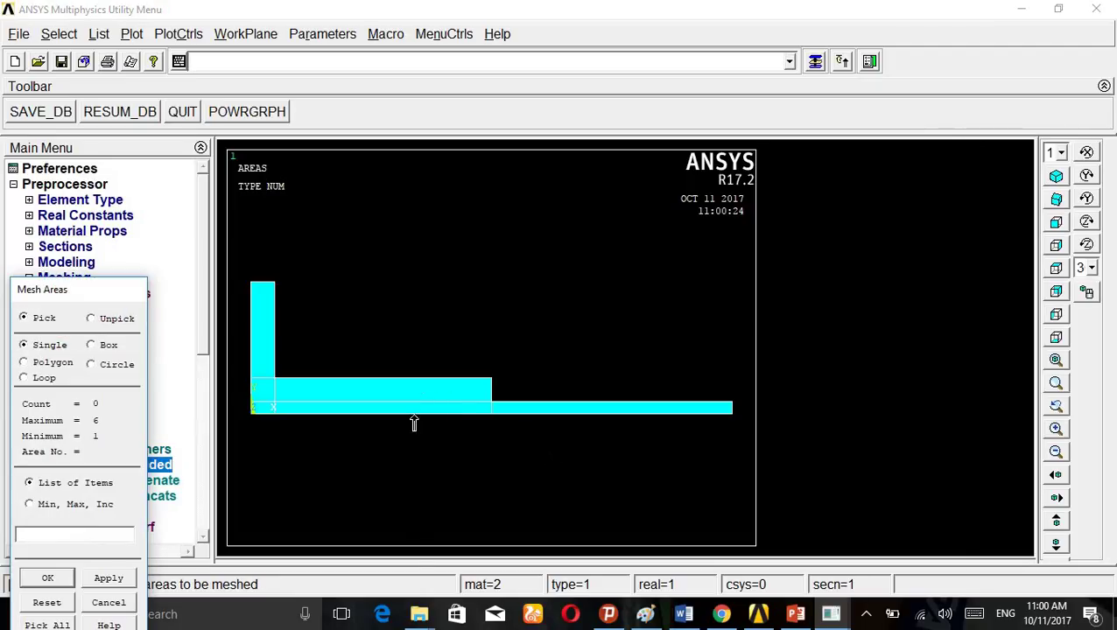
click(414, 411)
click(414, 386)
click(551, 417)
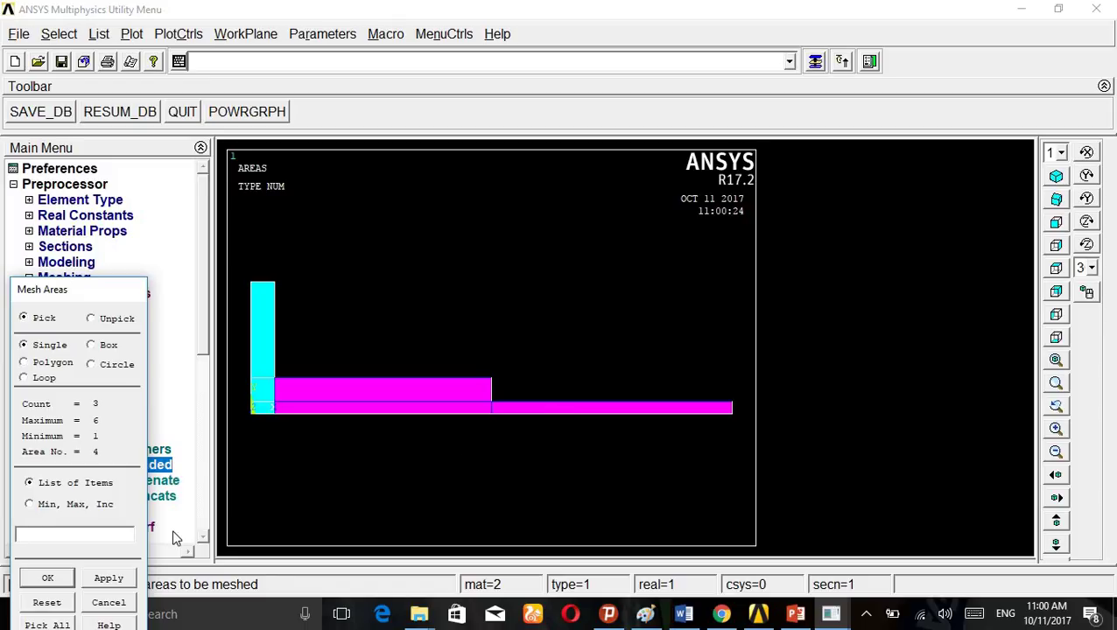
click(48, 578)
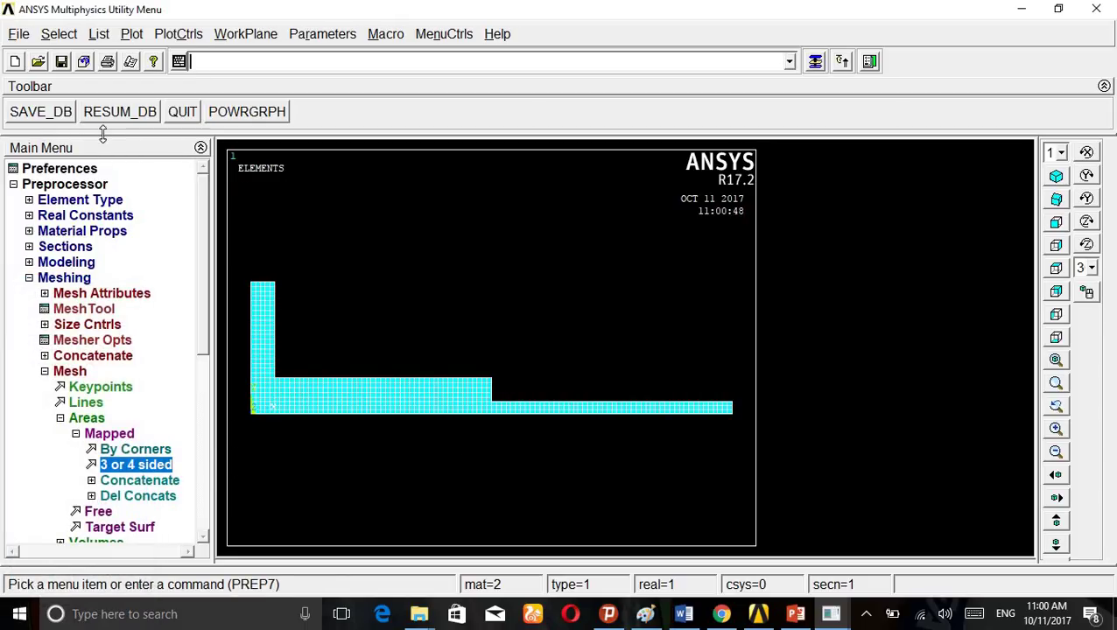
- Redisplay the areas and collapse the Meshing tree
click(130, 35)
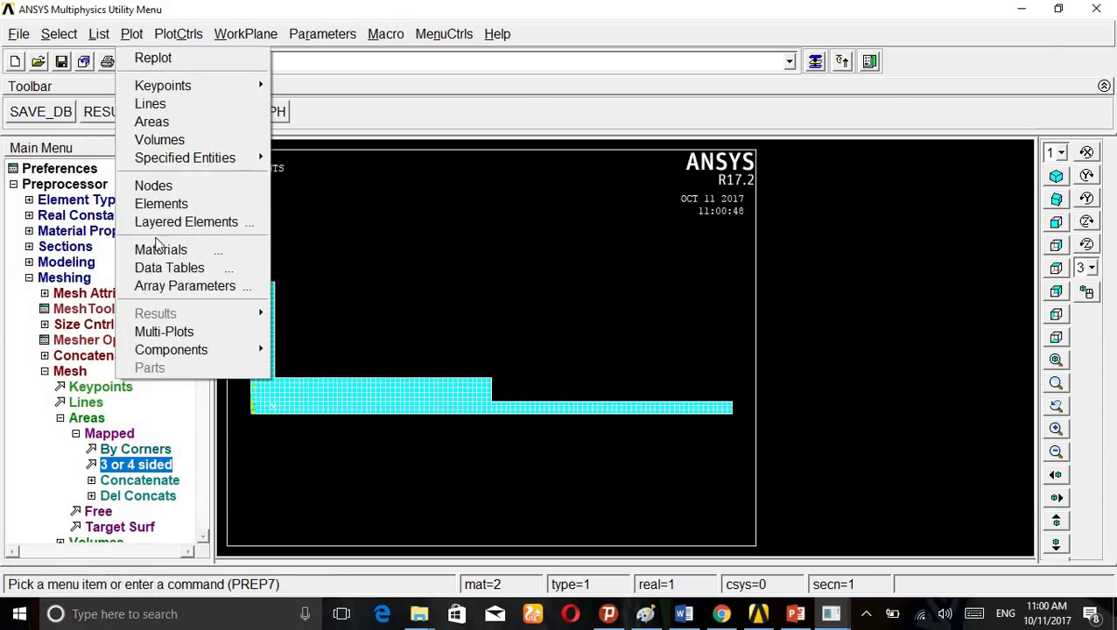
click(164, 124)
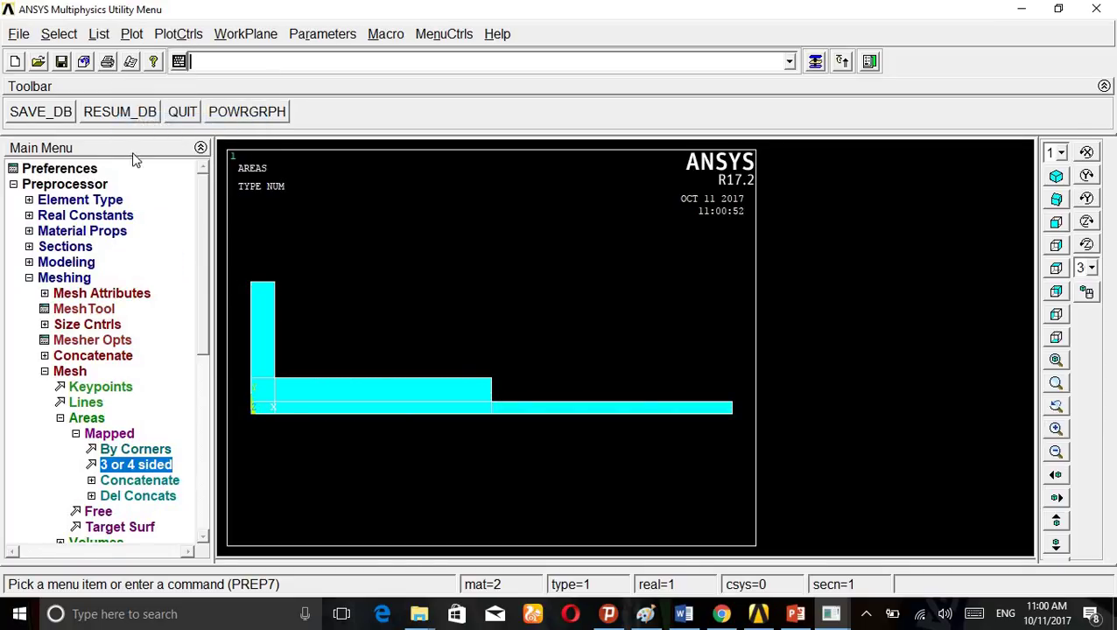
click(61, 419)
click(44, 371)
click(29, 277)
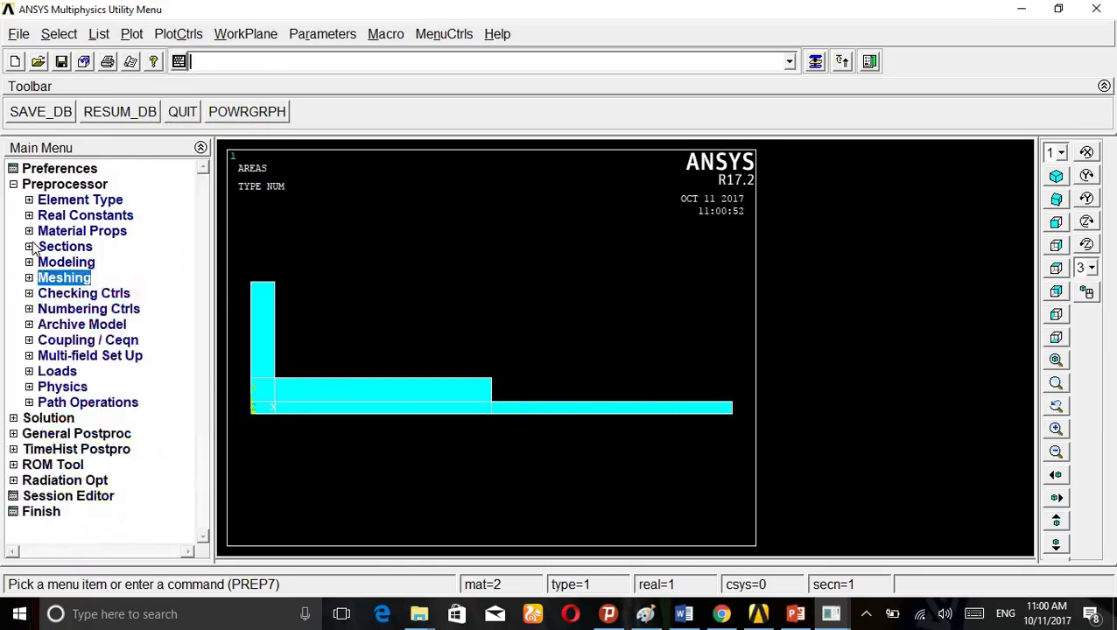
- Box-pick the nodes along the model's left edge for a displacement constraint
click(14, 183)
click(42, 201)
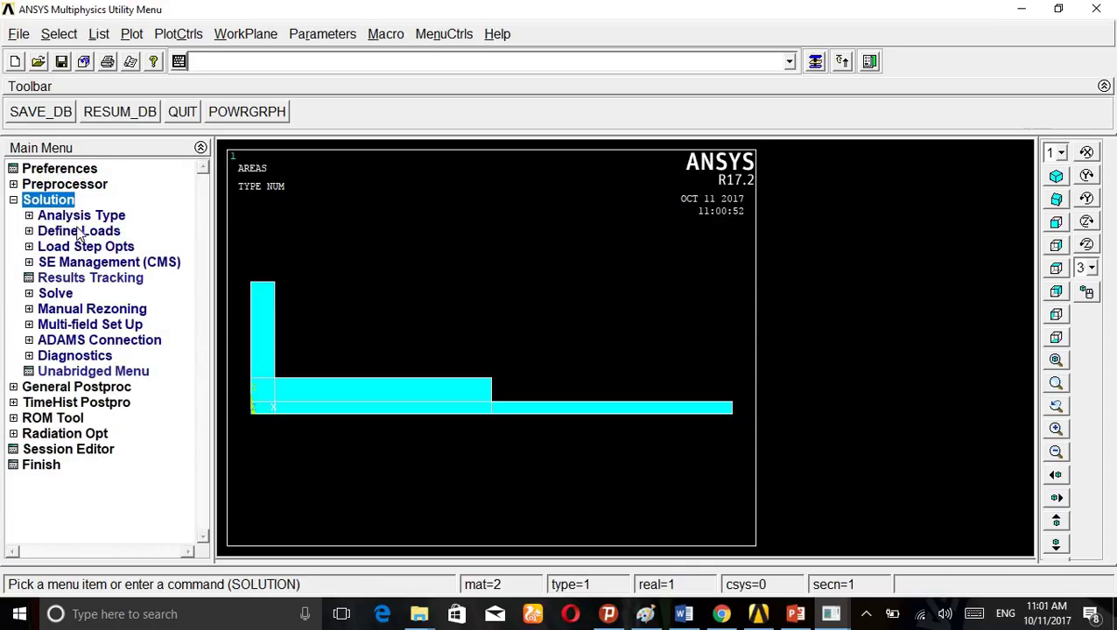
click(76, 231)
click(79, 263)
click(79, 262)
click(94, 278)
click(83, 293)
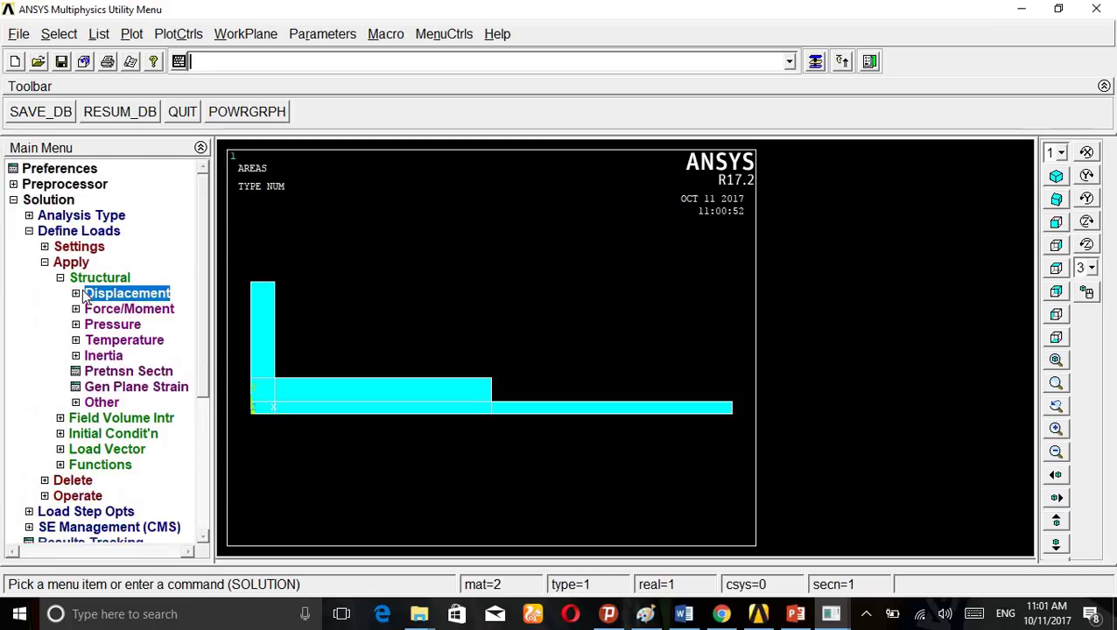
click(131, 356)
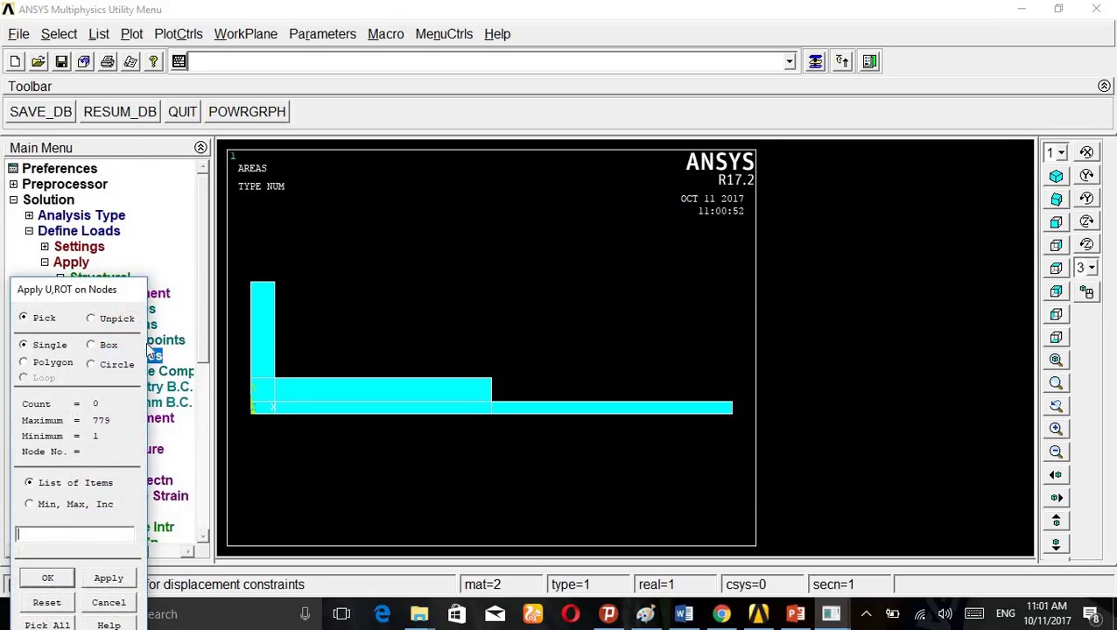
click(92, 345)
drag(244, 271, 254, 436)
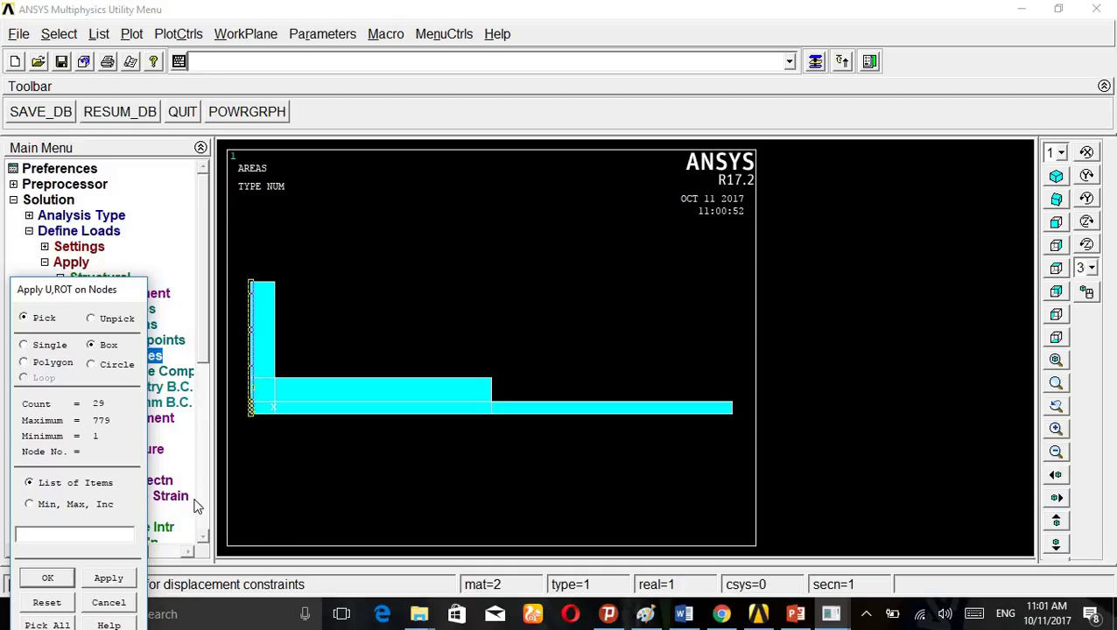
click(98, 579)
- Constrain all degrees of freedom of the left-edge nodes to a value of 0
click(663, 245)
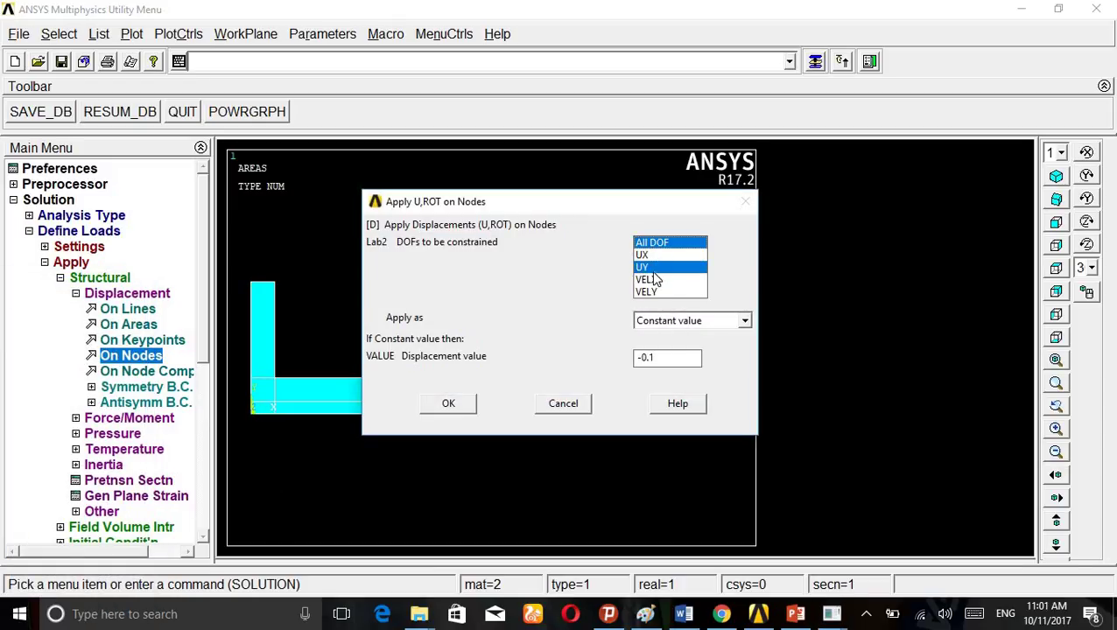
click(650, 267)
double_click(646, 359)
text(0)
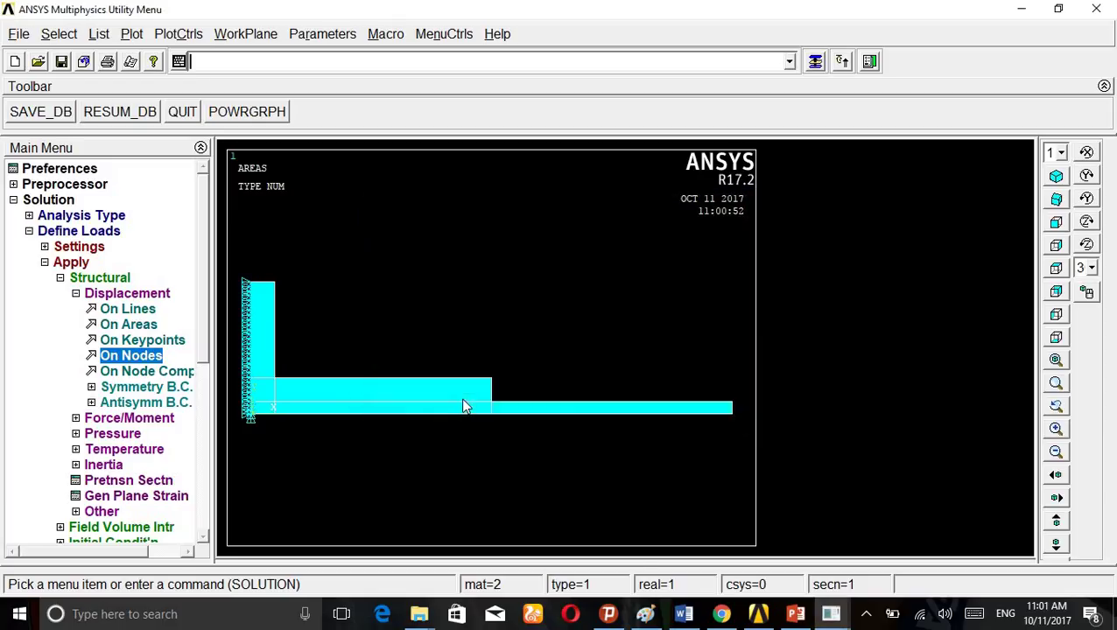
- Box-pick the node at the plate's right end for another displacement constraint
click(125, 361)
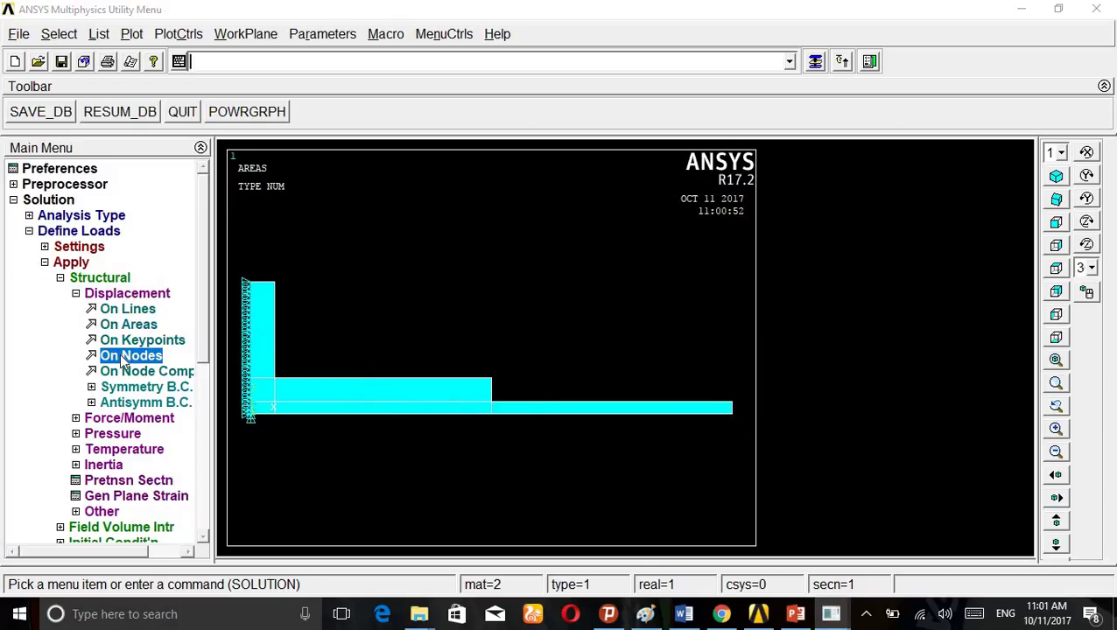
click(731, 411)
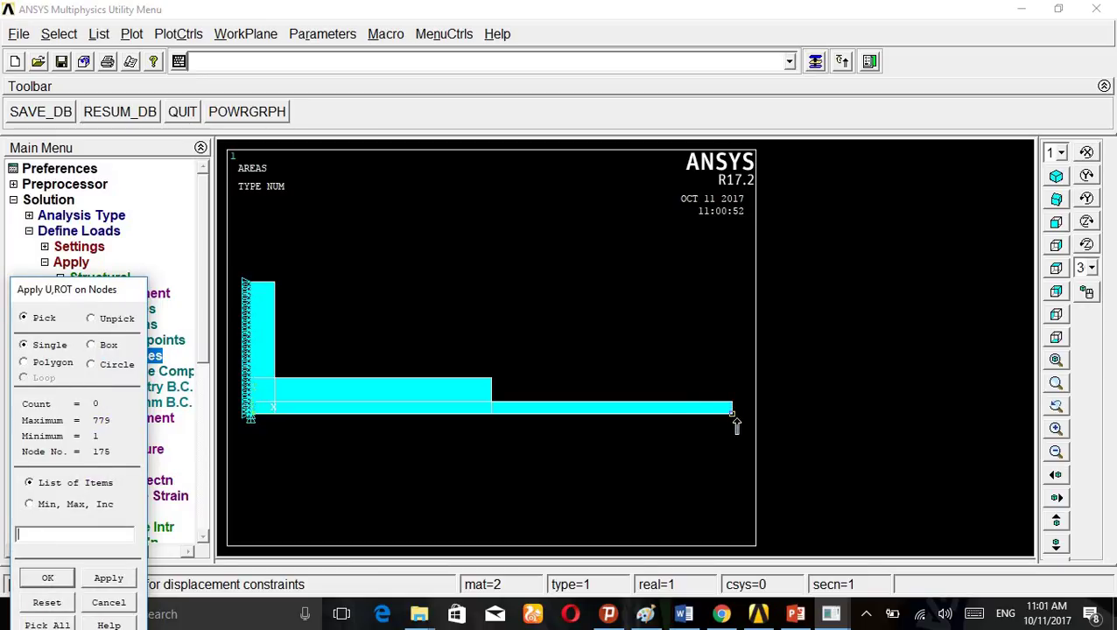
click(92, 346)
drag(727, 366, 743, 438)
click(112, 579)
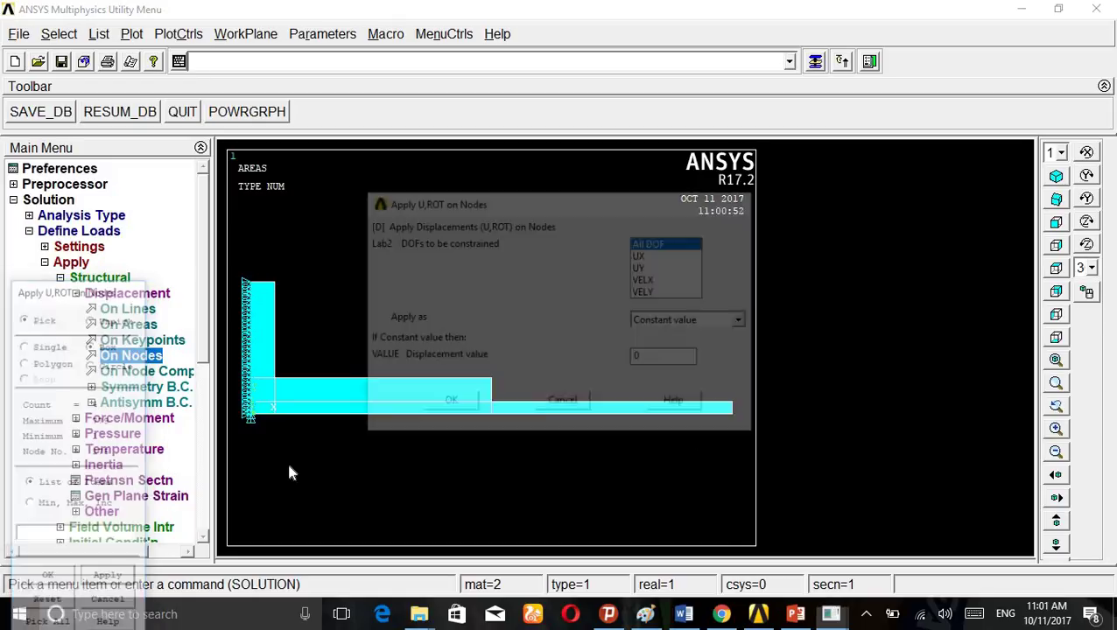
- Bring up the Ansys Lab handout in Word and page to Screens 24-25 on solving and postprocessing
click(683, 613)
click(1087, 298)
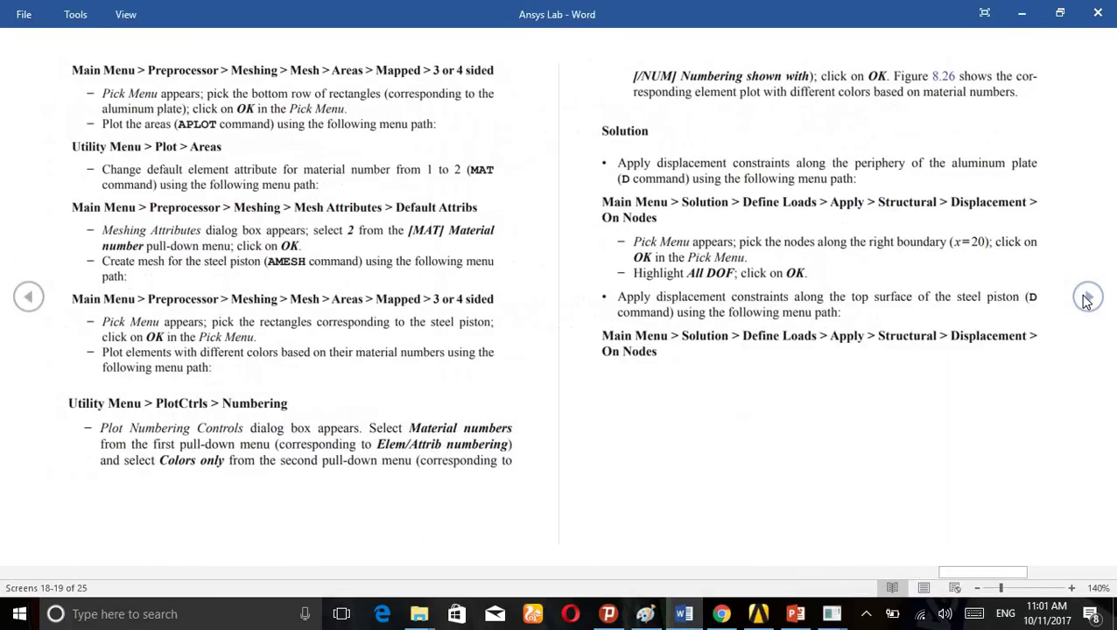
click(1086, 297)
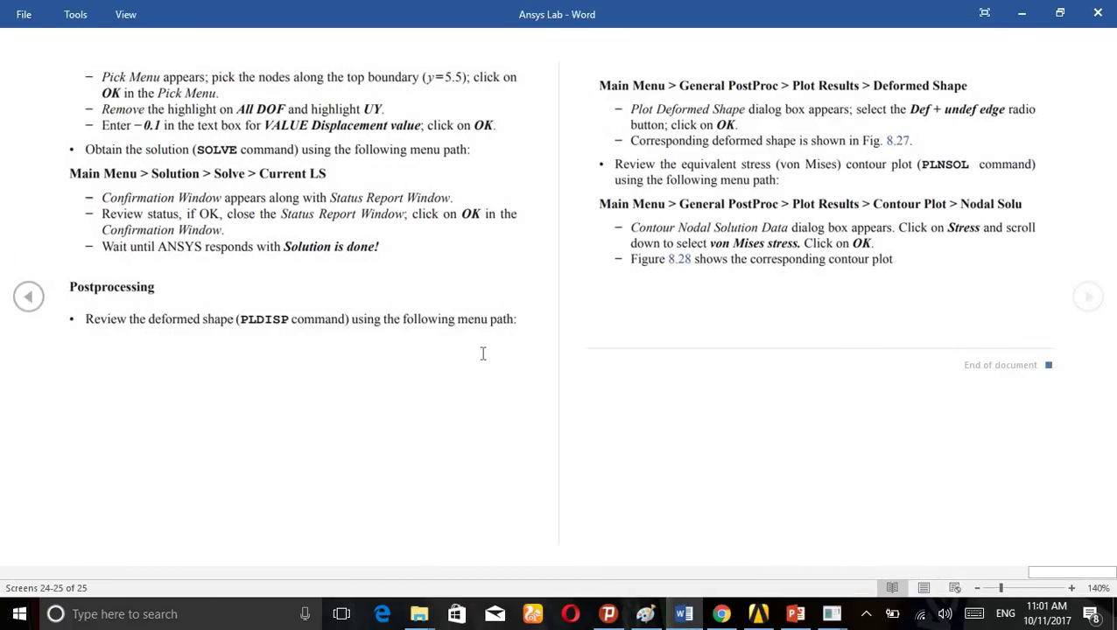
click(28, 297)
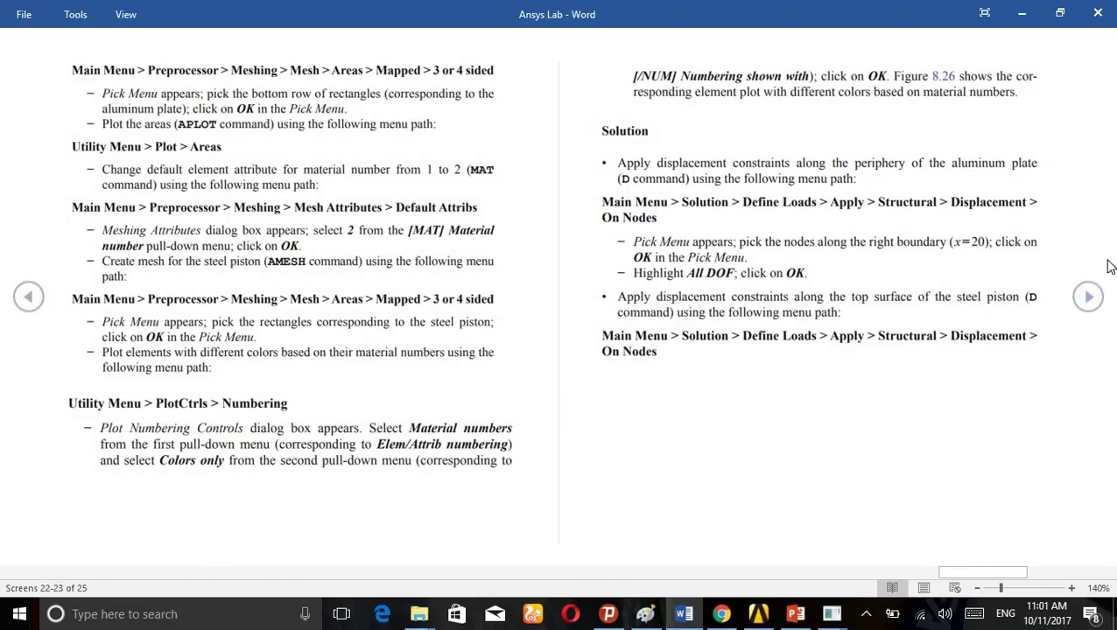
click(1094, 298)
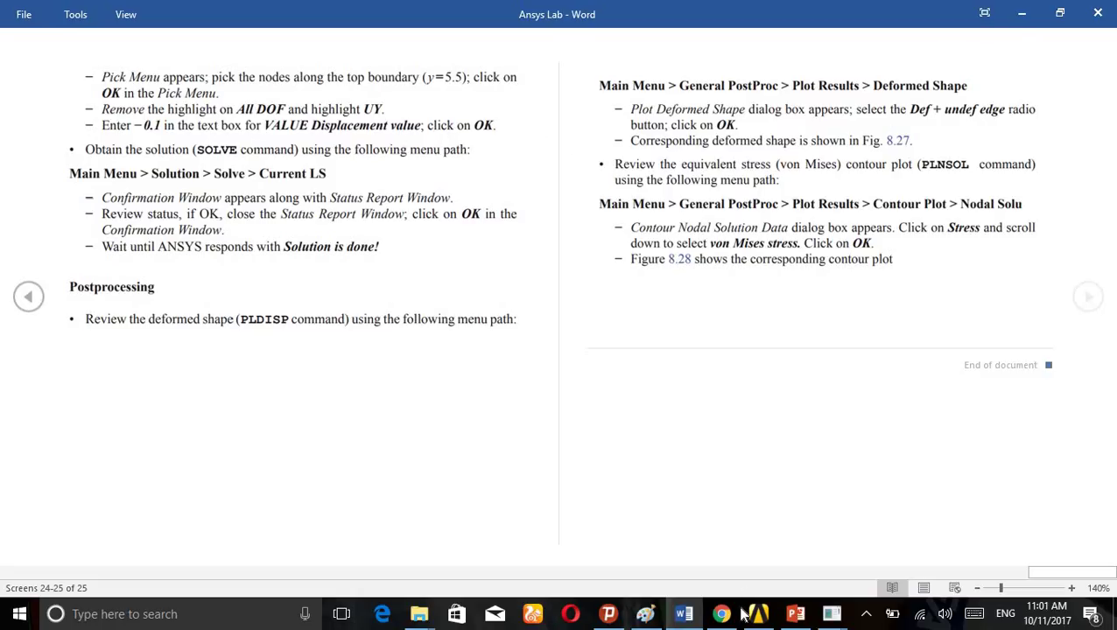
- Back in ANSYS, constrain the box-picked plate right-end nodes in UY to 0
click(832, 613)
click(900, 543)
click(131, 356)
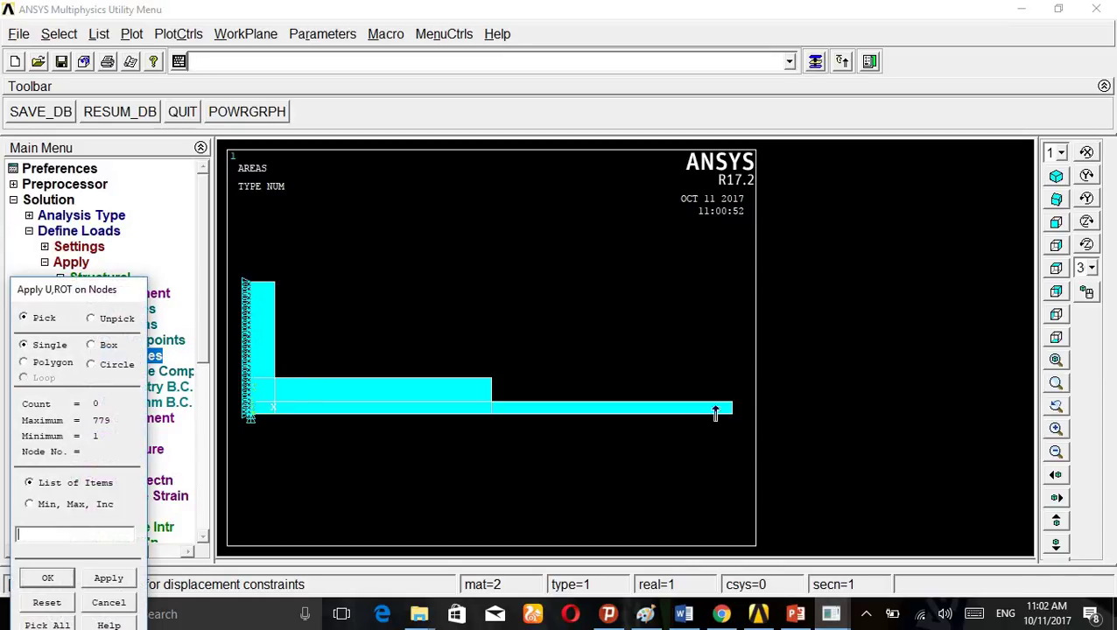
click(102, 346)
drag(728, 390, 740, 438)
middle_click(355, 473)
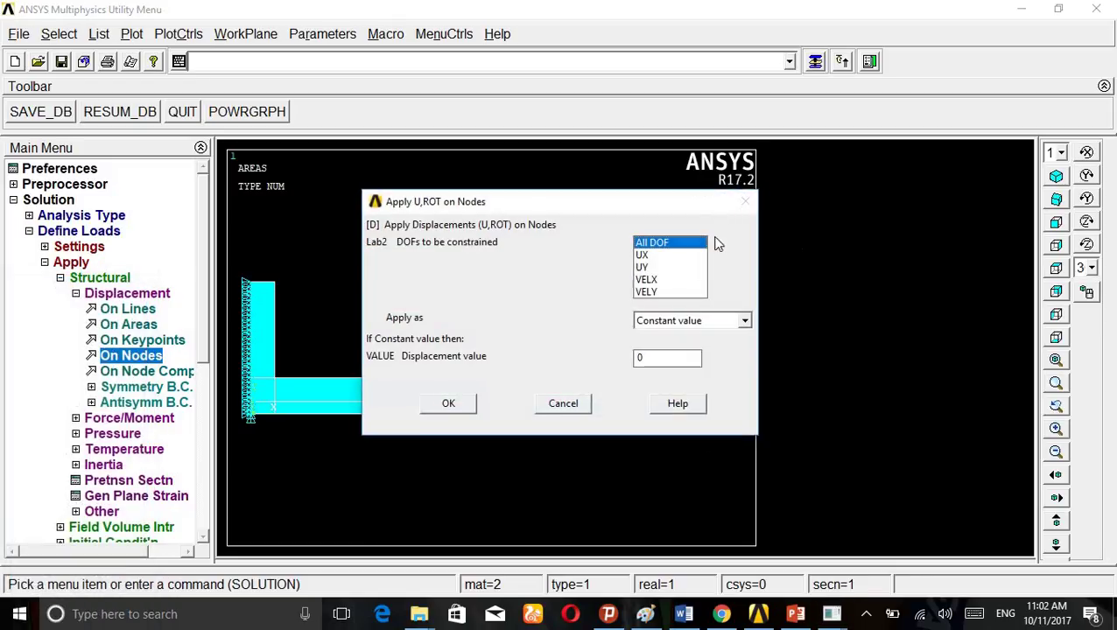
click(669, 266)
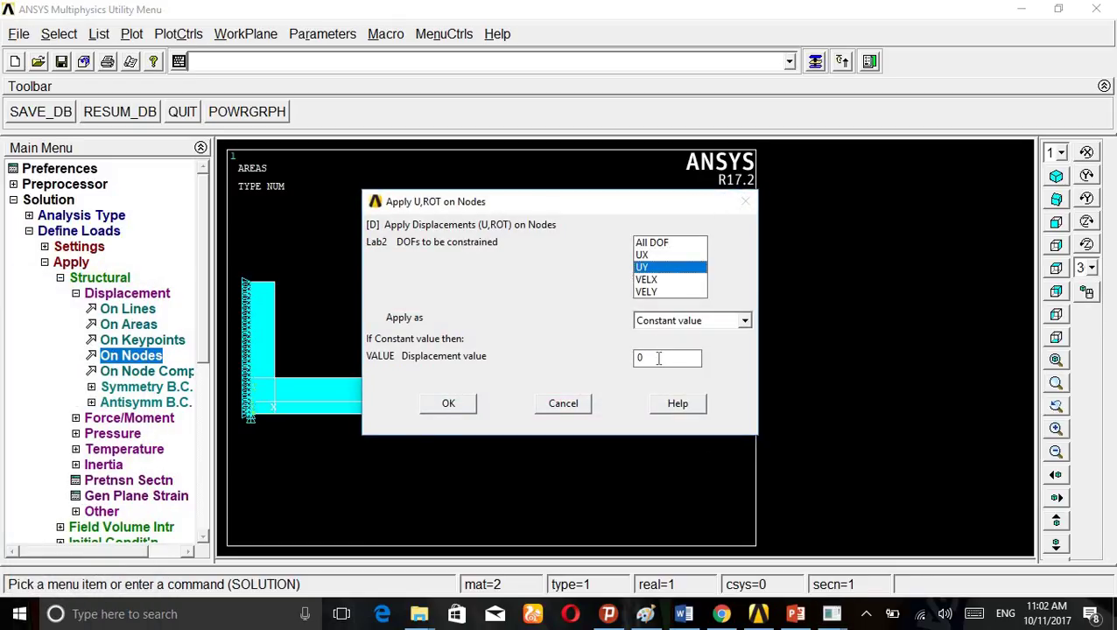
click(696, 361)
click(446, 403)
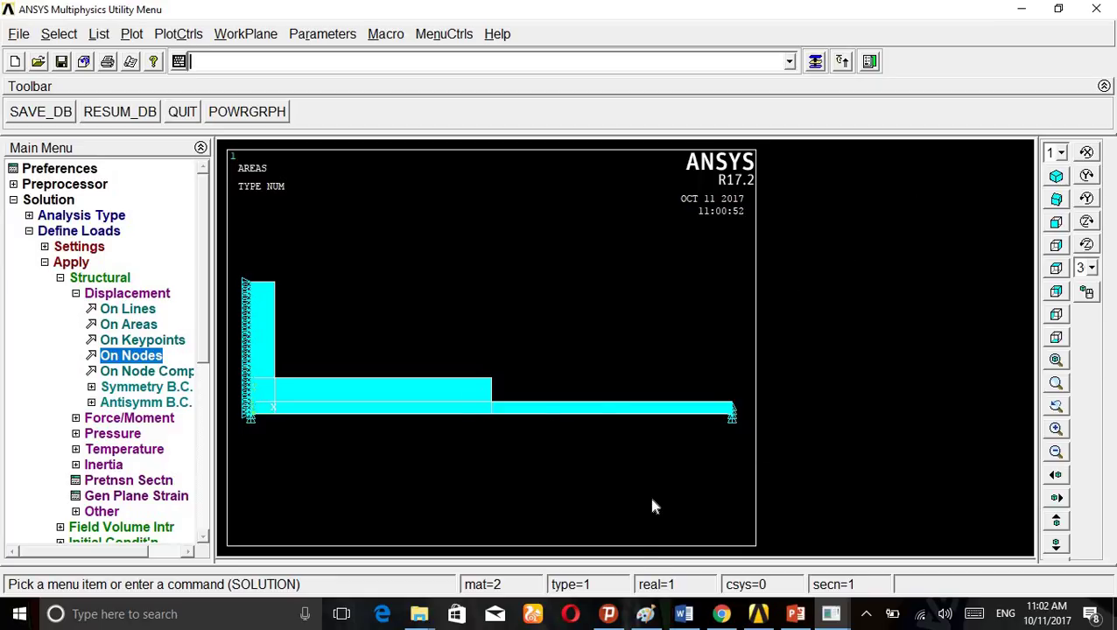
- Paste the ANSYS screenshot into Paint, cut the plot region, and bring Word forward
click(645, 614)
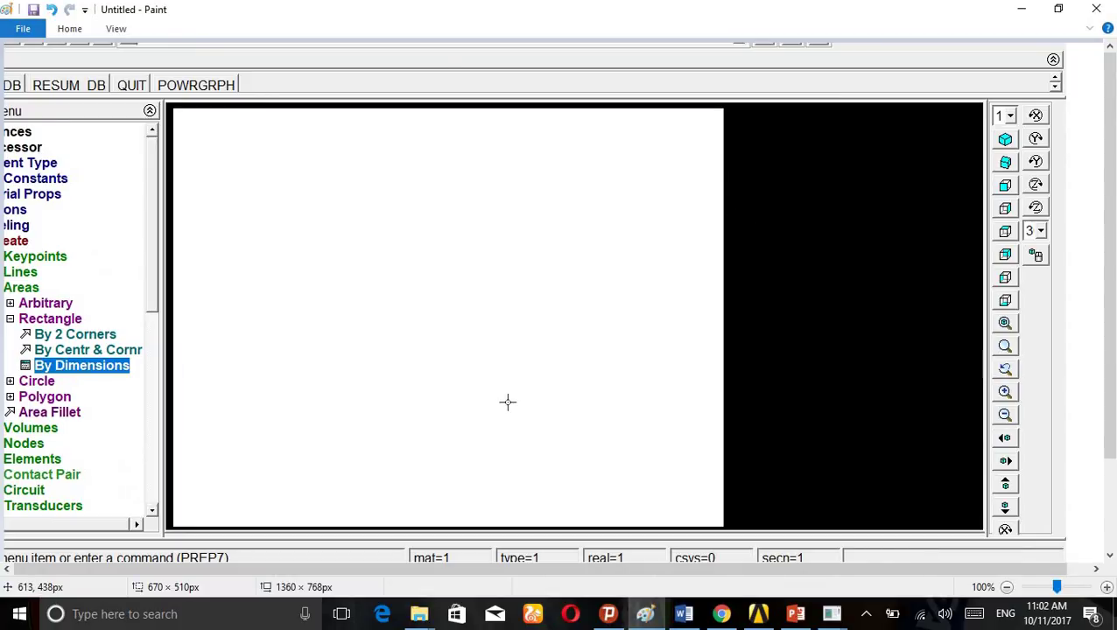
key(ctrl+v)
drag(470, 332, 420, 257)
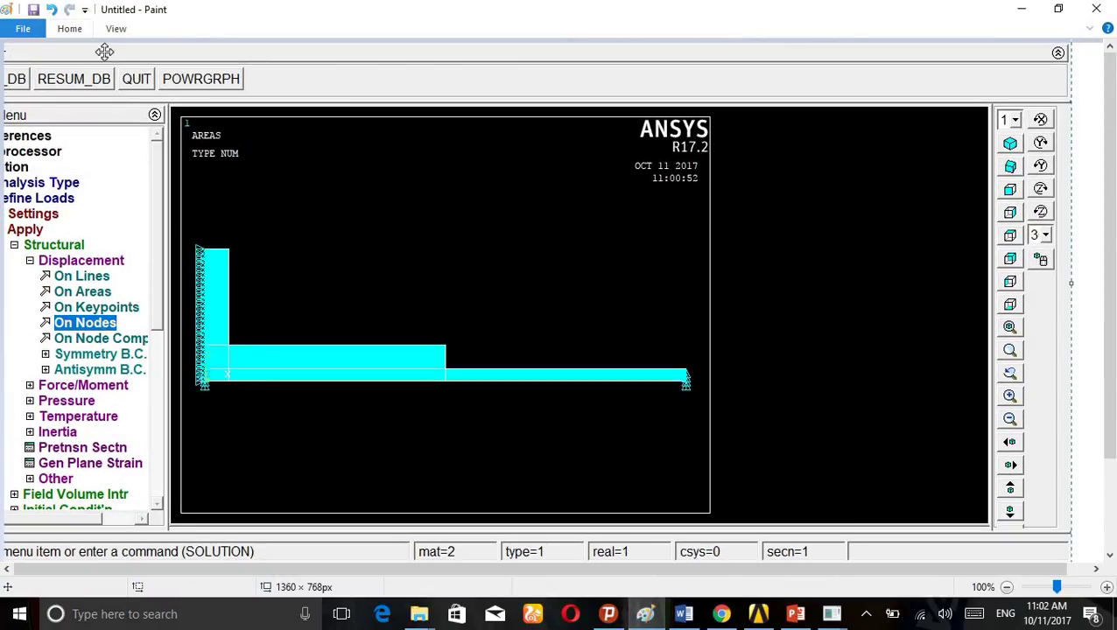
click(72, 29)
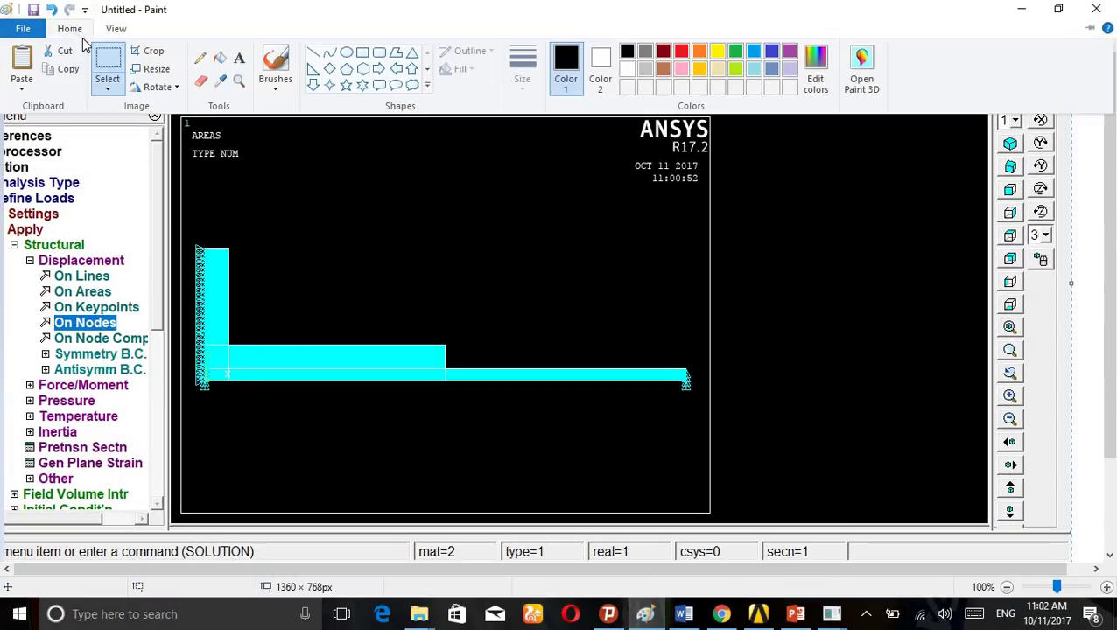
mouse_move(180, 113)
mouse_down()
mouse_move(302, 279)
mouse_move(722, 525)
mouse_up()
key(ctrl+x)
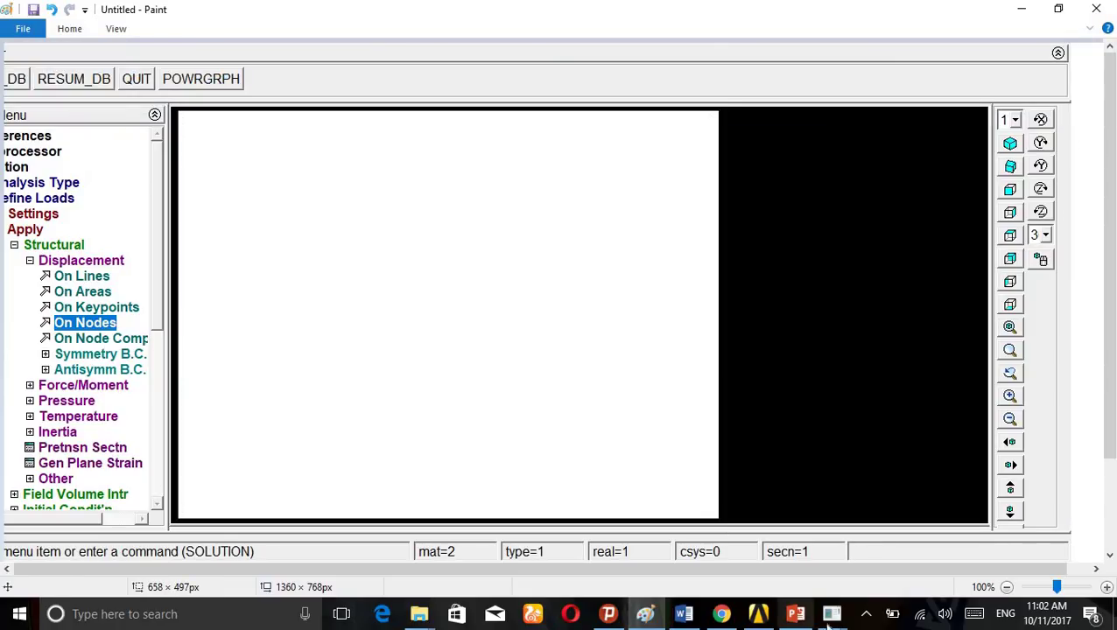
click(684, 613)
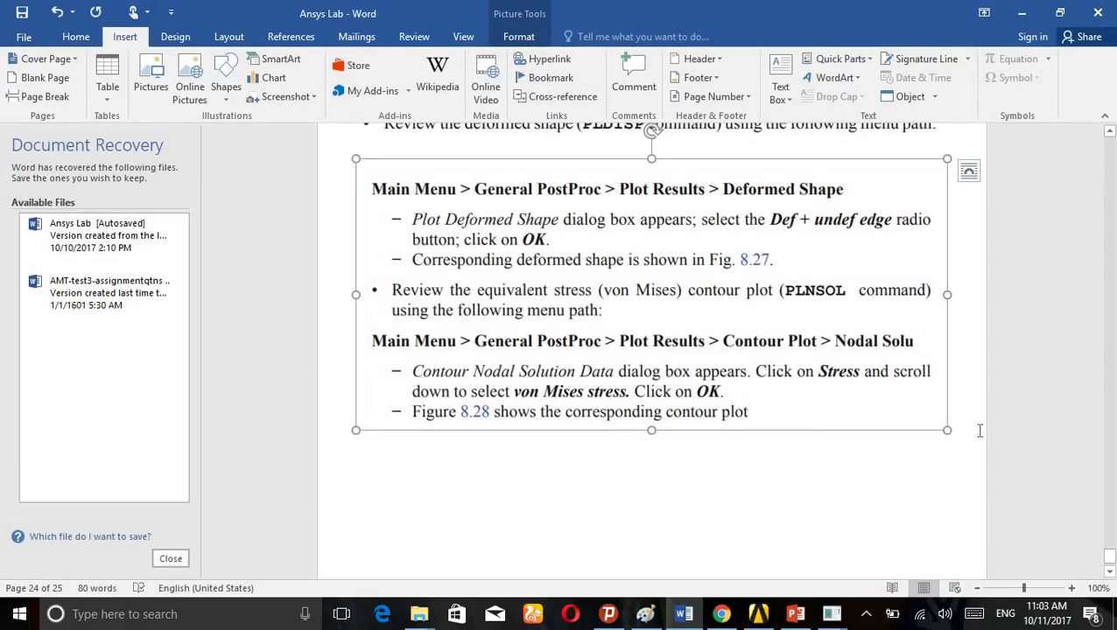
- Paste the cropped ANSYS plot on a new line after the von Mises steps, then switch to ANSYS
click(973, 429)
key(Return)
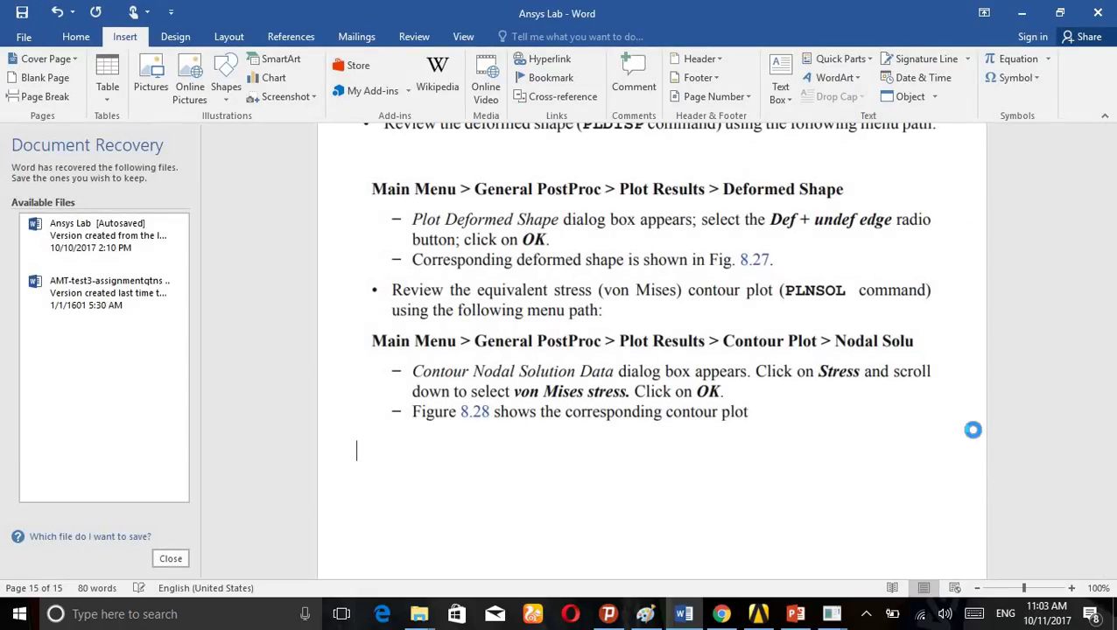
key(ctrl+v)
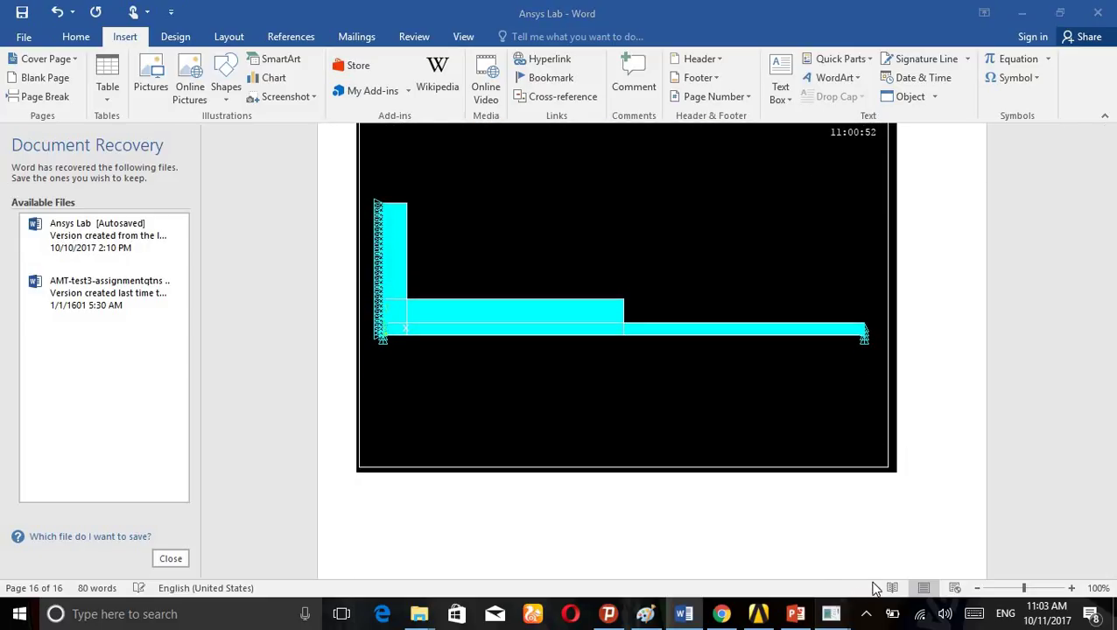
click(858, 523)
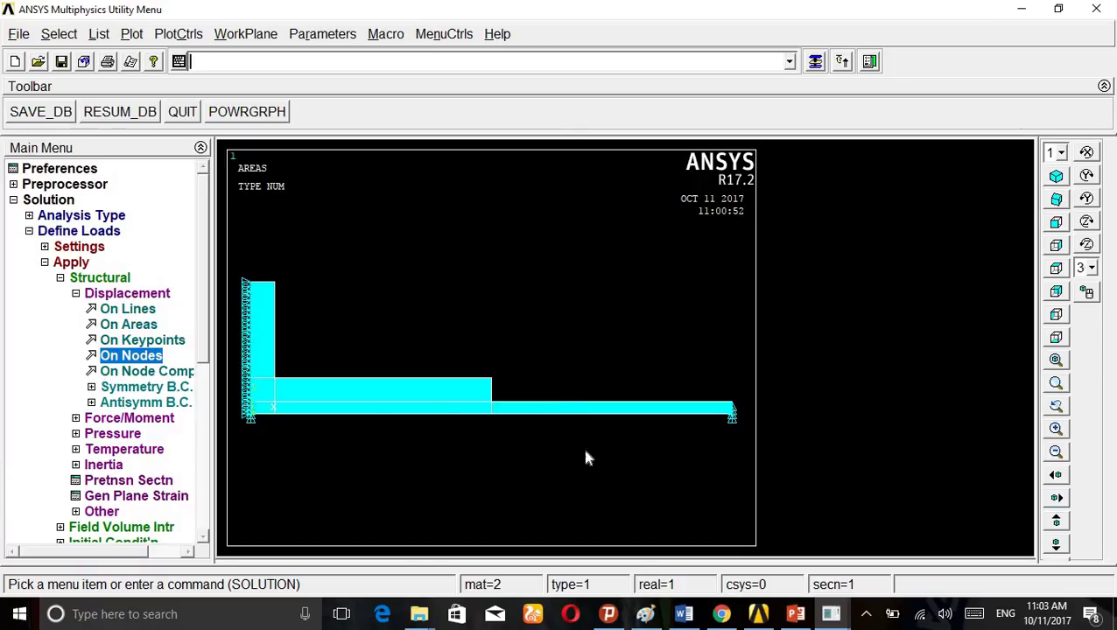
mouse_move(689, 618)
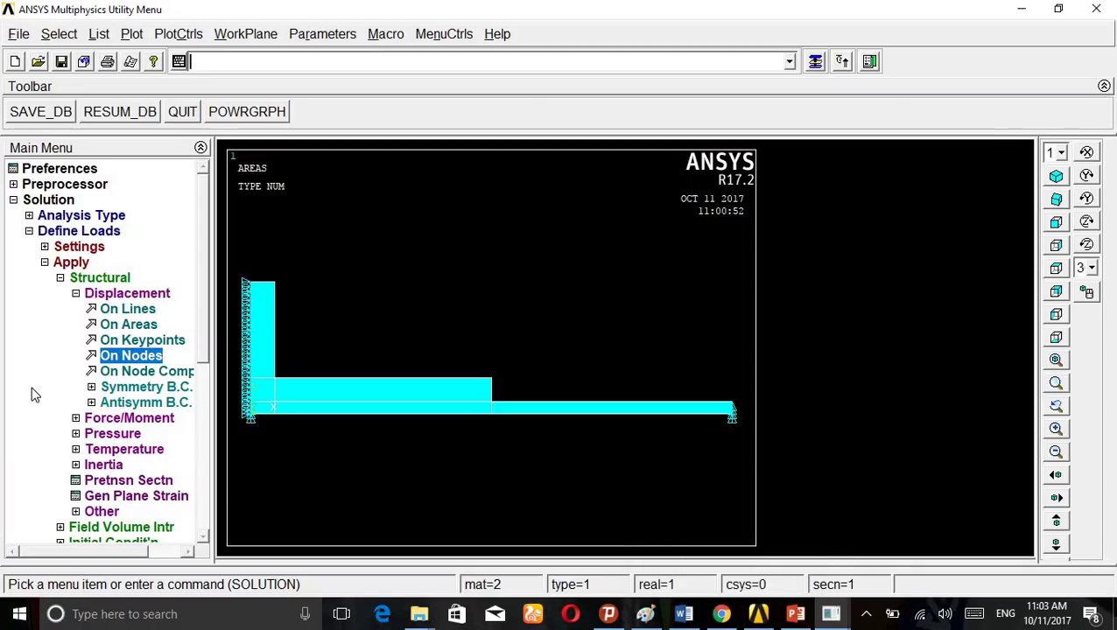
click(684, 614)
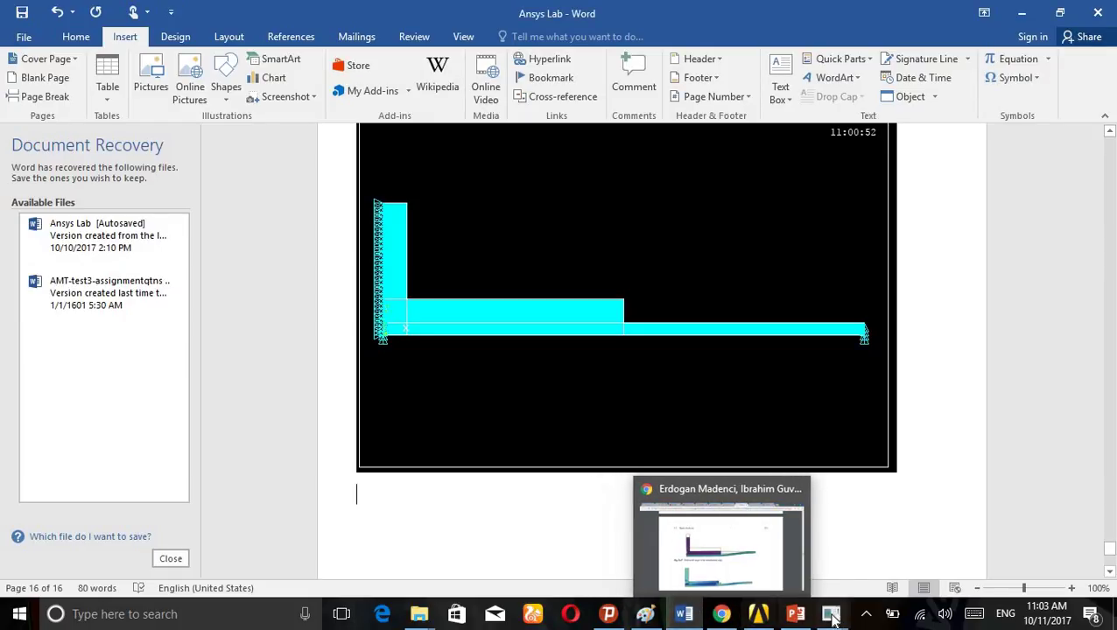
mouse_move(687, 618)
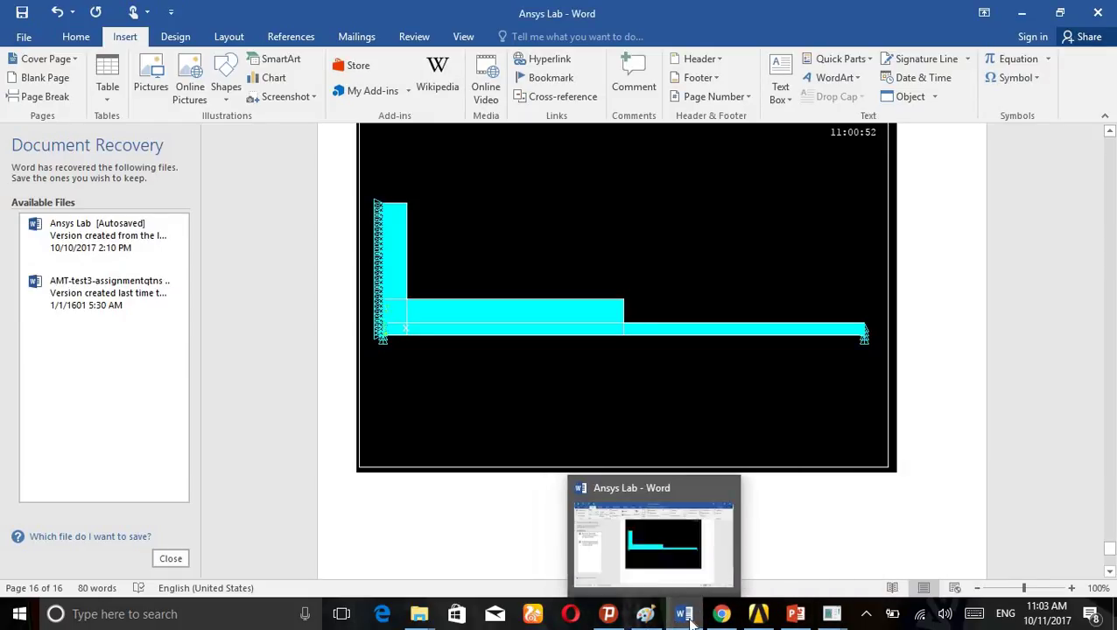
scroll(740, 398, up, 5)
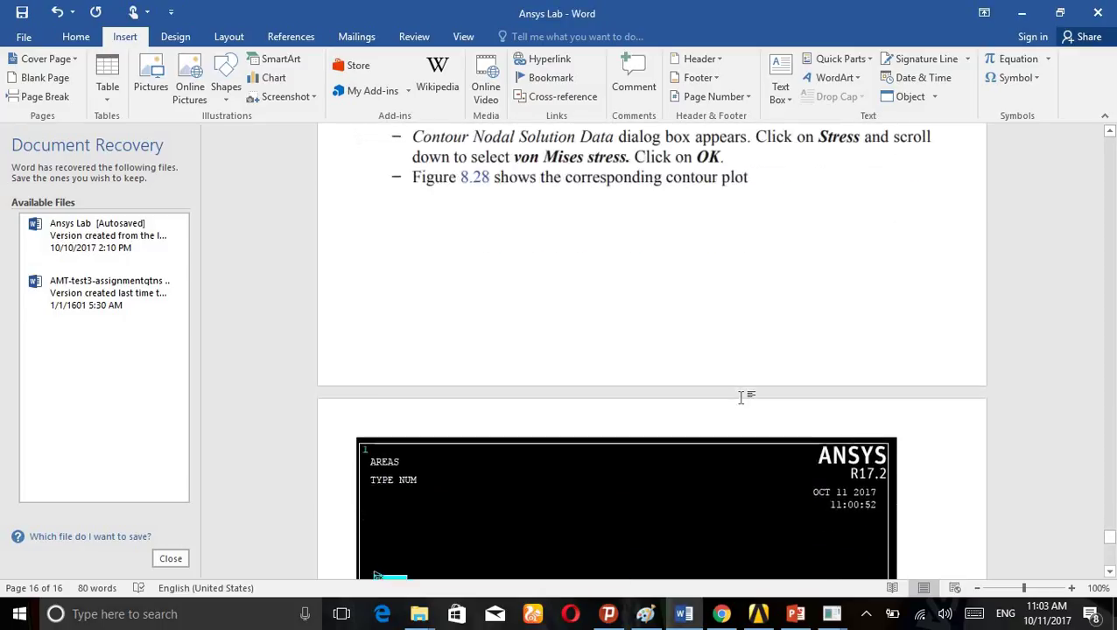
scroll(740, 399, up, 8)
scroll(749, 418, up, 3)
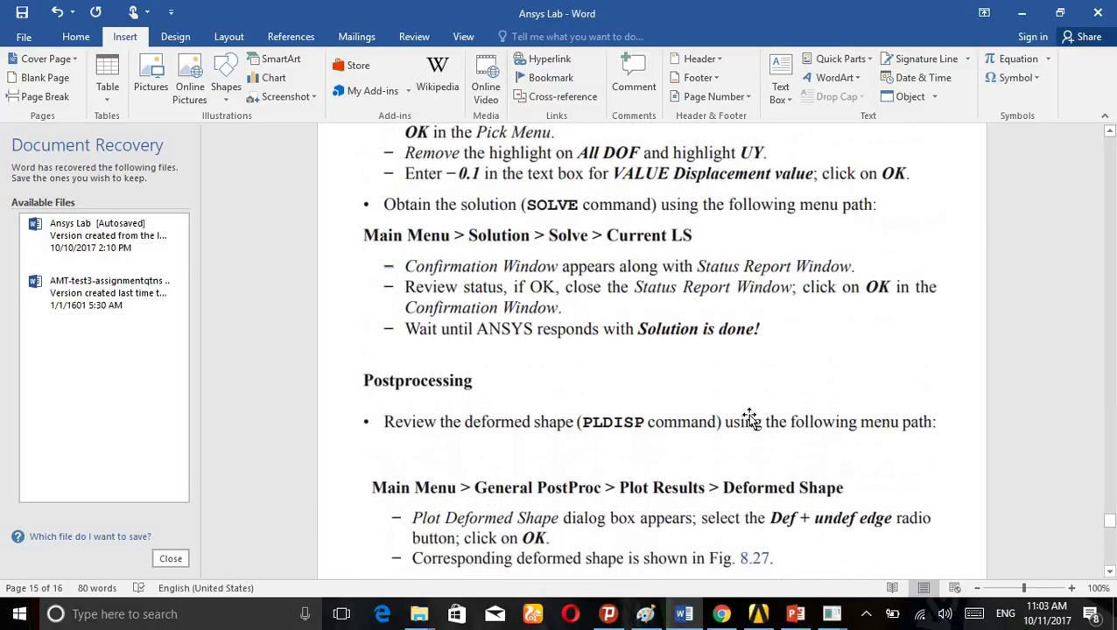
scroll(749, 418, up, 5)
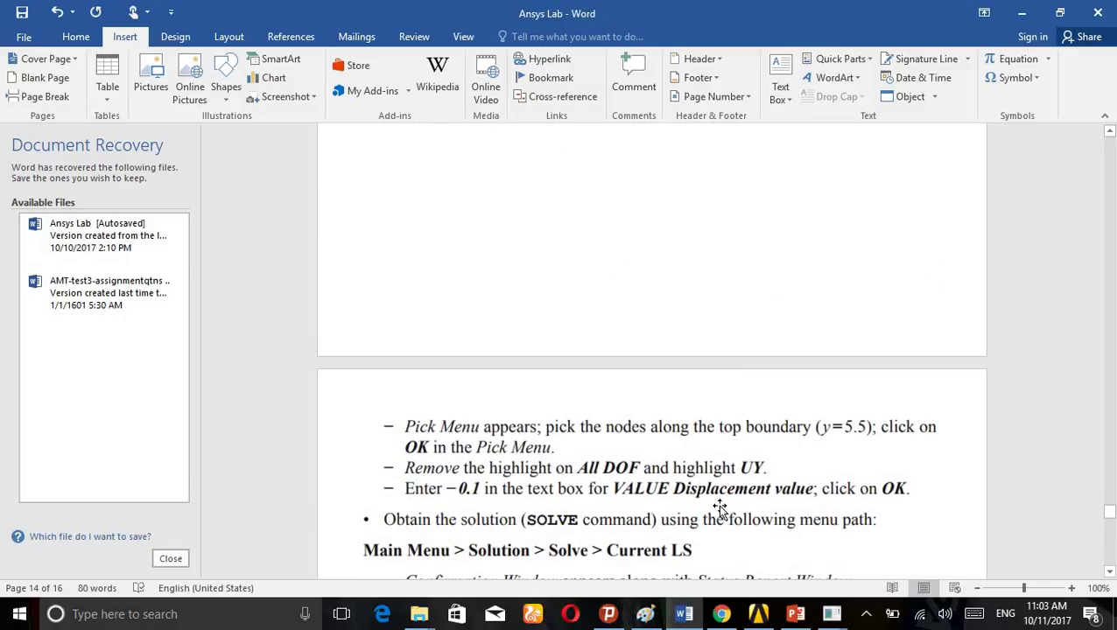
scroll(719, 510, down, 1)
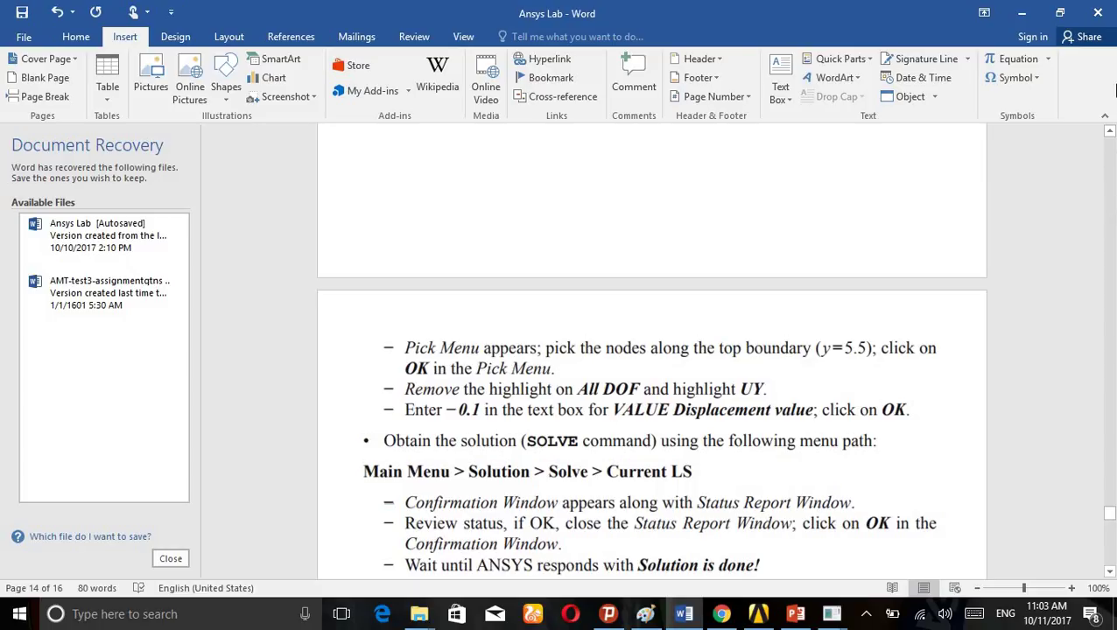
- Back in ANSYS, solve the current load step and close the solution status windows
click(1021, 12)
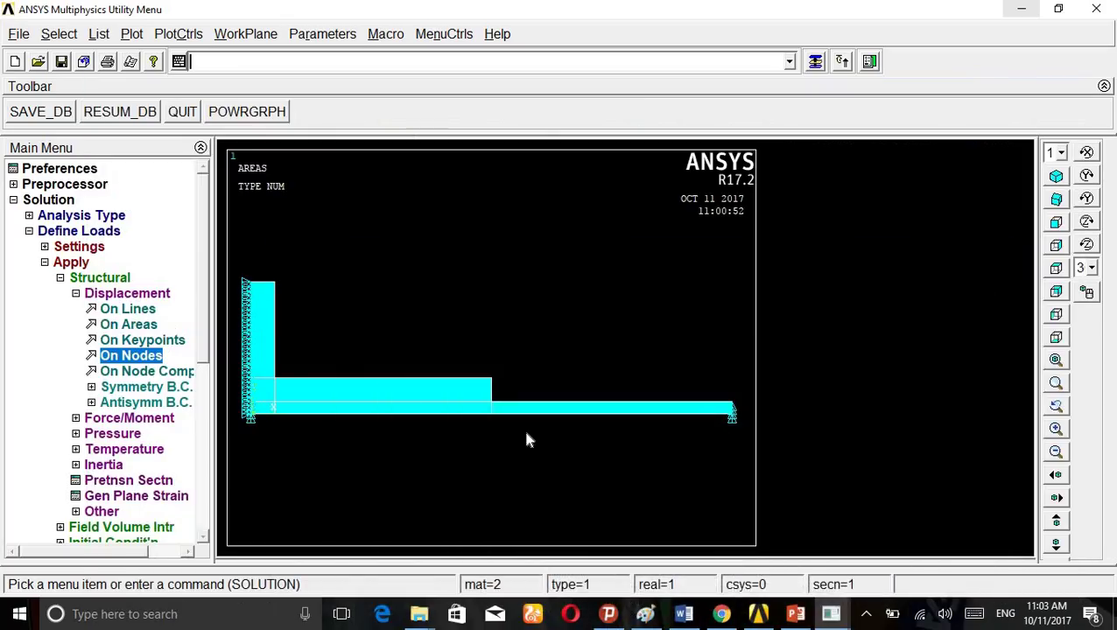
click(60, 277)
click(45, 262)
click(29, 231)
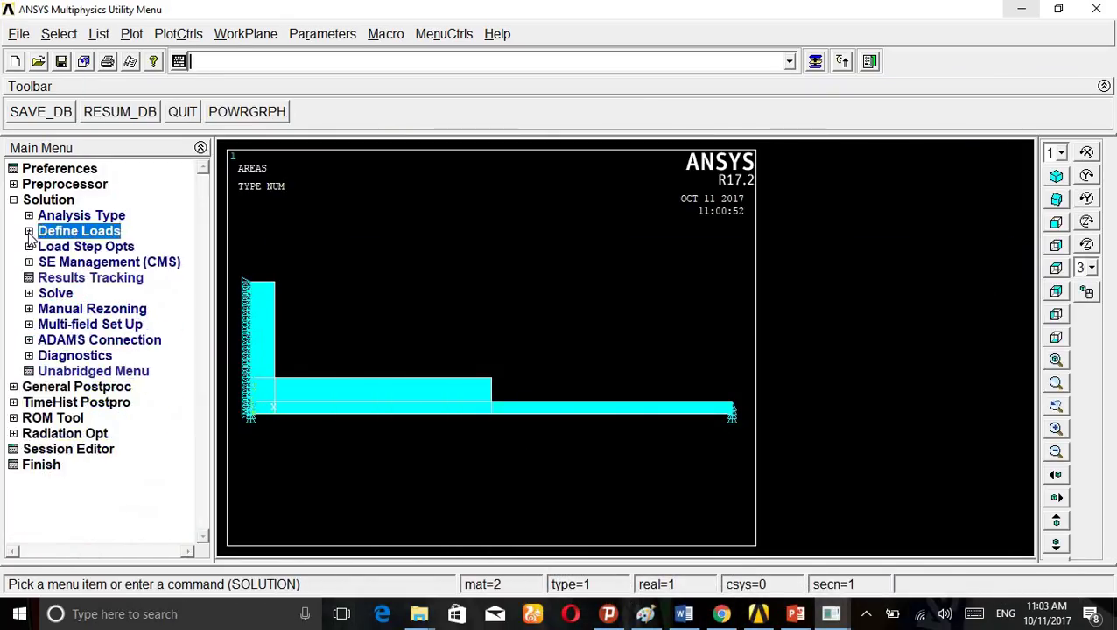
click(55, 295)
click(87, 309)
click(552, 395)
click(235, 117)
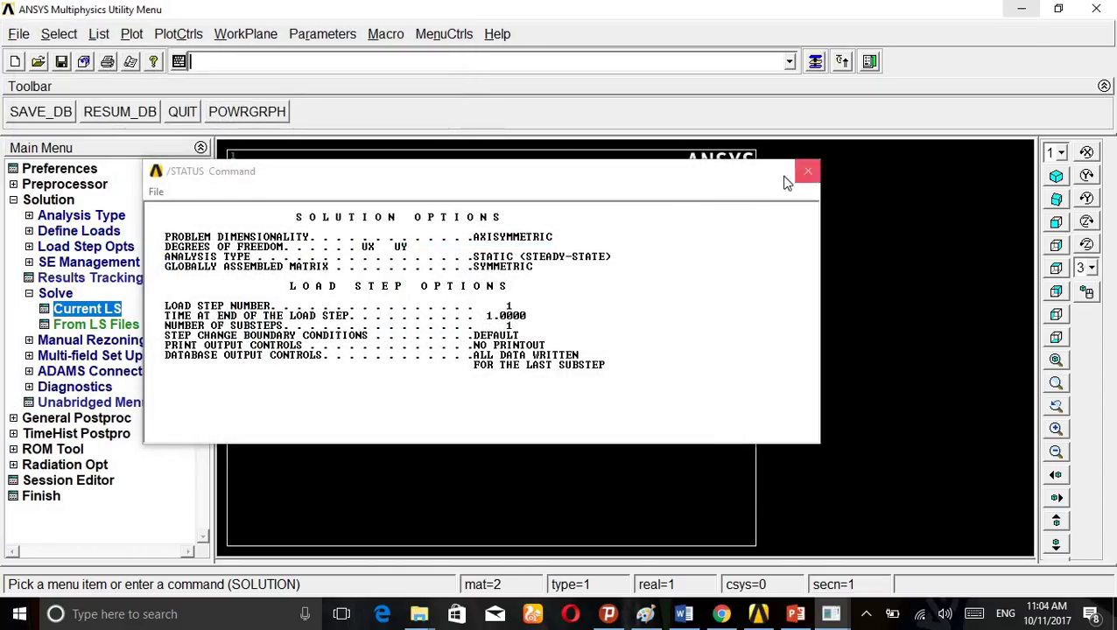
click(807, 171)
- Plot the deformed shape with the undeformed outline, showing DMX 0.100055
click(35, 297)
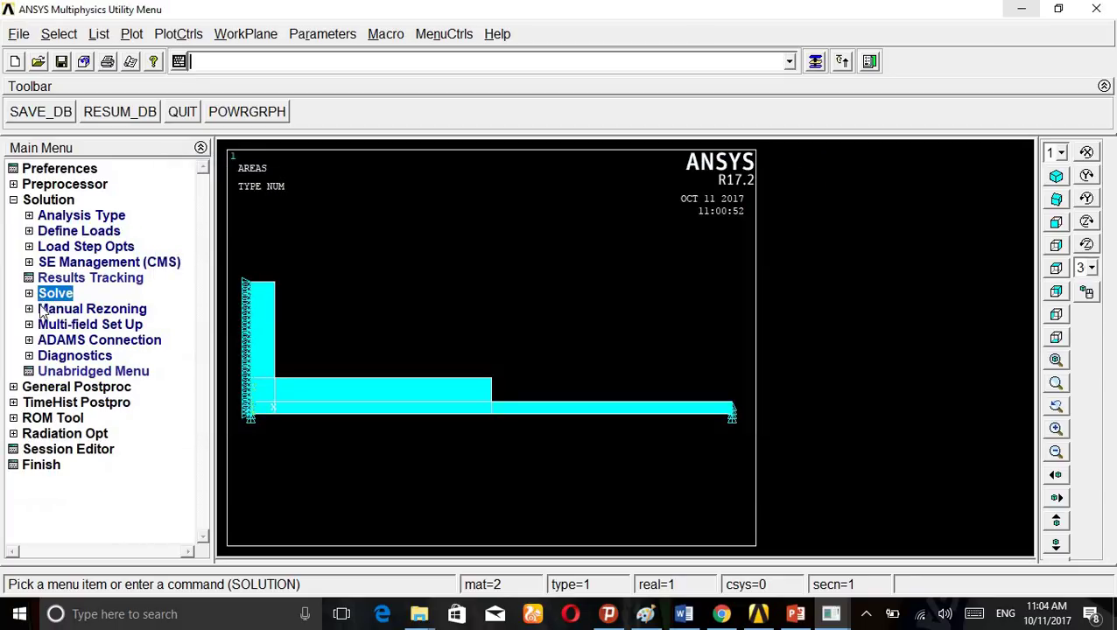
click(35, 200)
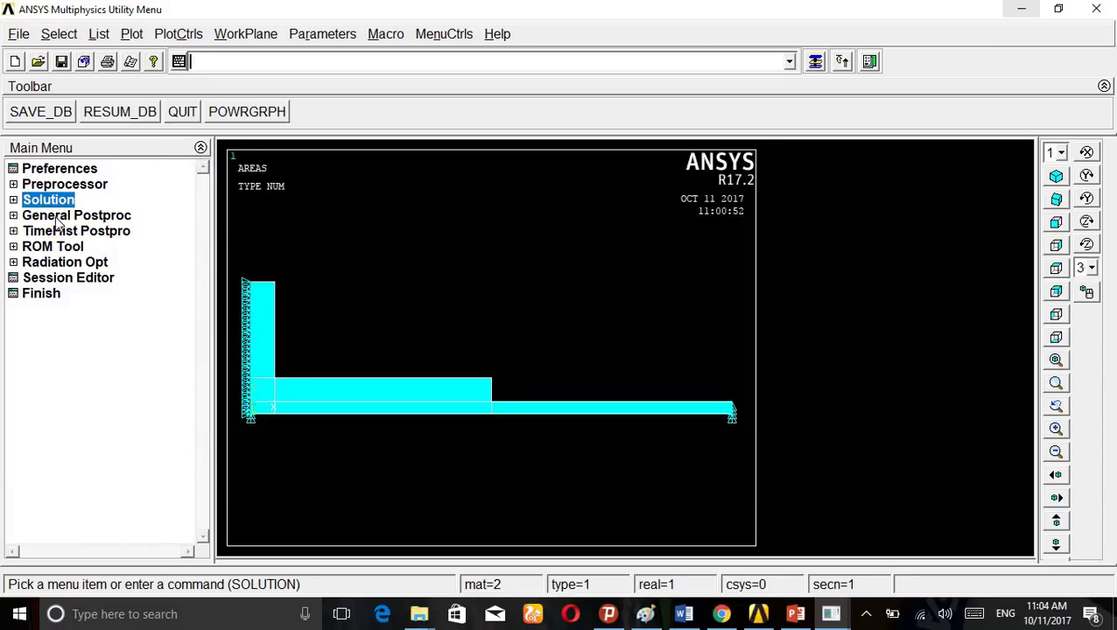
click(61, 215)
click(67, 296)
click(67, 298)
click(77, 310)
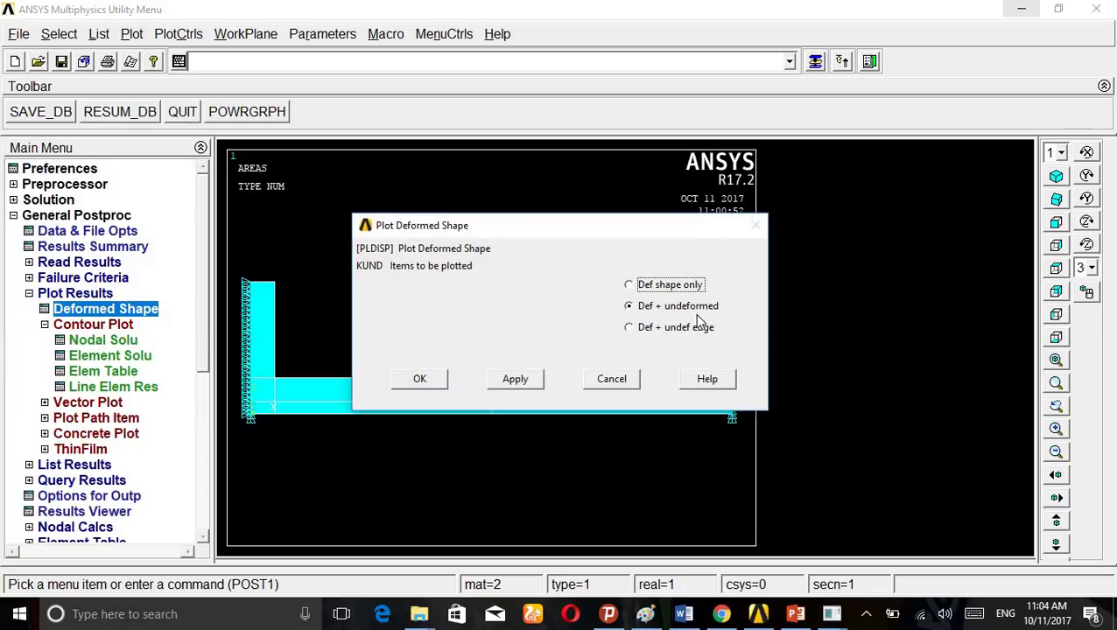
click(523, 381)
click(413, 385)
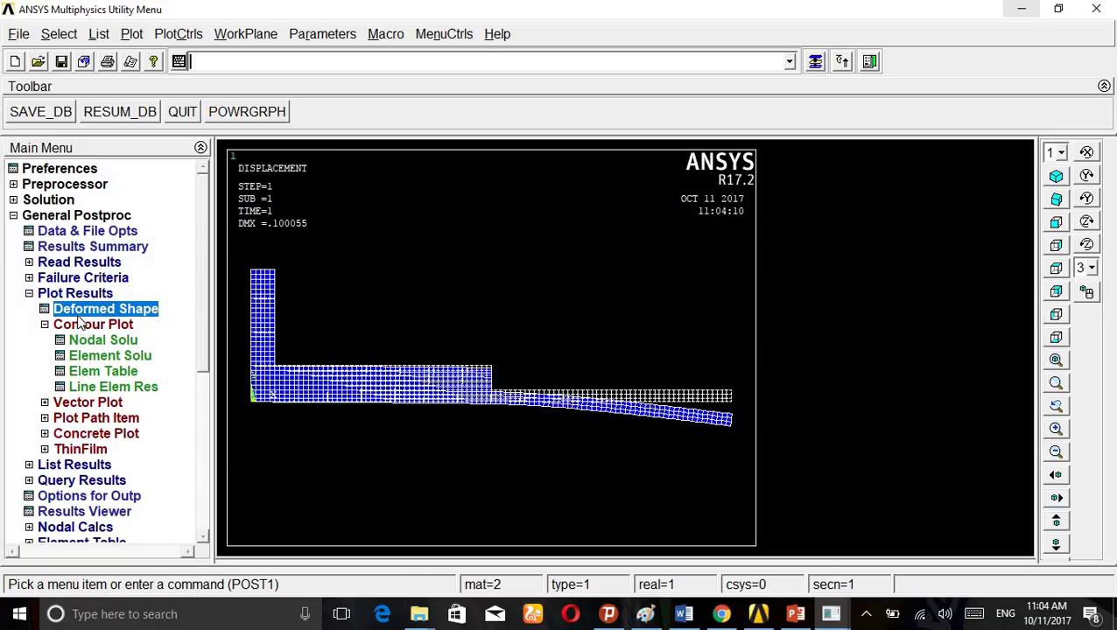
- Delete the existing UY displacement constraints from the nodes at the plate's right end
click(40, 295)
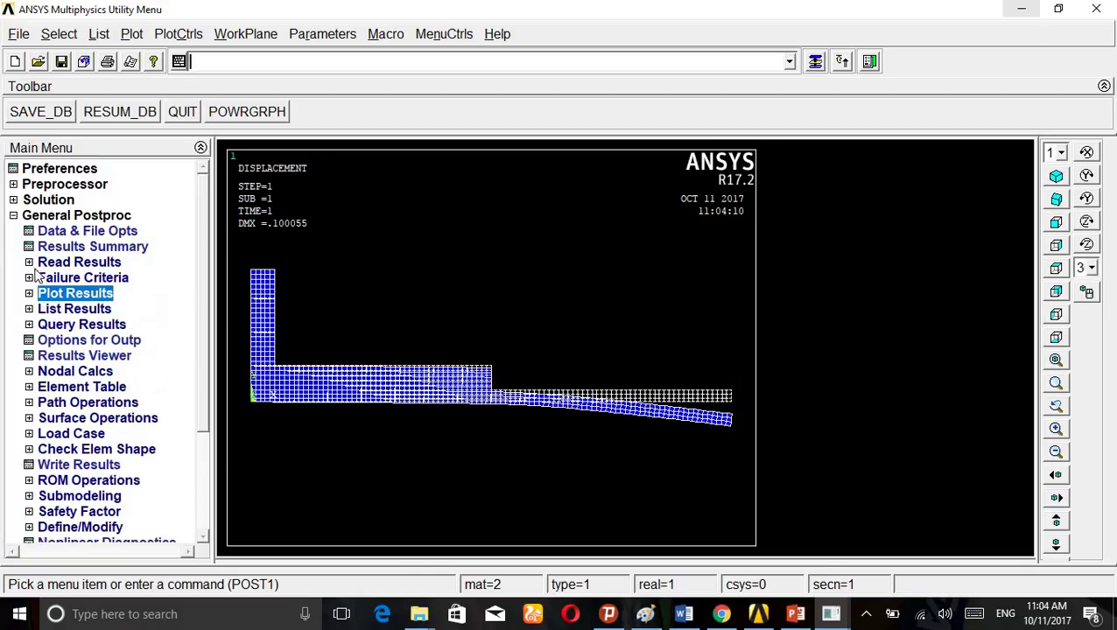
click(26, 219)
click(49, 199)
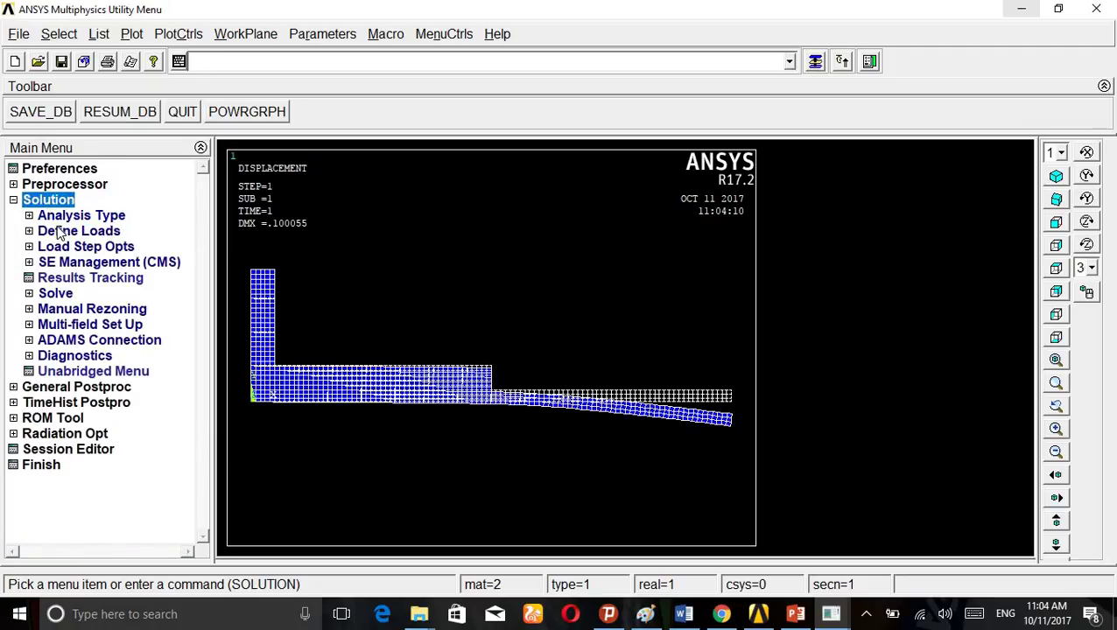
click(65, 232)
click(69, 264)
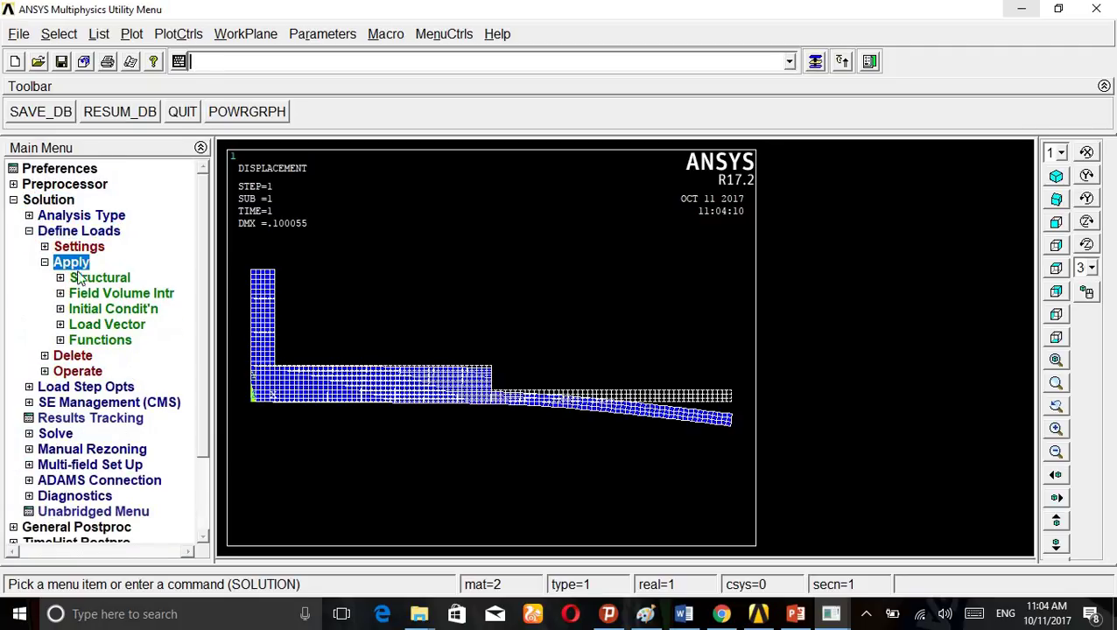
click(107, 311)
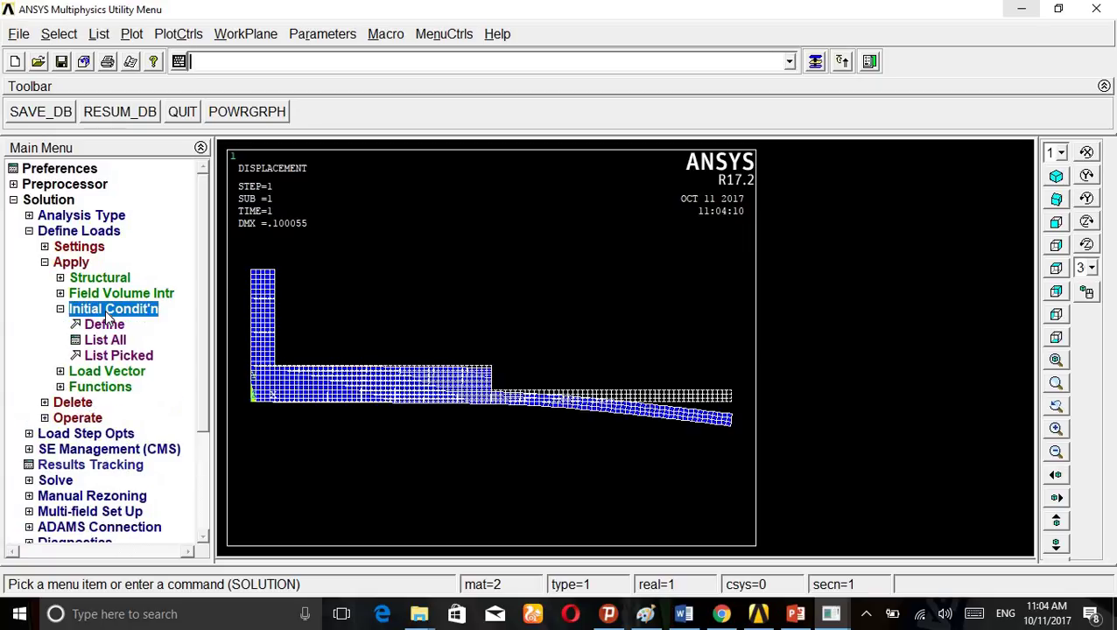
click(107, 310)
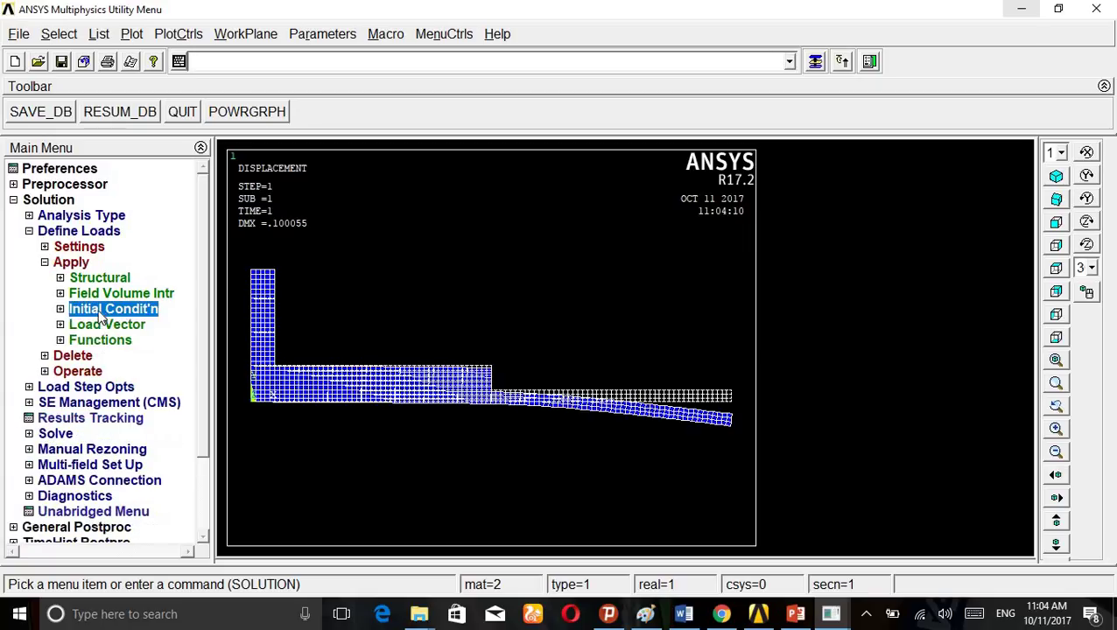
click(72, 356)
click(98, 312)
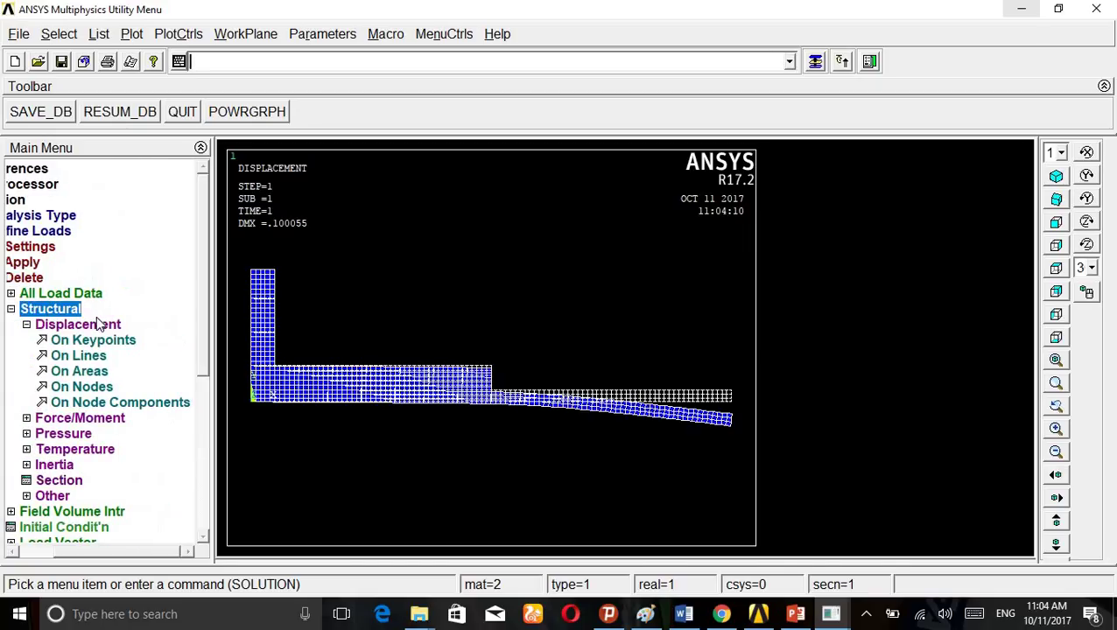
click(82, 387)
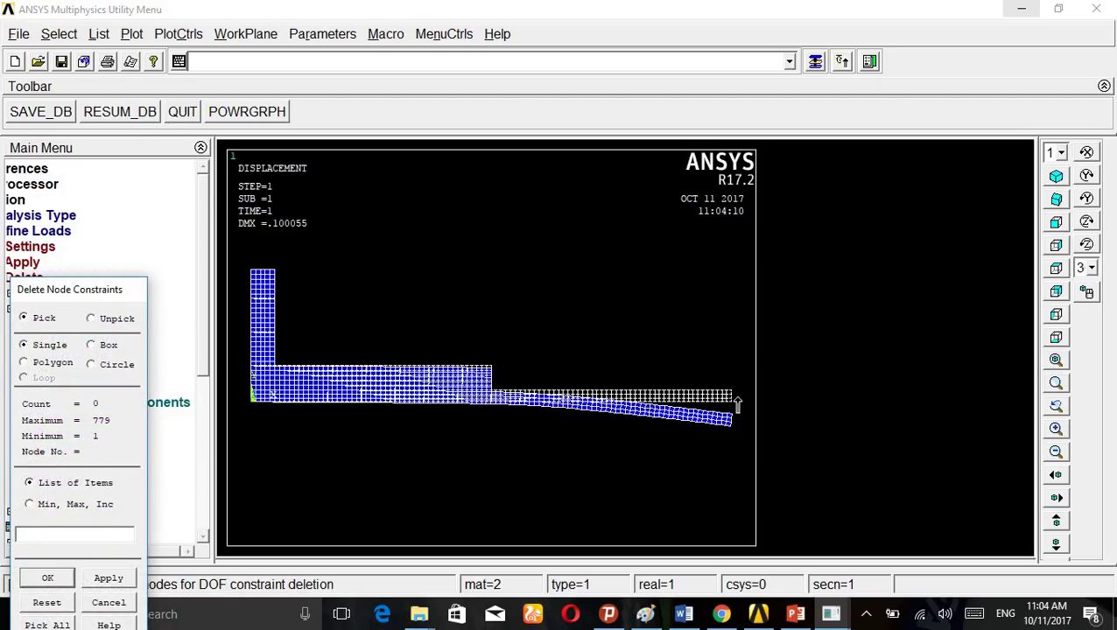
drag(734, 424, 733, 425)
click(91, 345)
drag(727, 412, 725, 449)
click(47, 578)
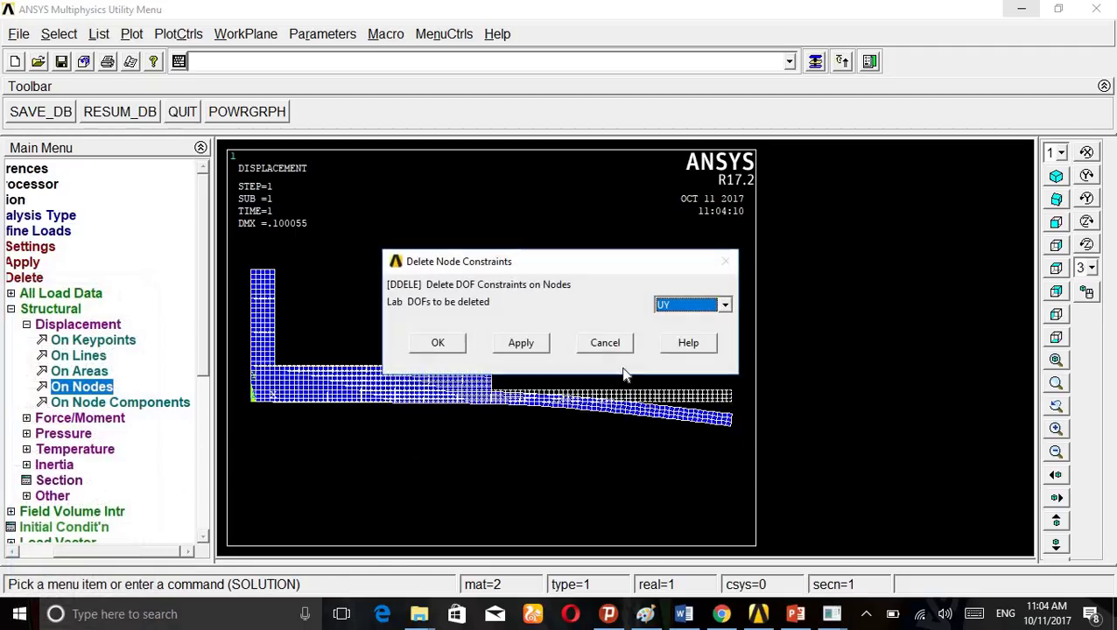
click(522, 344)
click(70, 580)
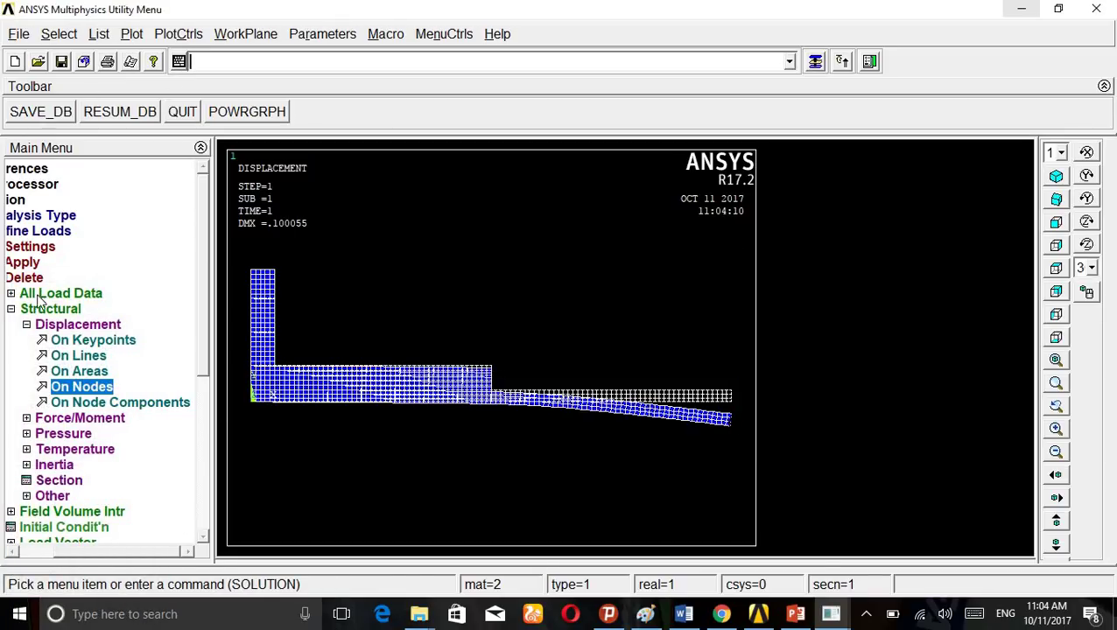
- Apply a UY displacement of 0.1 to the four nodes at the plate's right tip
click(10, 309)
click(44, 277)
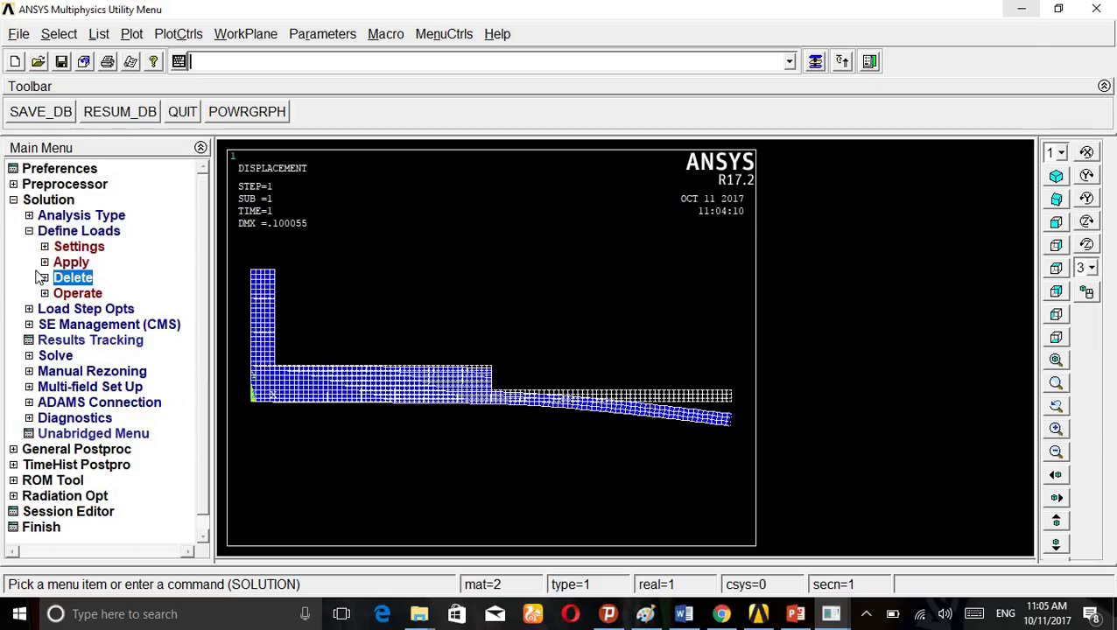
click(29, 232)
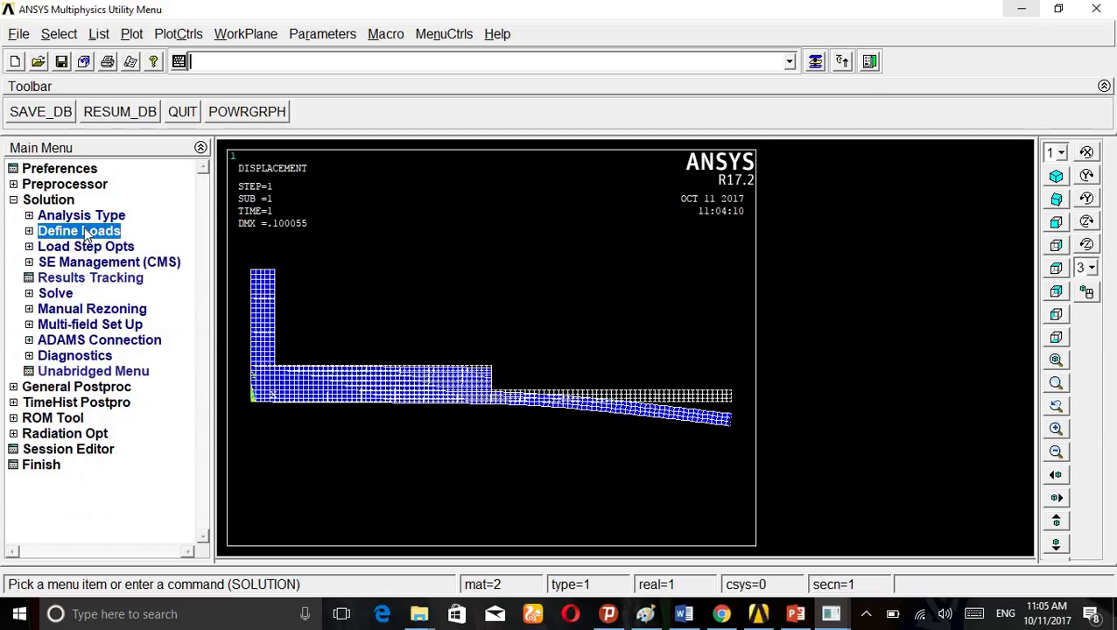
double_click(84, 234)
double_click(72, 263)
double_click(88, 277)
click(110, 358)
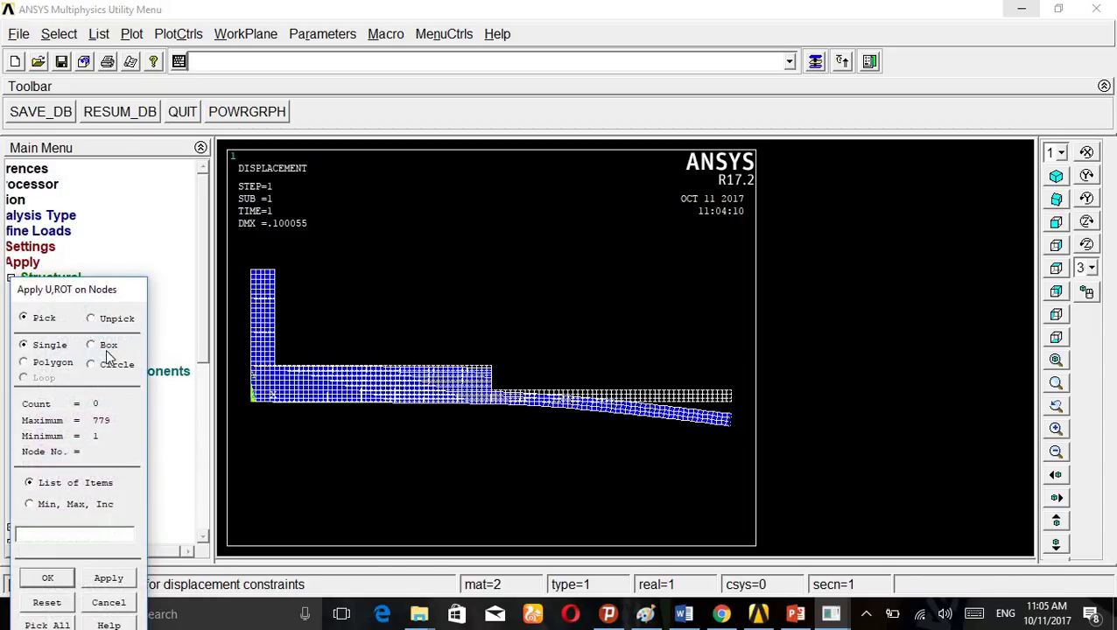
click(728, 420)
drag(720, 404, 741, 446)
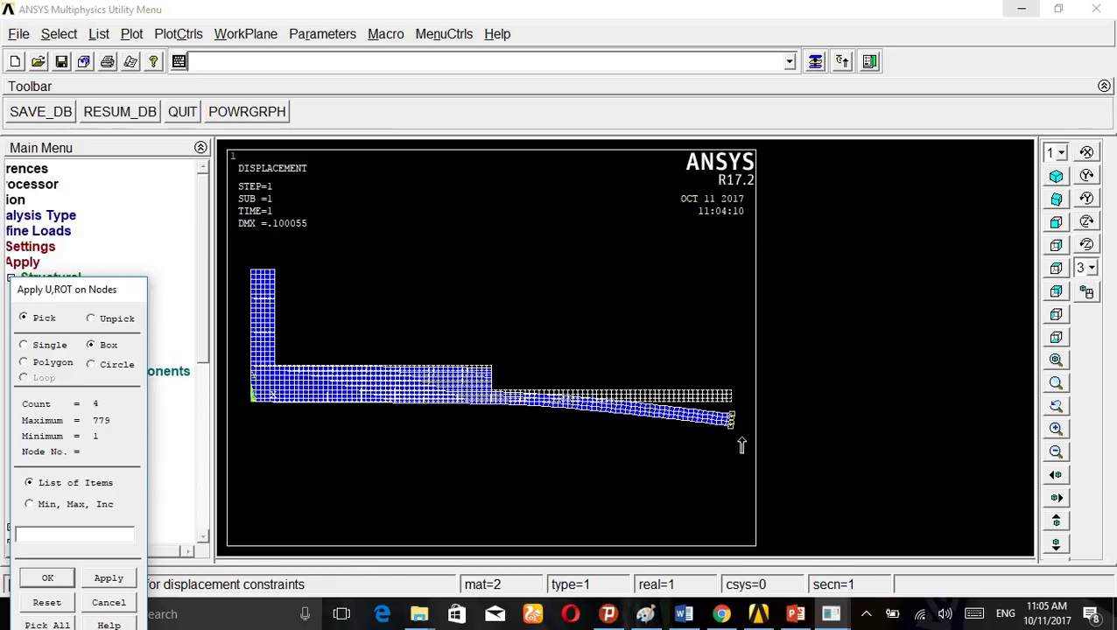
click(109, 580)
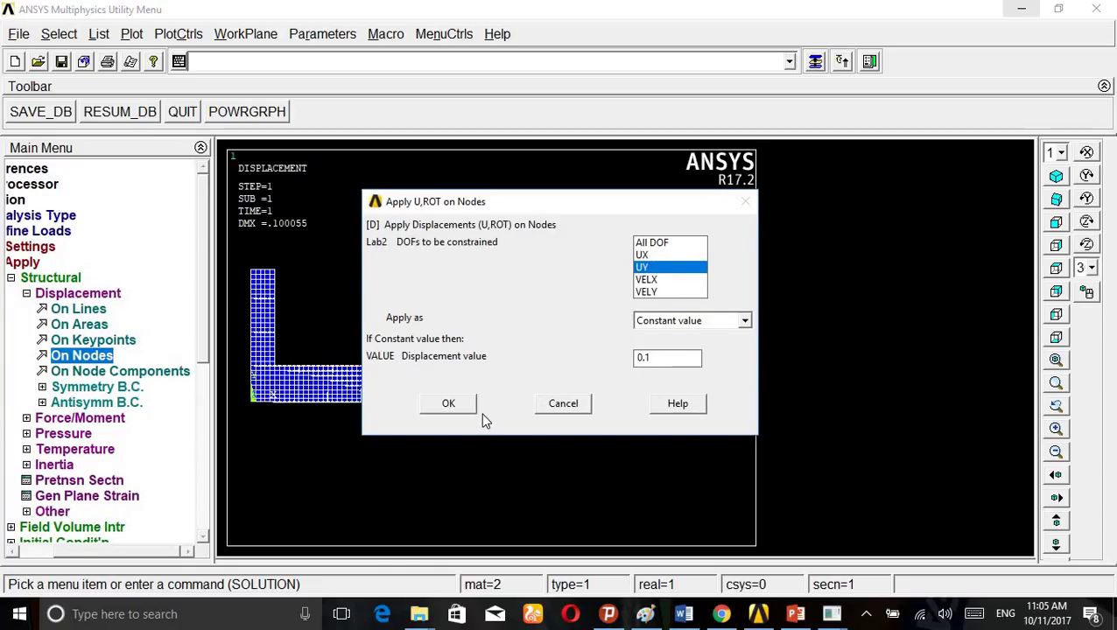
click(454, 405)
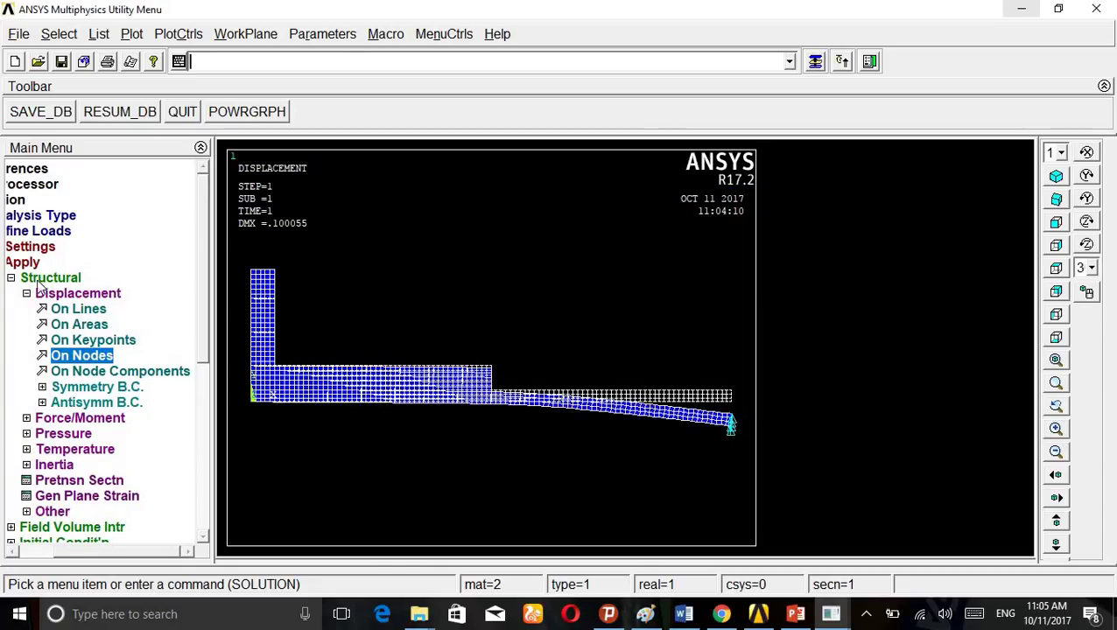
click(38, 278)
- Solve the current load step with the new tip displacement
click(29, 231)
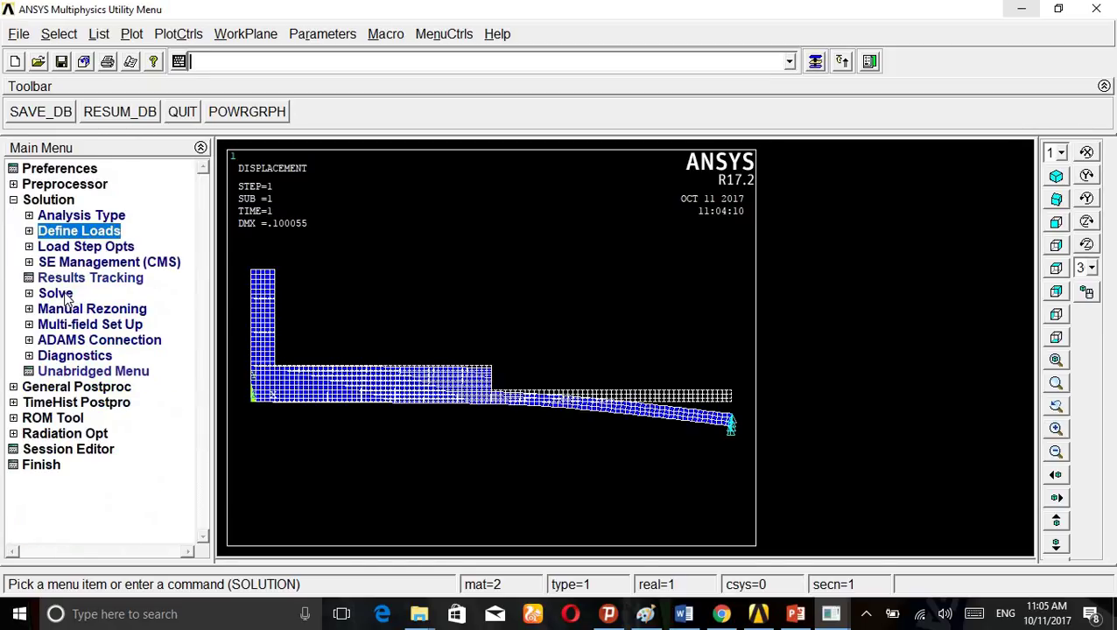
click(57, 294)
click(87, 309)
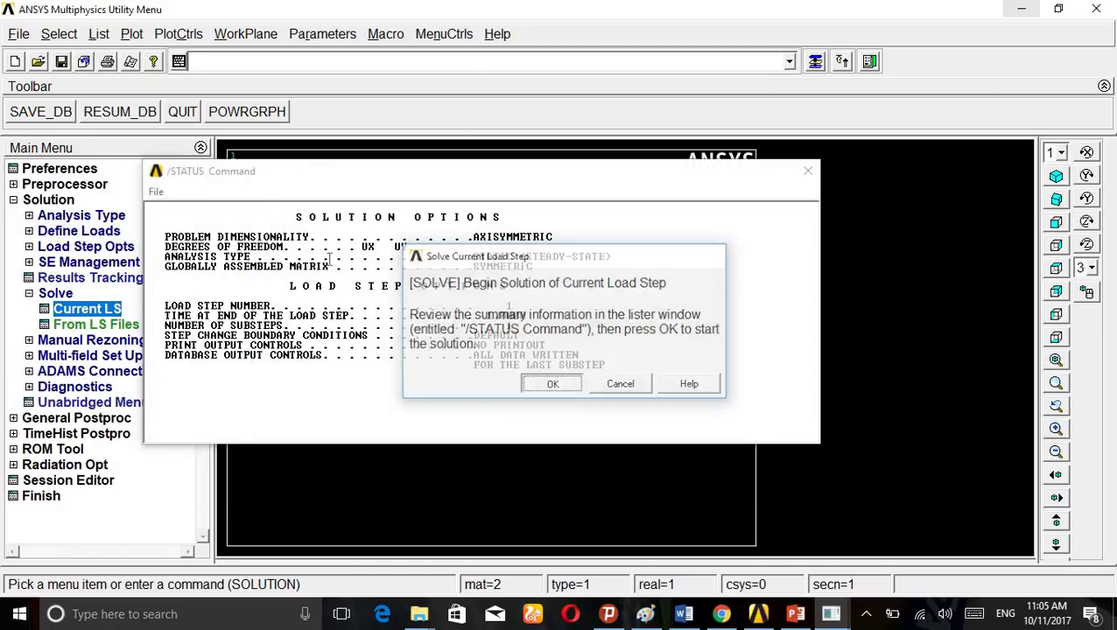
click(549, 386)
click(246, 121)
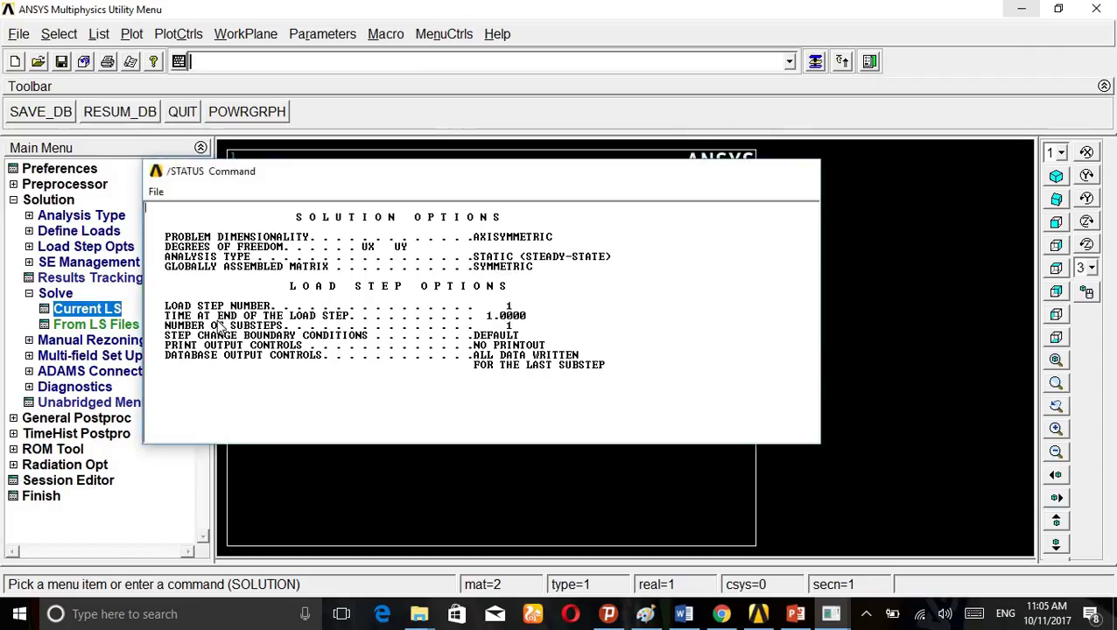
- Plot the deformed plus undeformed shape, showing the right end bent upward
click(14, 200)
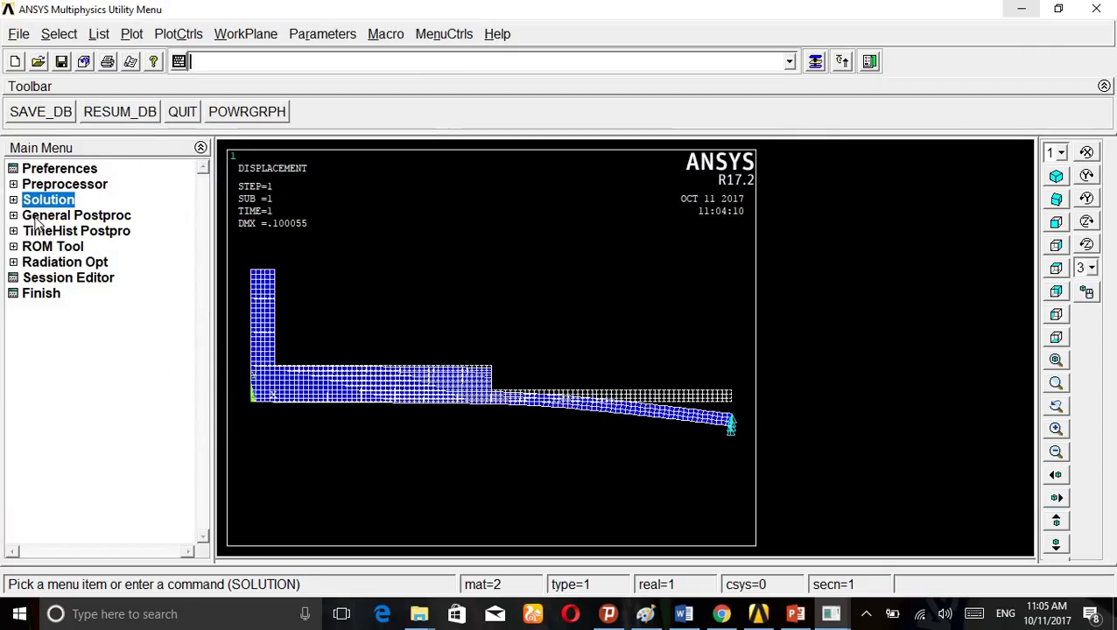
click(77, 215)
click(77, 294)
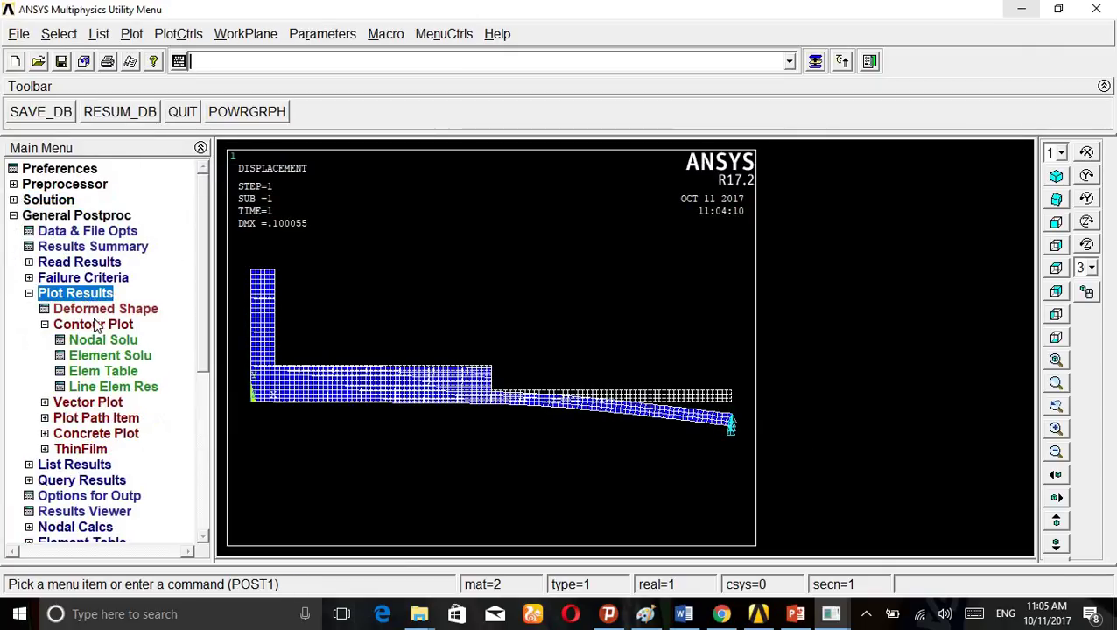
click(98, 339)
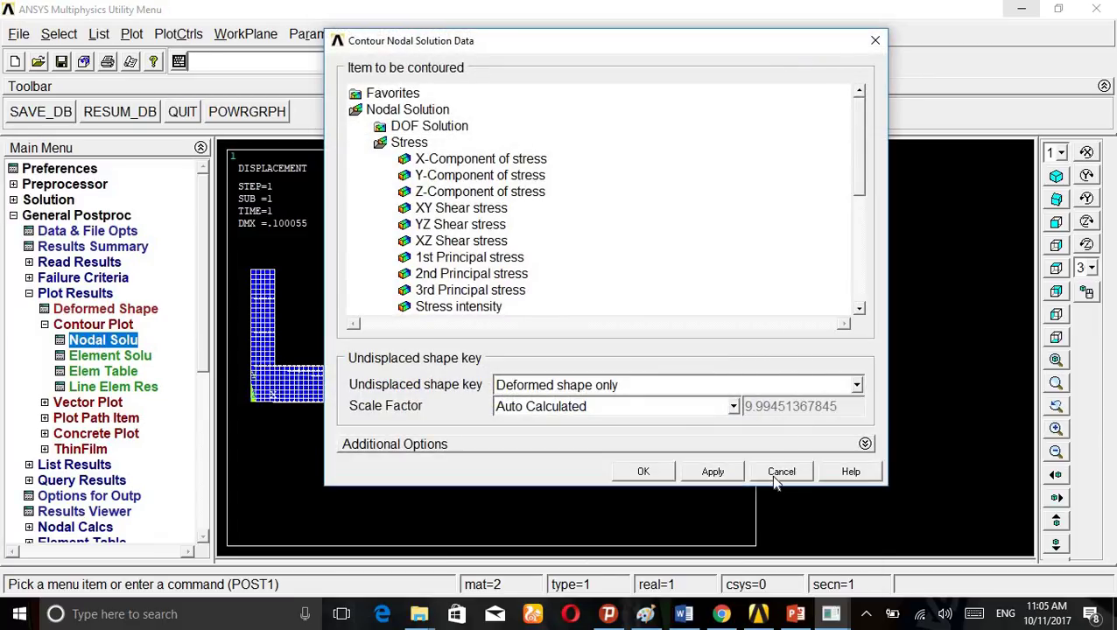
click(774, 480)
click(78, 309)
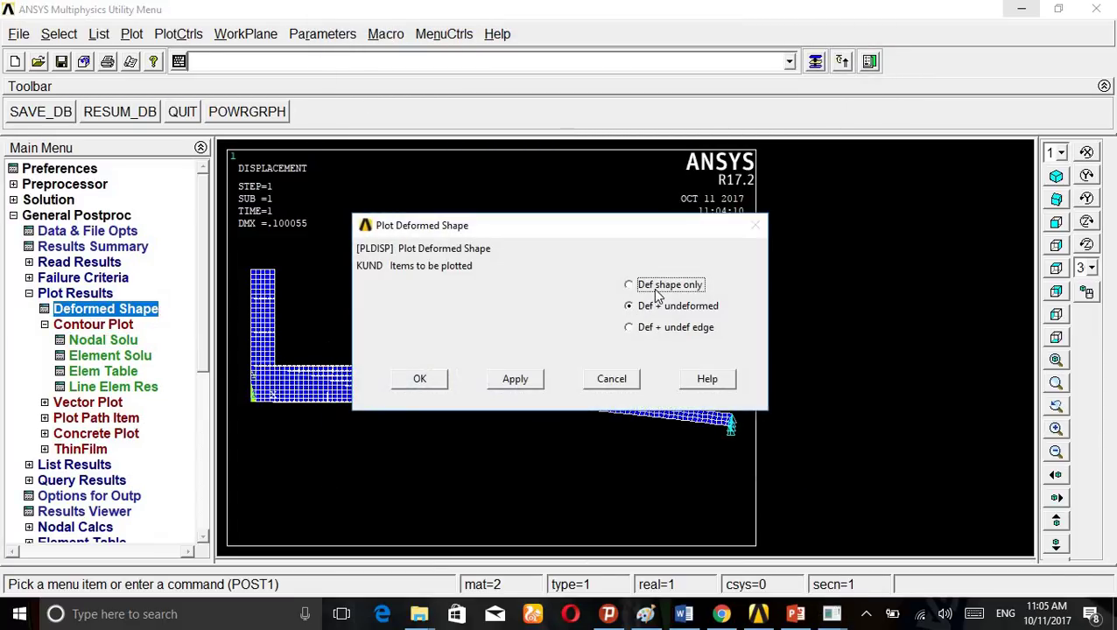
click(521, 379)
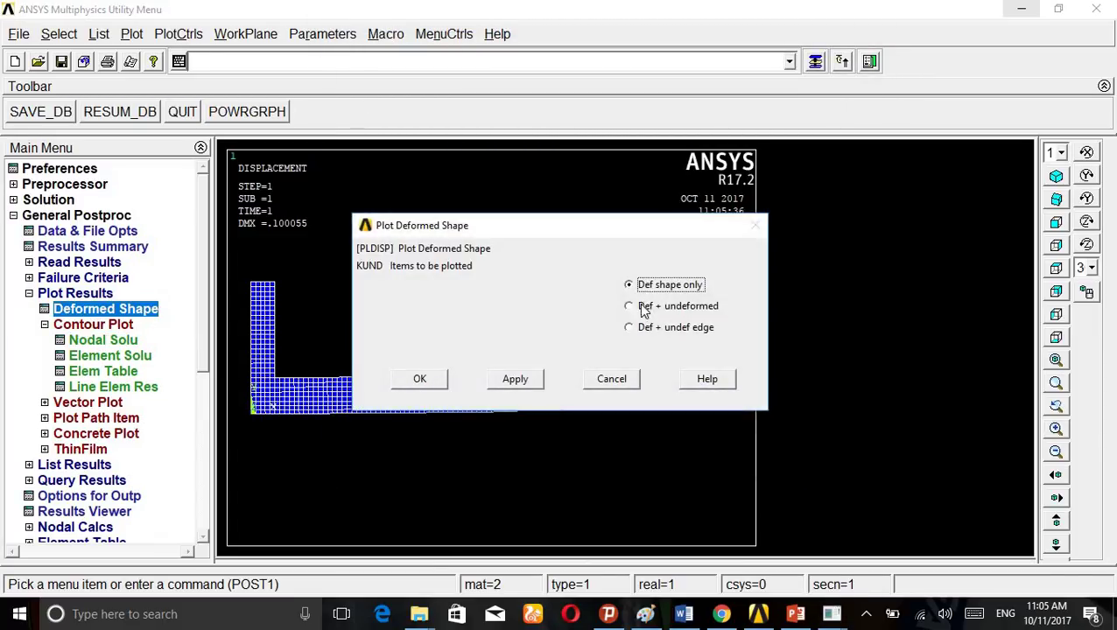
click(643, 307)
click(539, 379)
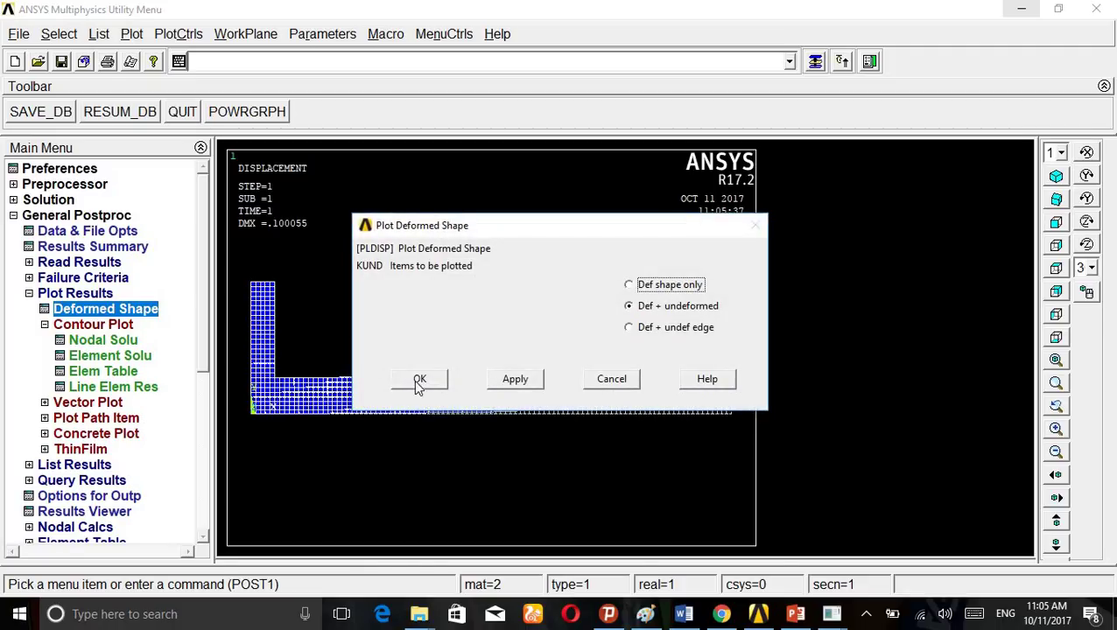
click(418, 382)
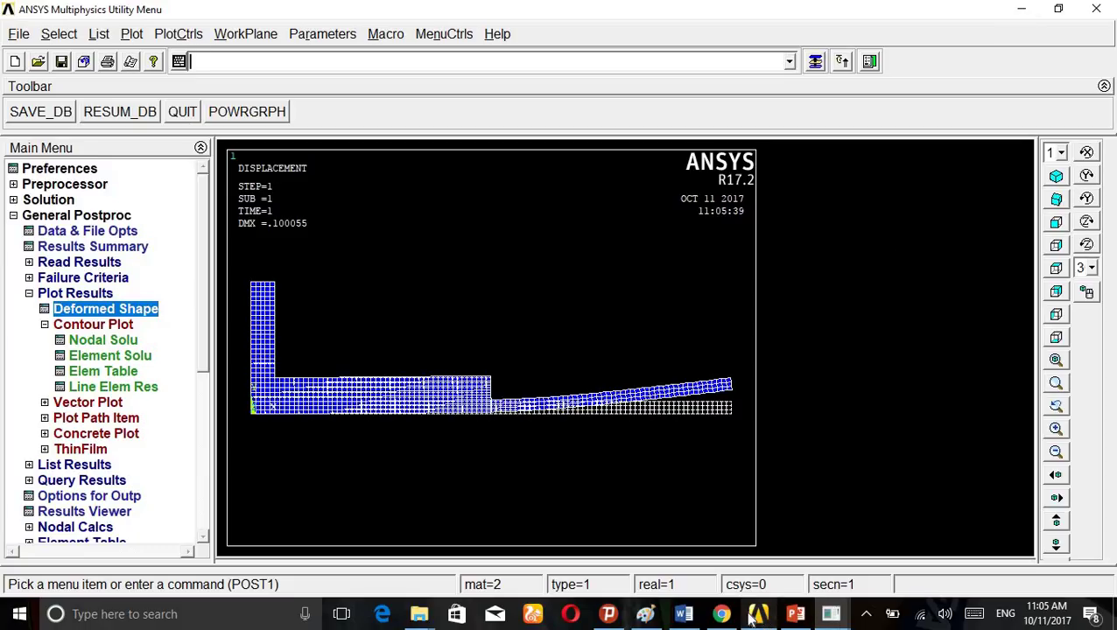
- Paste the ANSYS screenshot into Paint and cut out its 655 × 486 px deformed-shape plot region
click(648, 613)
key(ctrl+v)
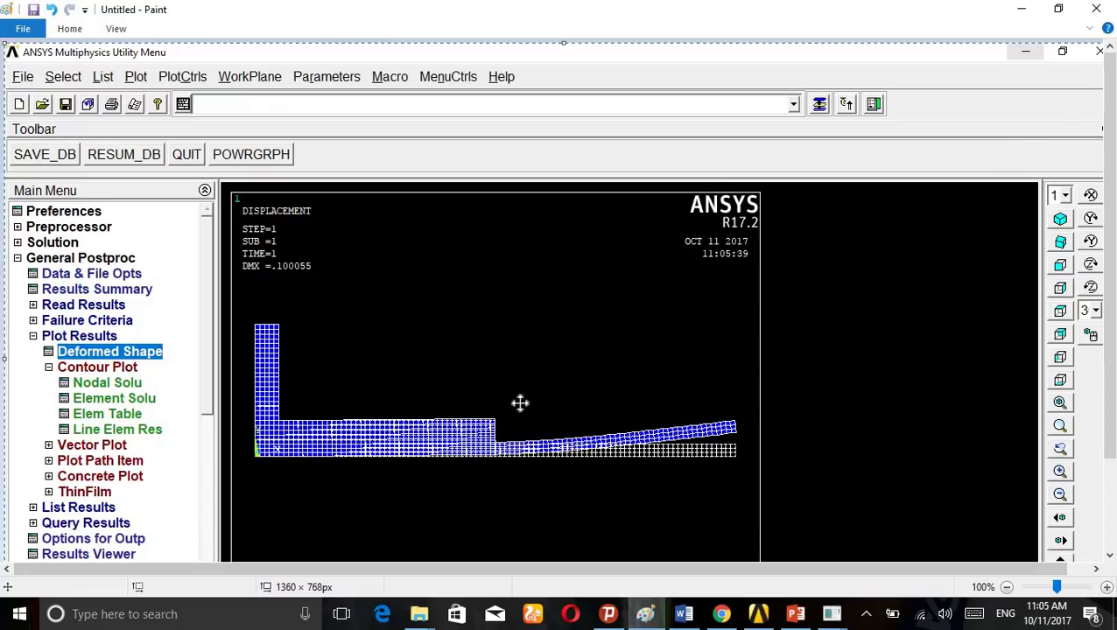
scroll(505, 355, down, 1)
click(69, 28)
click(110, 65)
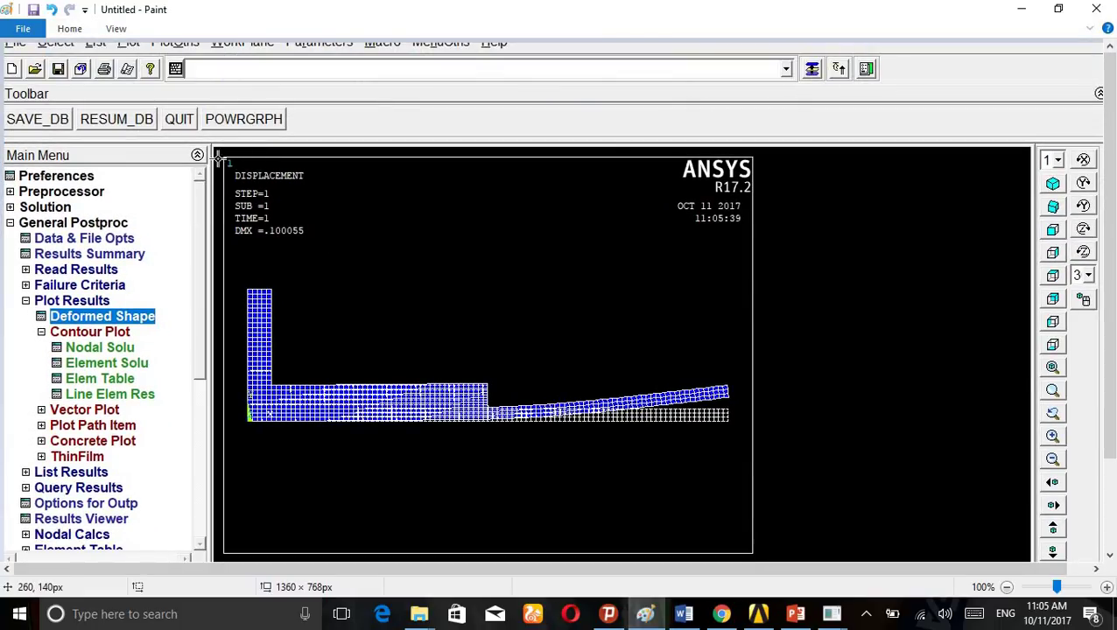
mouse_move(222, 159)
mouse_down()
mouse_move(503, 429)
mouse_move(713, 552)
mouse_move(778, 553)
mouse_move(758, 555)
mouse_up()
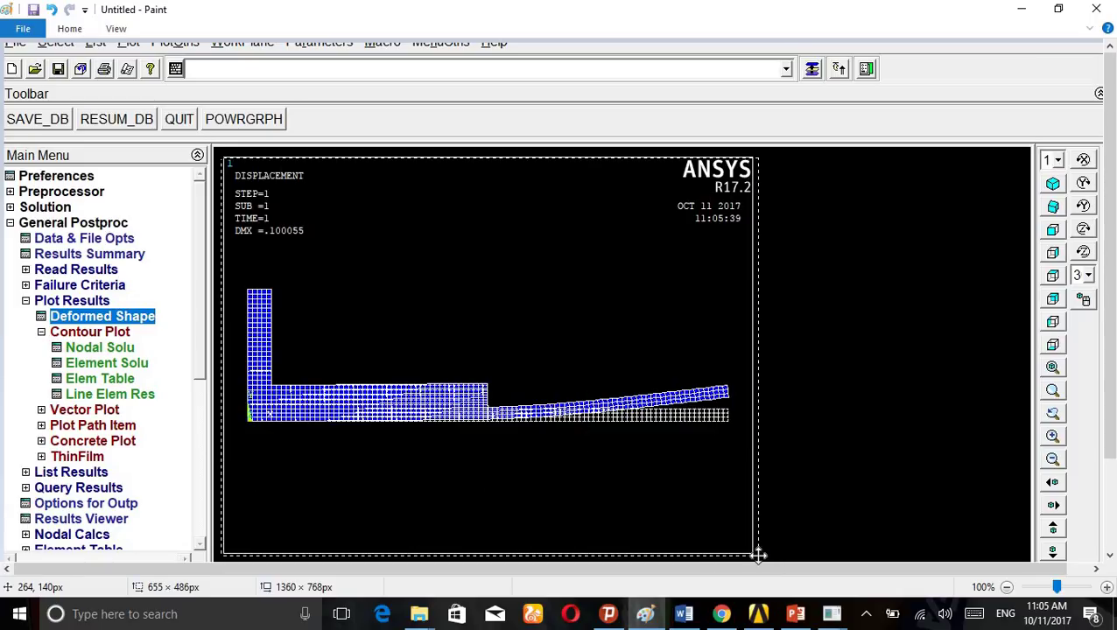
key(ctrl+x)
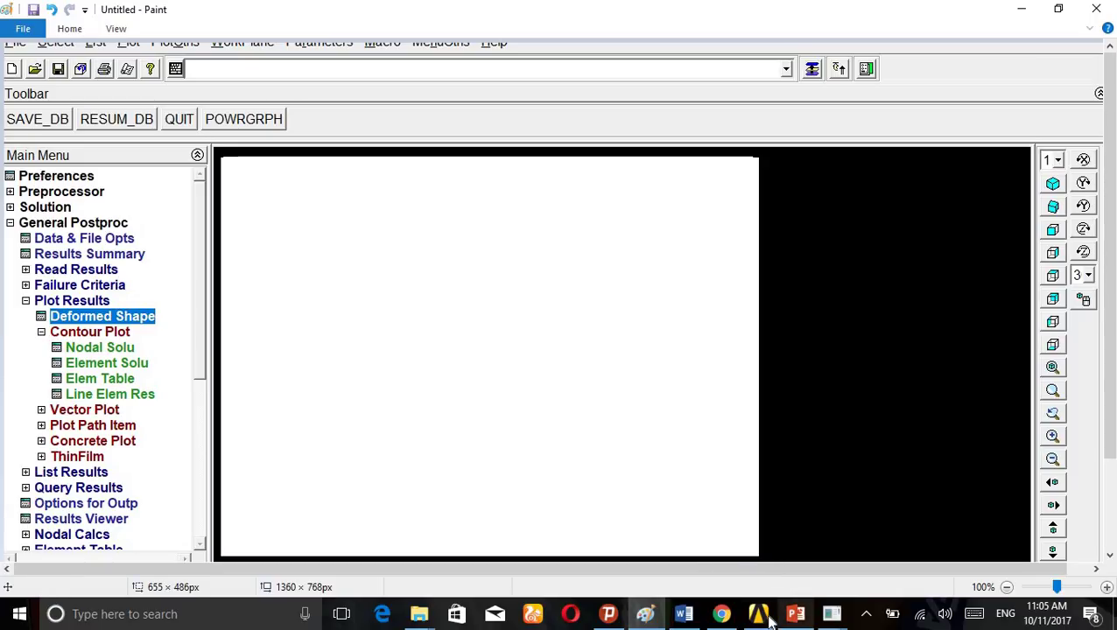
- Paste the upward-bent deformed-shape plot onto page 17 of the Ansys Lab report, below the earlier plot
click(684, 618)
scroll(713, 424, down, 6)
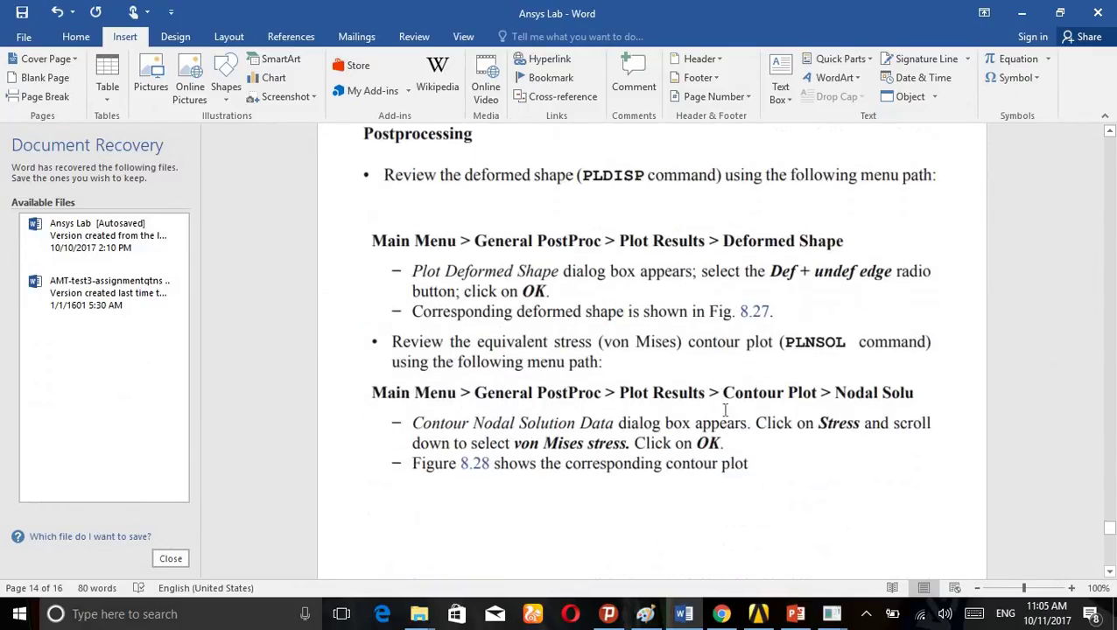
scroll(725, 410, down, 12)
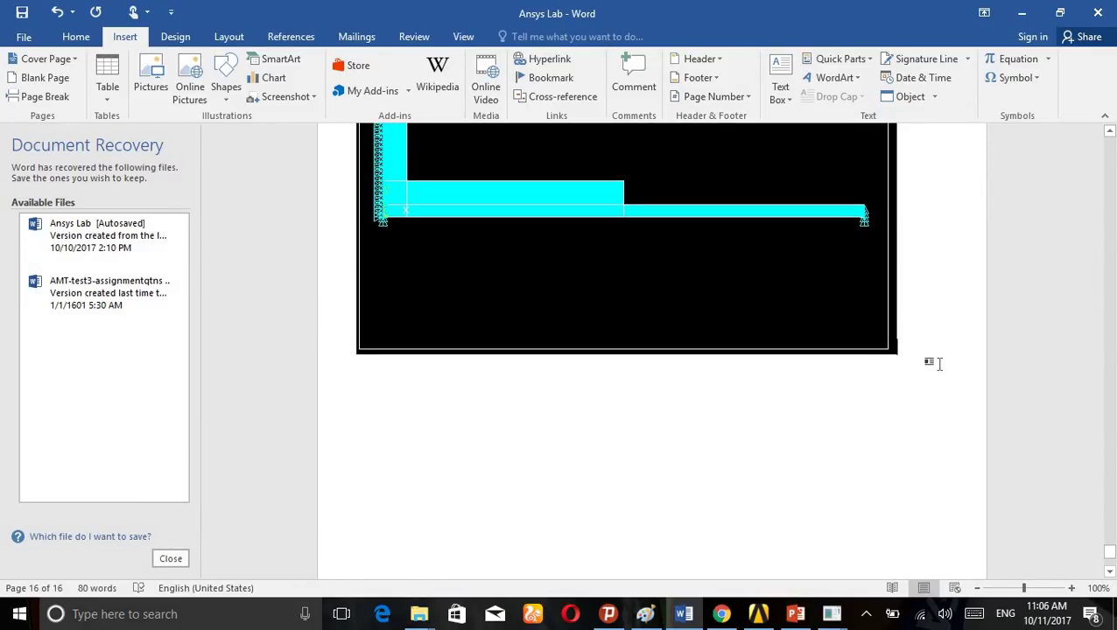
key(ctrl+v)
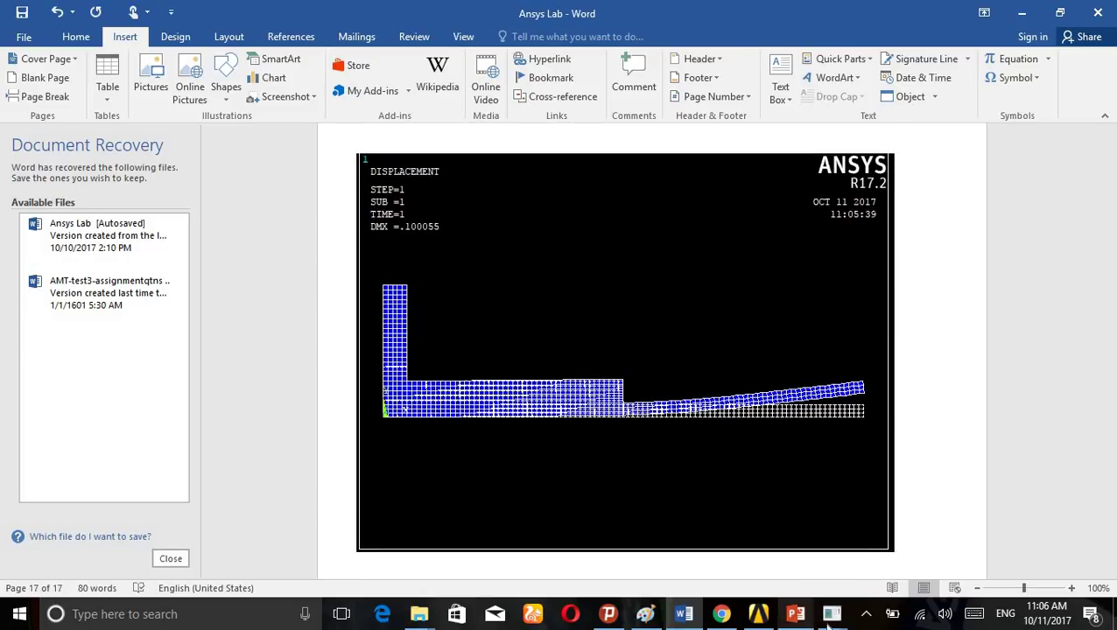
- Plot the von Mises nodal stress contour of the solved model
mouse_move(832, 613)
click(899, 514)
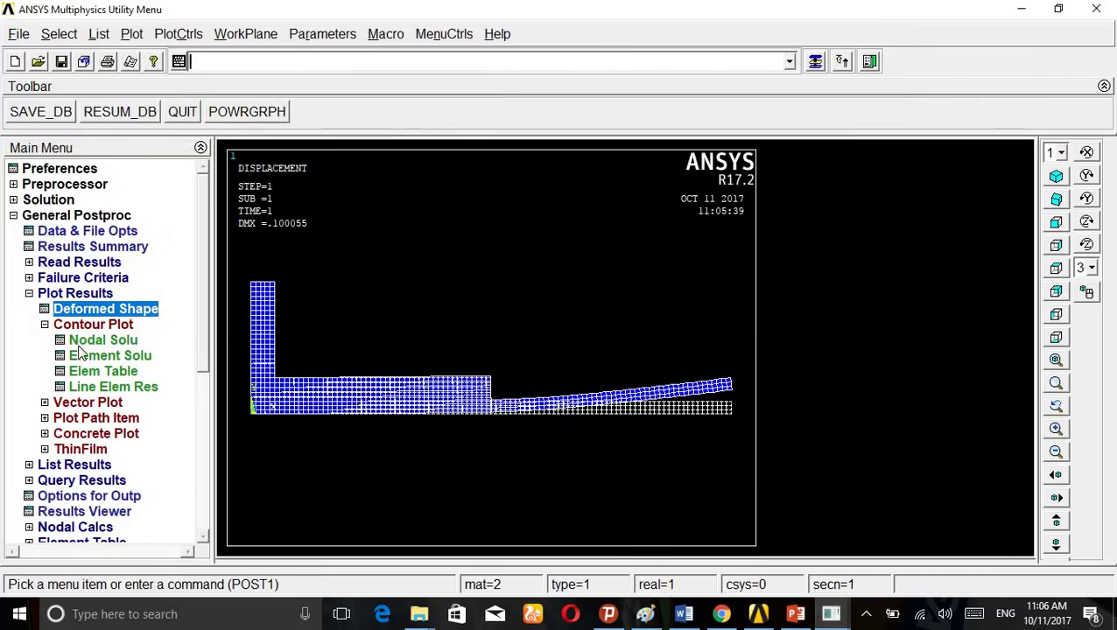
click(83, 340)
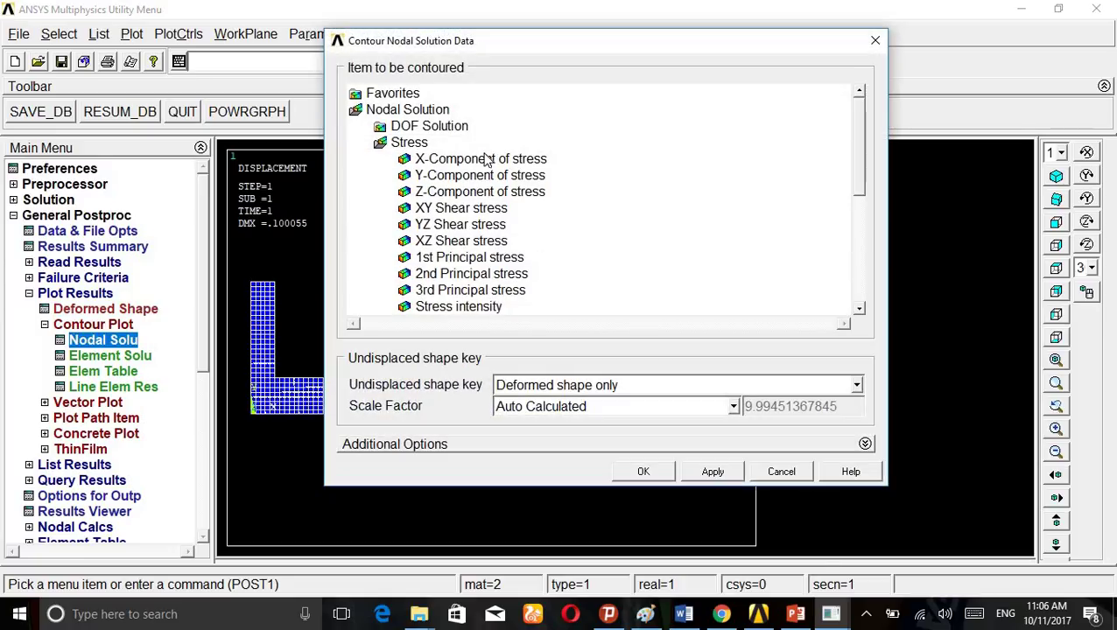
click(408, 142)
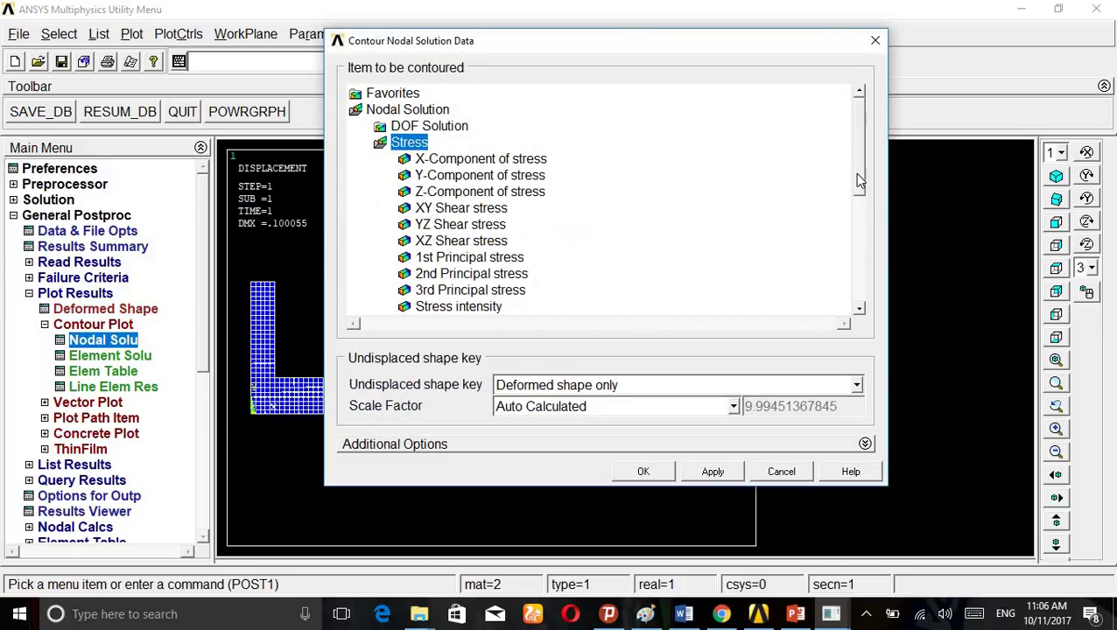
drag(857, 180, 858, 210)
click(463, 258)
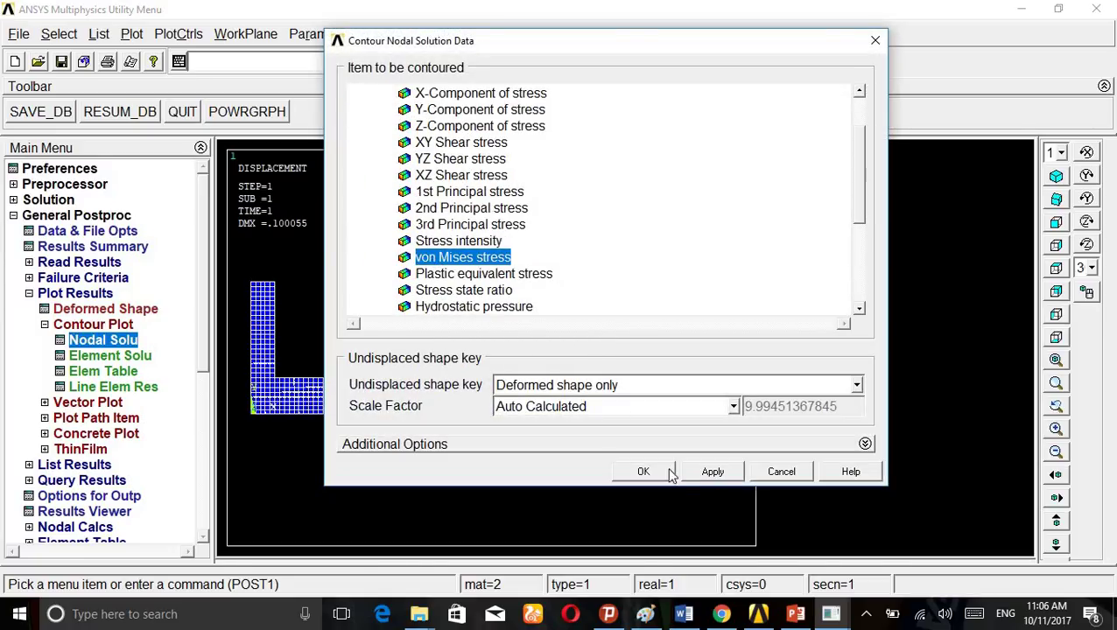
click(709, 473)
click(644, 471)
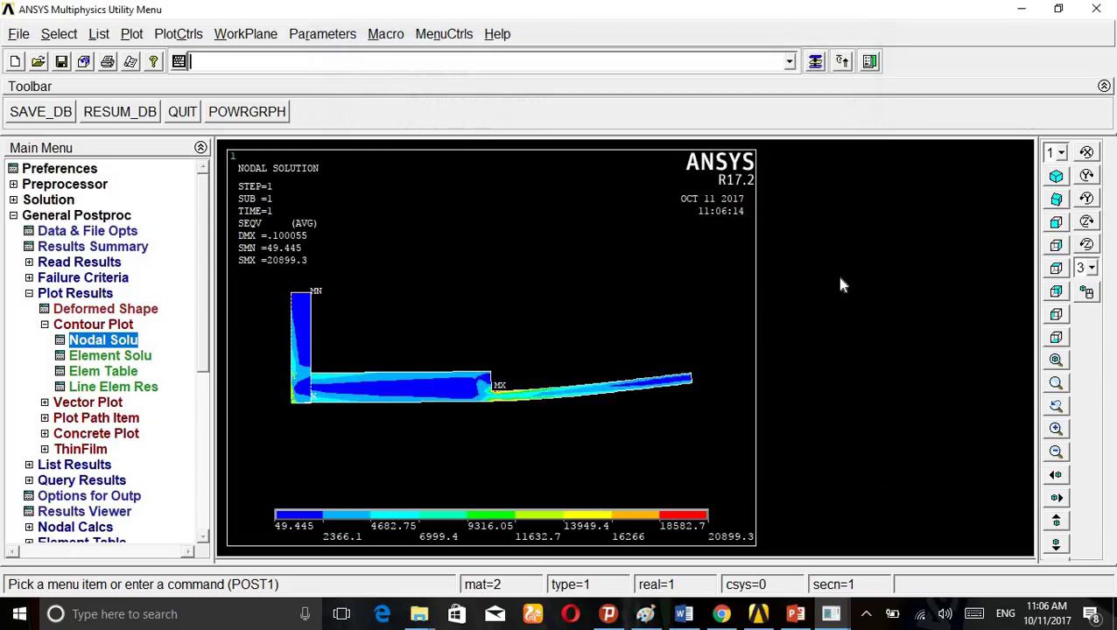
- Go back to the deformed-shape plot with the Def + undeformed option selected
click(95, 310)
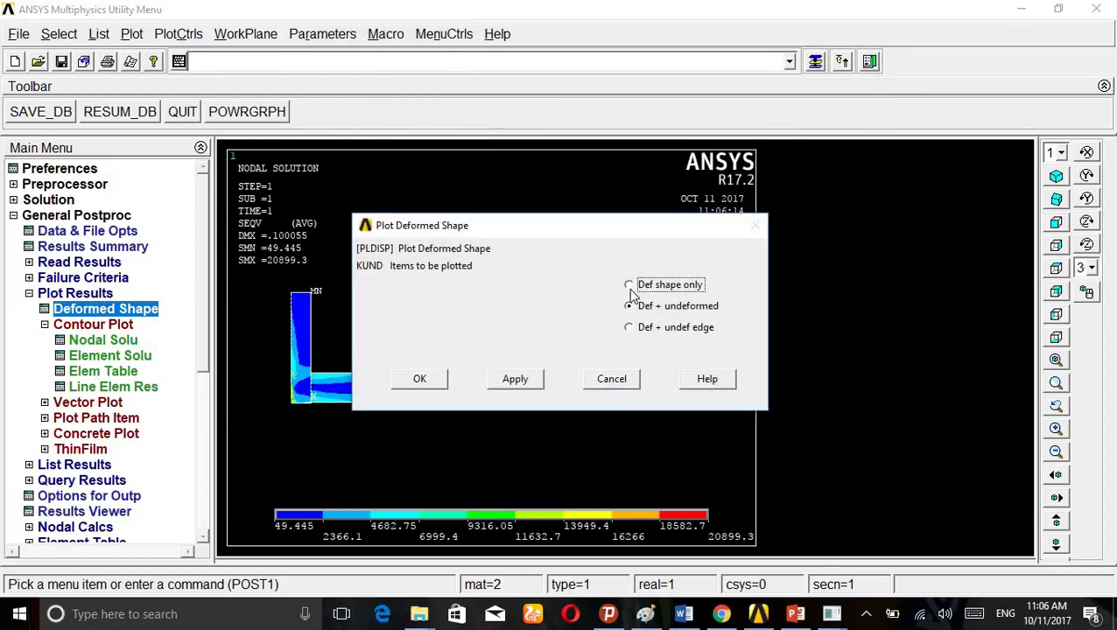
click(517, 379)
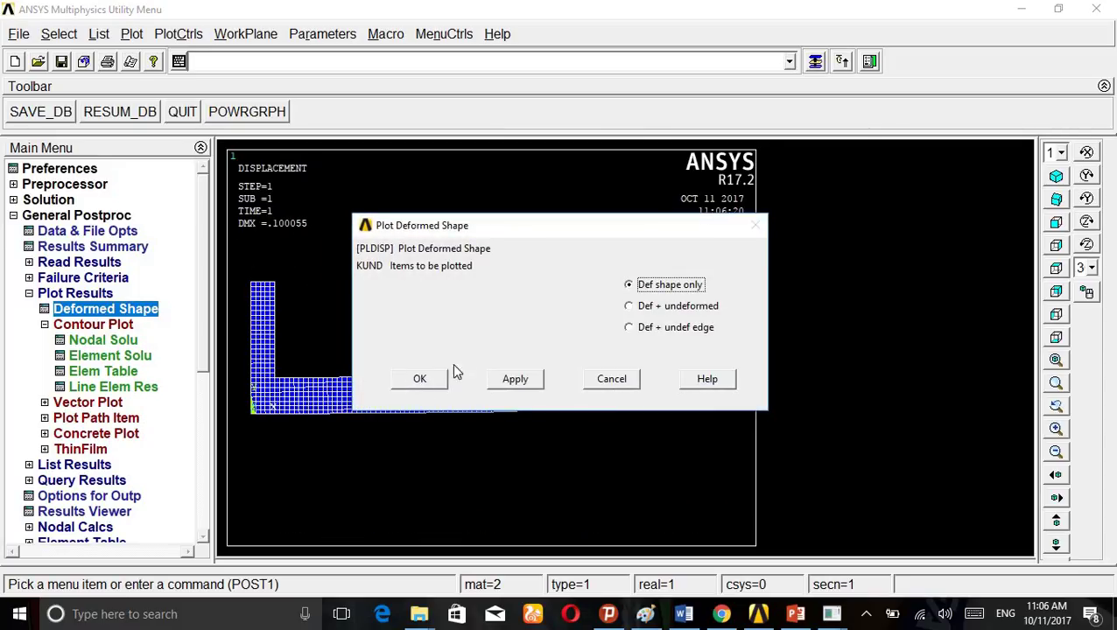
click(433, 378)
click(109, 314)
click(645, 314)
click(521, 381)
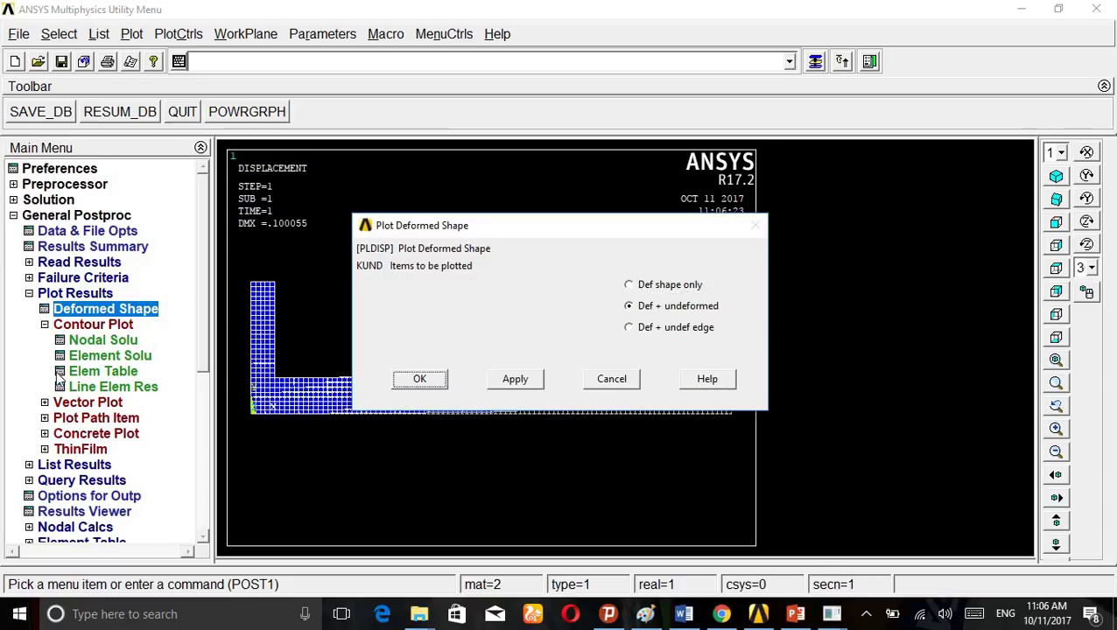
- Plot the von Mises nodal stress contour with the undeformed model overlaid
click(96, 340)
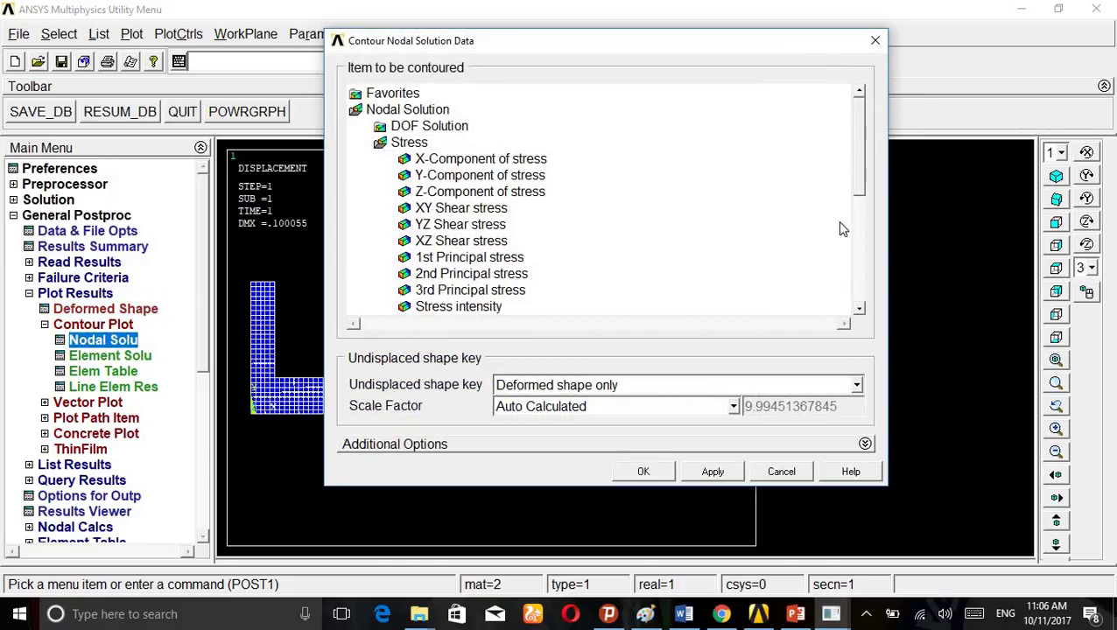
scroll(486, 250, down, 3)
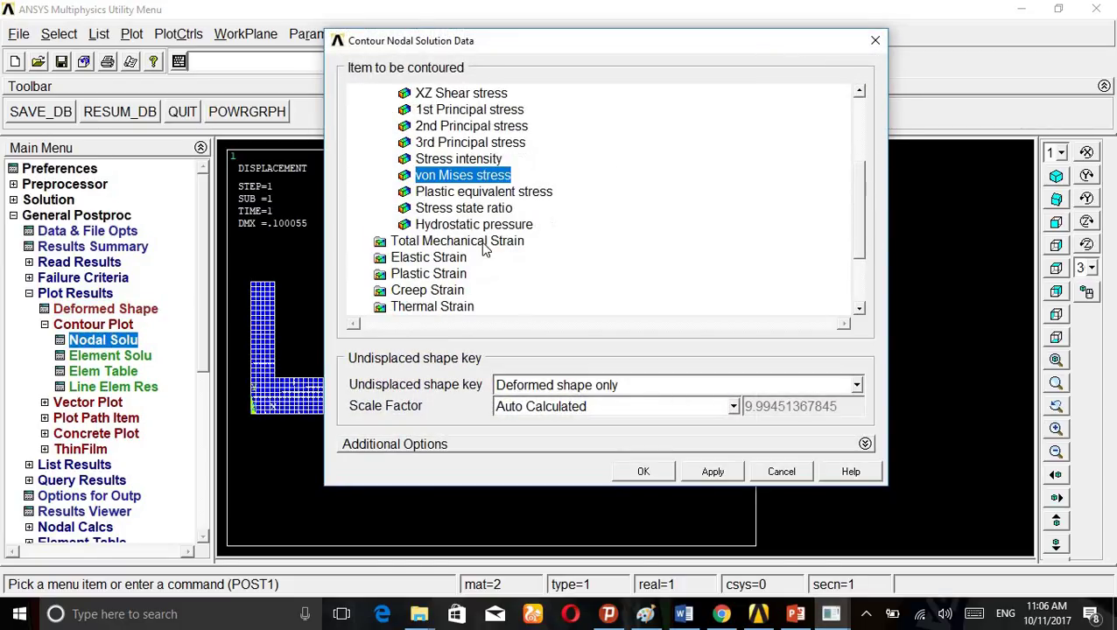
click(711, 473)
click(766, 387)
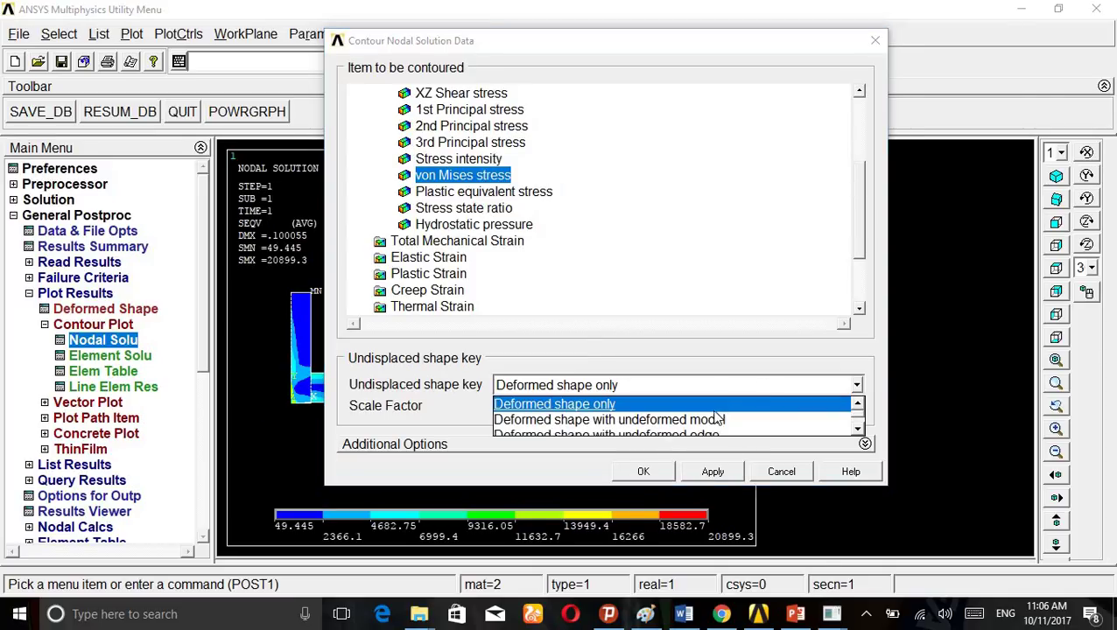
click(665, 421)
click(710, 471)
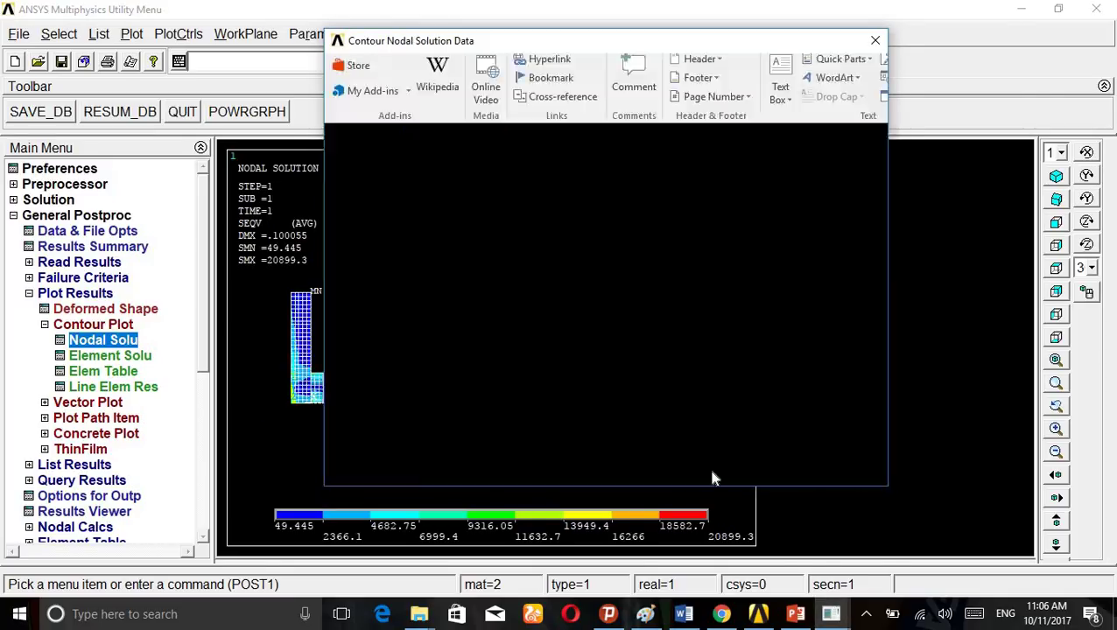
drag(543, 45, 405, 19)
- Try the undeformed-edge-only overlay, then revert to the undeformed model (SMN 49.445, SMX 20899.3)
click(716, 358)
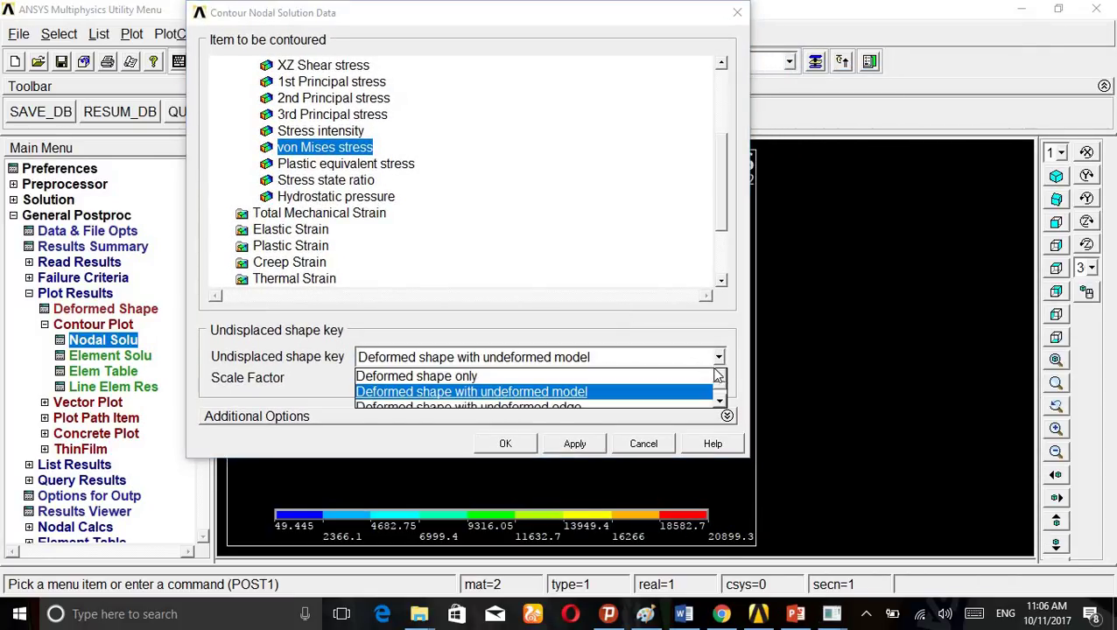
click(718, 401)
click(641, 393)
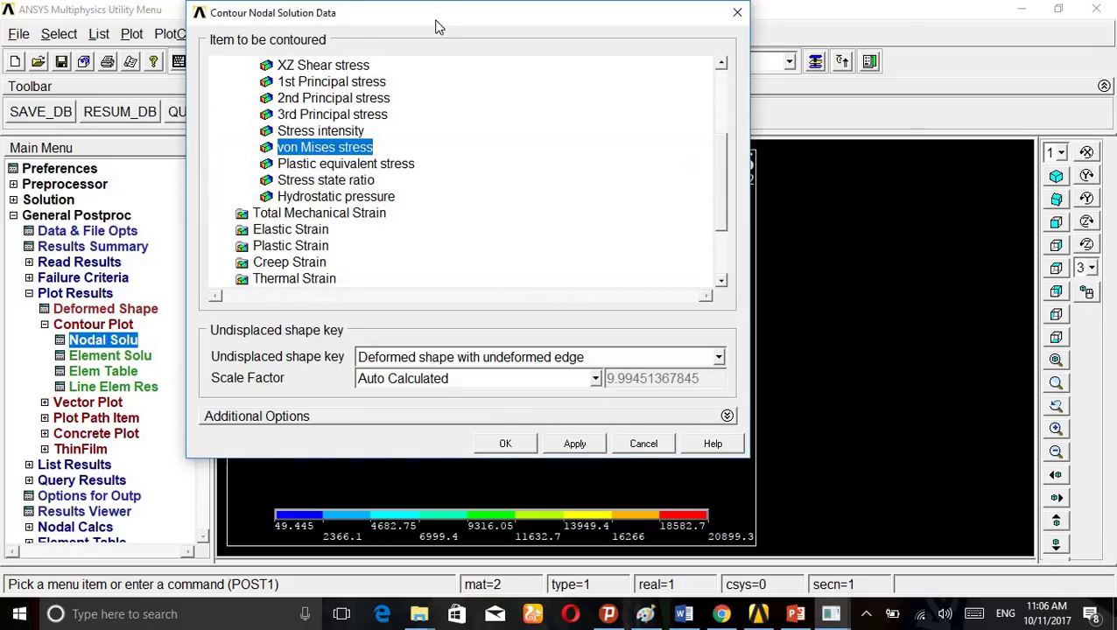
drag(438, 26, 531, 94)
click(744, 359)
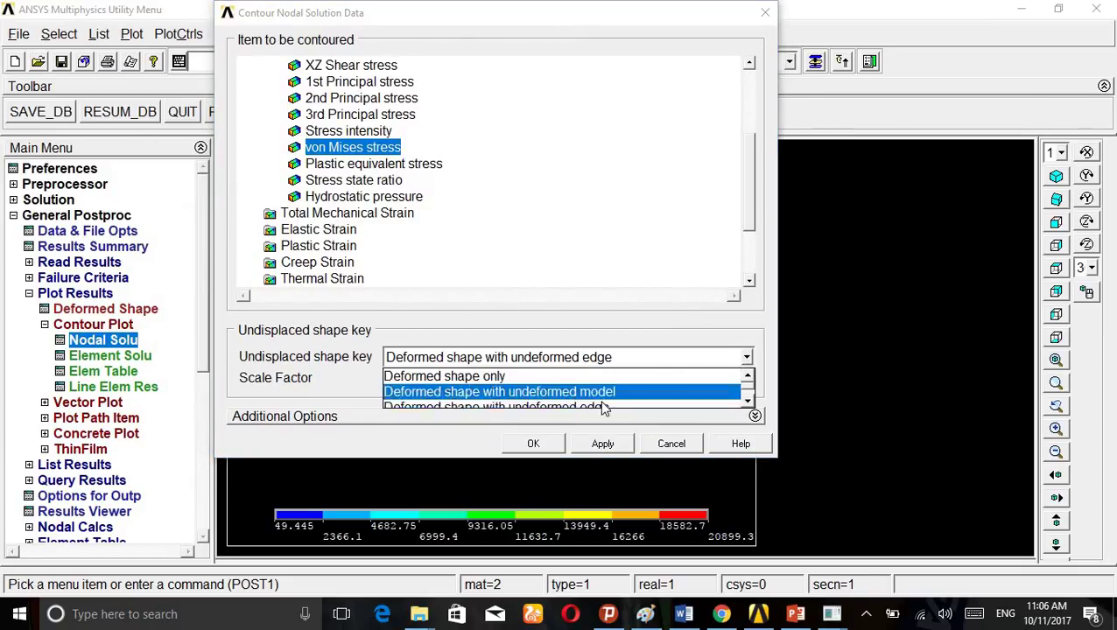
click(610, 391)
click(562, 439)
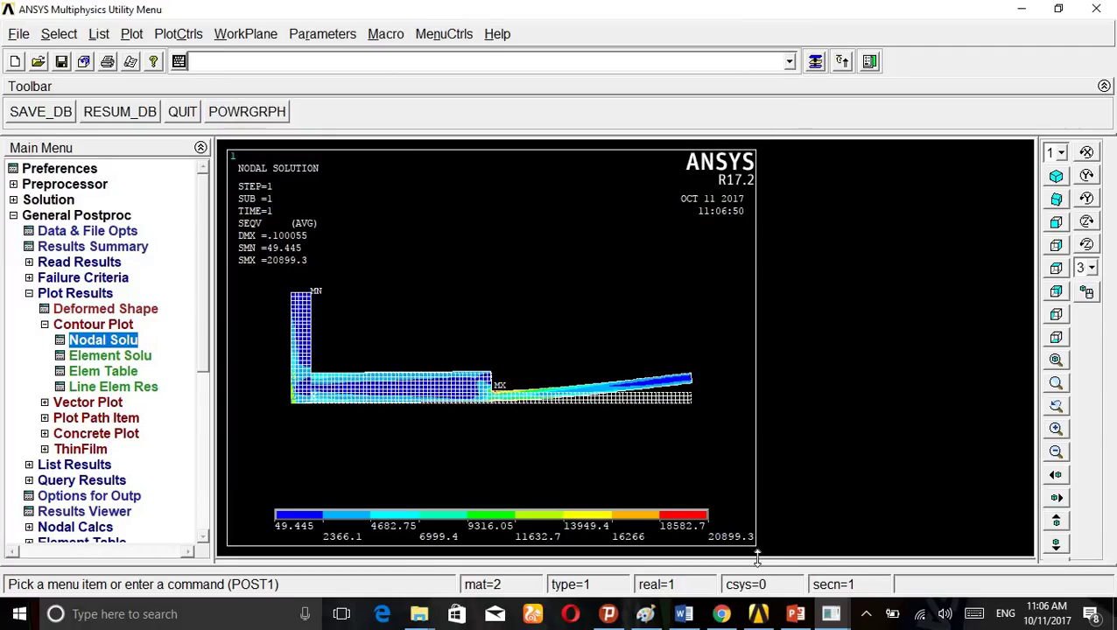
- Select the von Mises contour plot region in the Paint screenshot and cut it to the clipboard
click(650, 618)
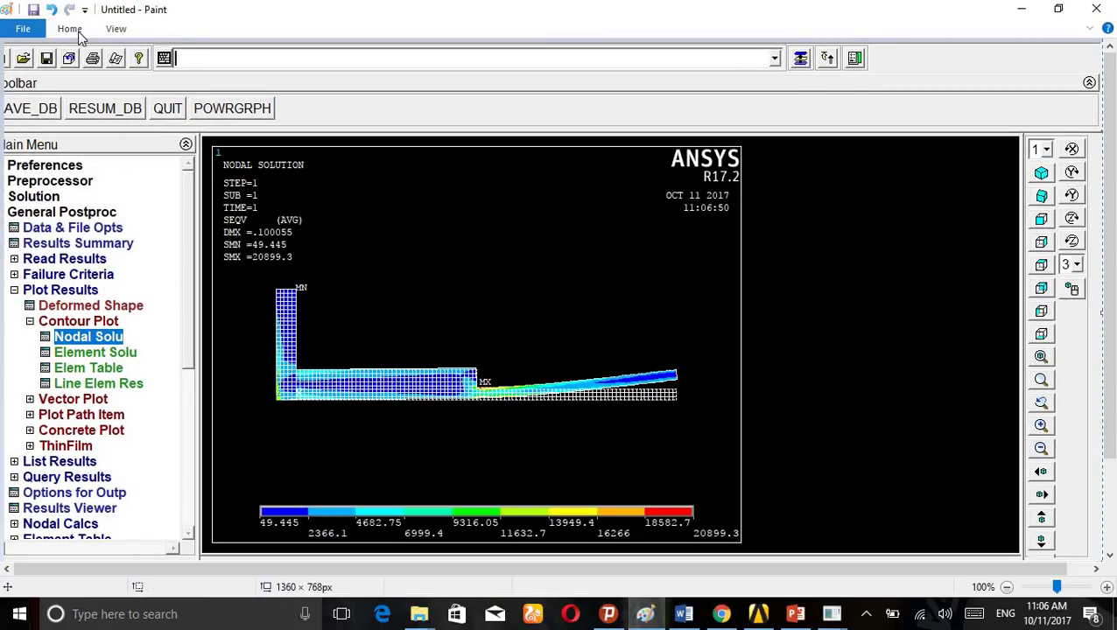
click(71, 29)
click(213, 133)
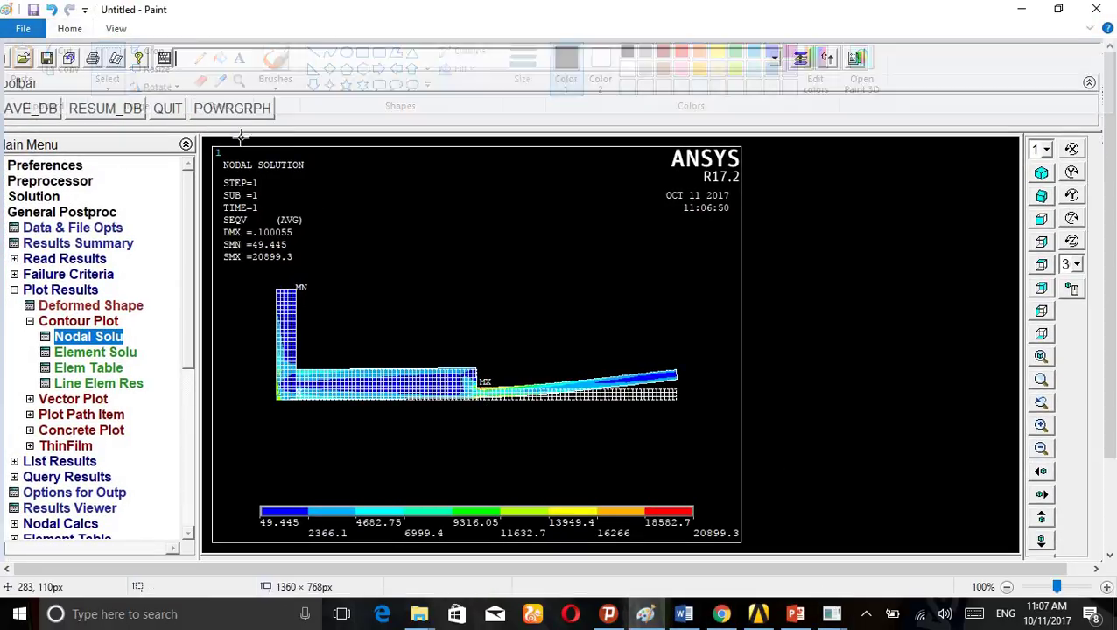
drag(208, 145, 749, 548)
key(ctrl+x)
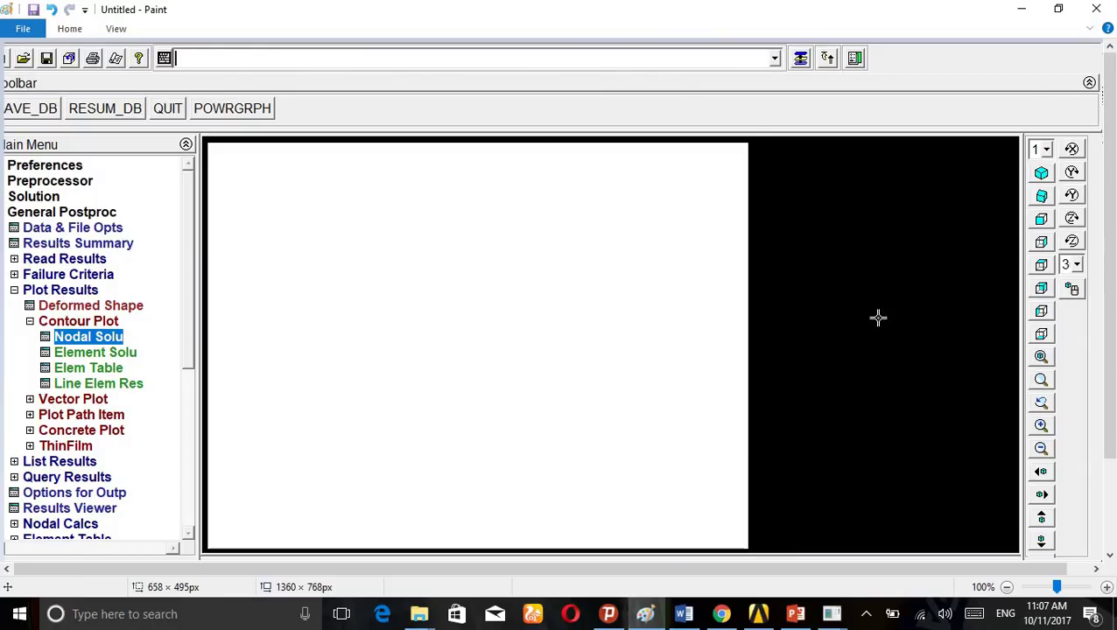
click(1023, 10)
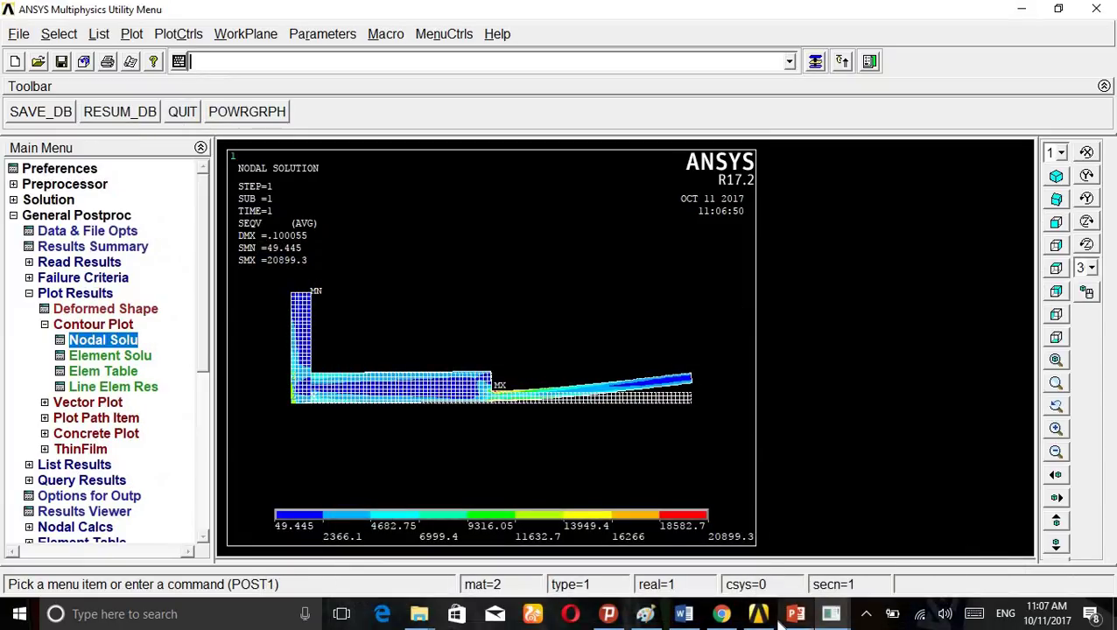
key(alt+Tab)
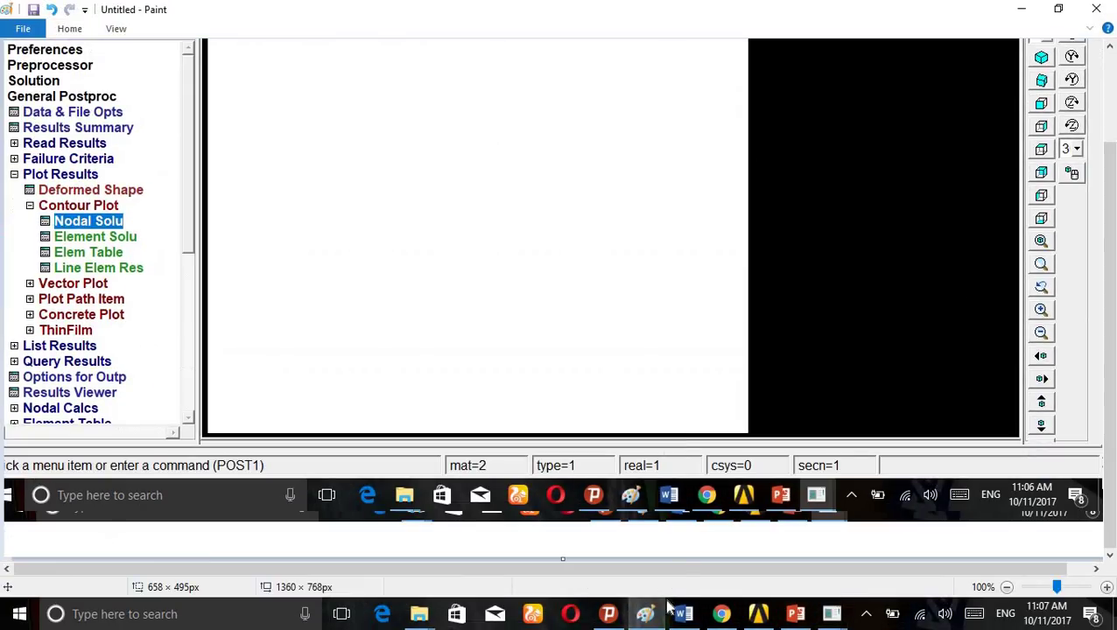
click(646, 613)
- Paste the von Mises contour plot (SMN 49.445, SMX 20899.3) below the last figure in the report
click(684, 613)
scroll(601, 426, down, 4)
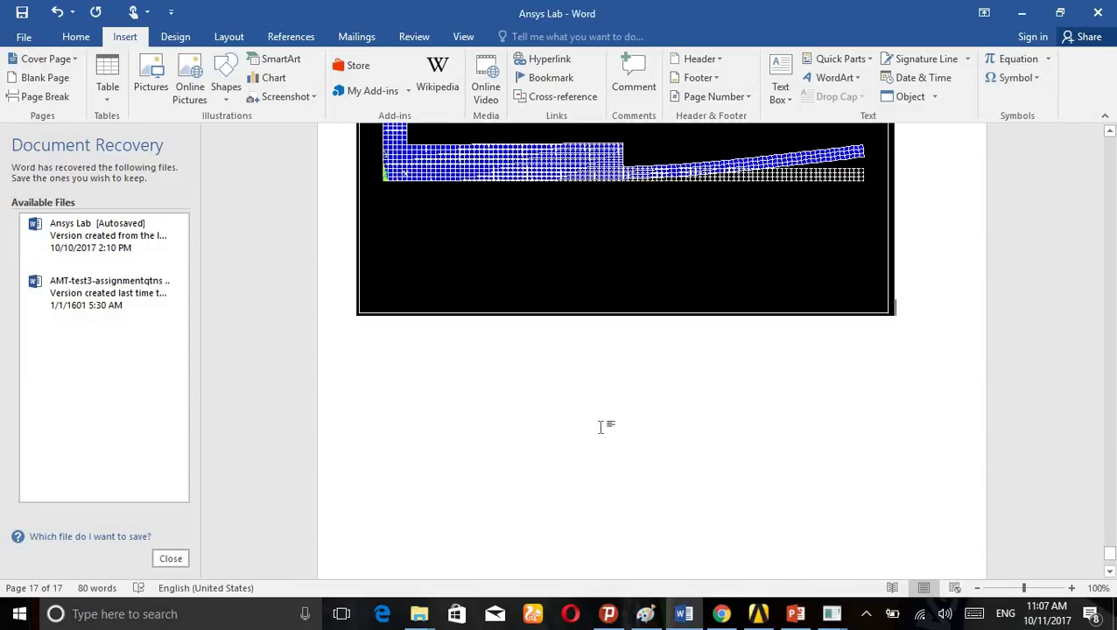
click(491, 406)
key(ctrl+v)
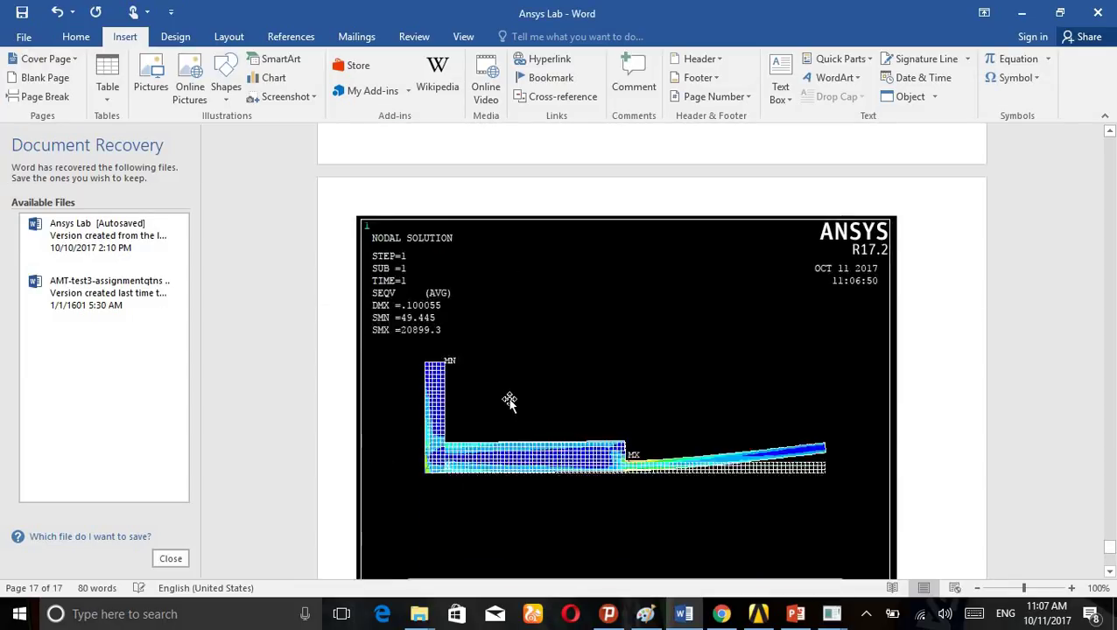
scroll(836, 426, down, 2)
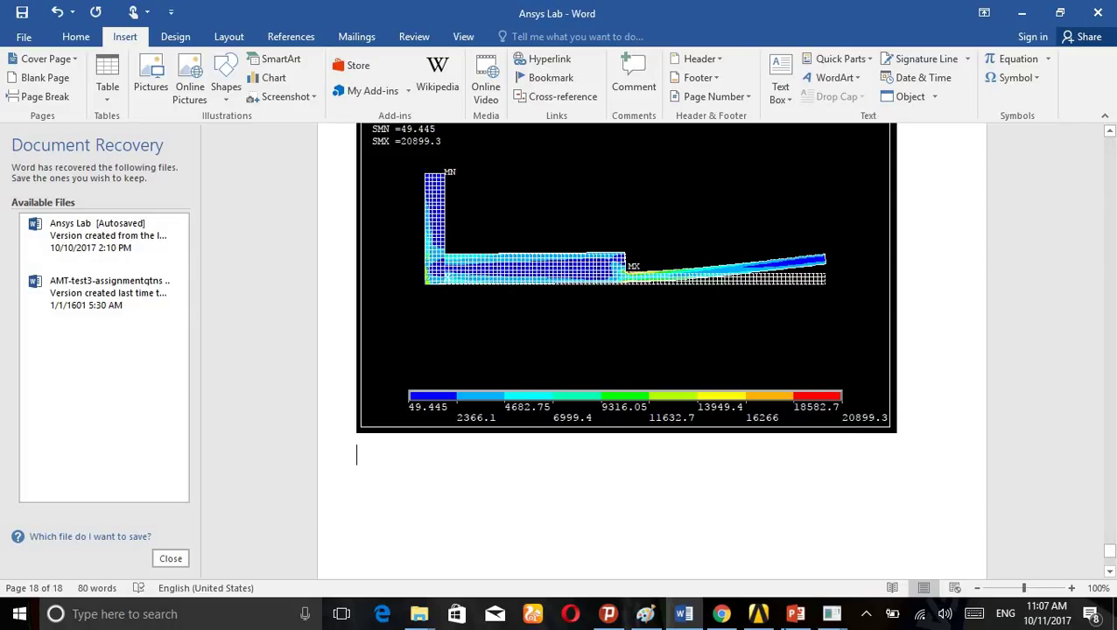
- Plot the von Mises element-solution stress contour, giving SMN 22.9122 and SMX 23968.1
click(831, 613)
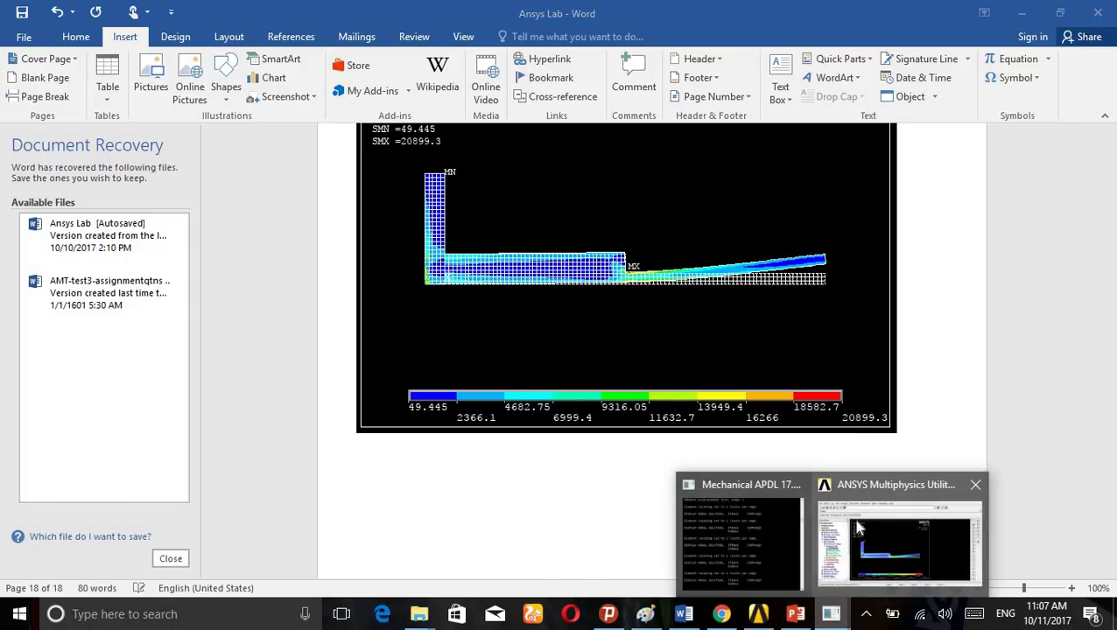
click(857, 527)
click(110, 357)
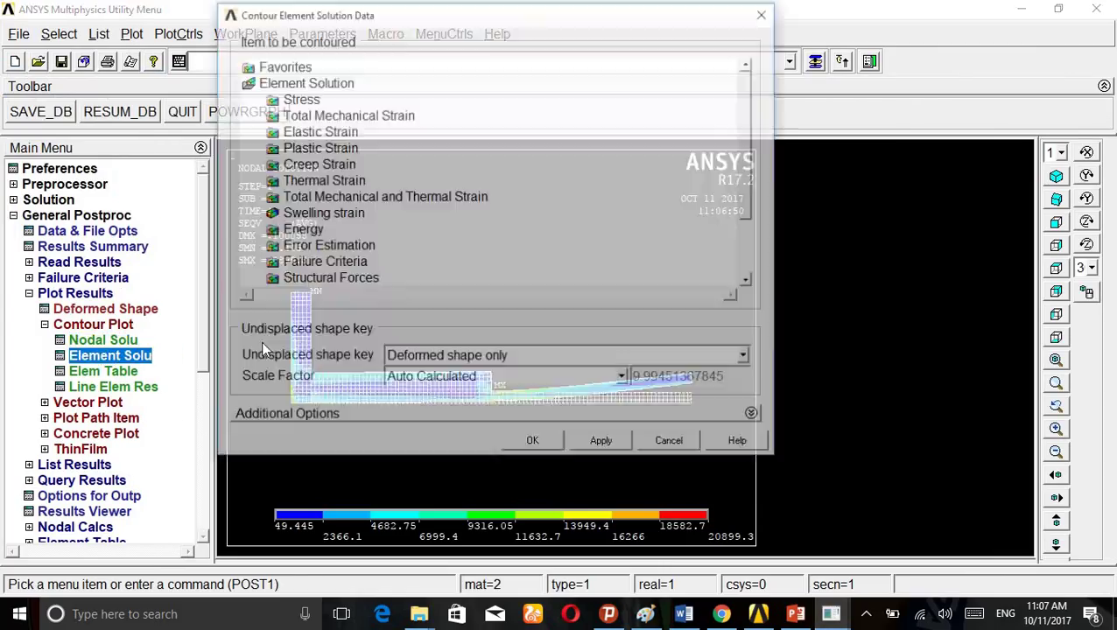
click(304, 82)
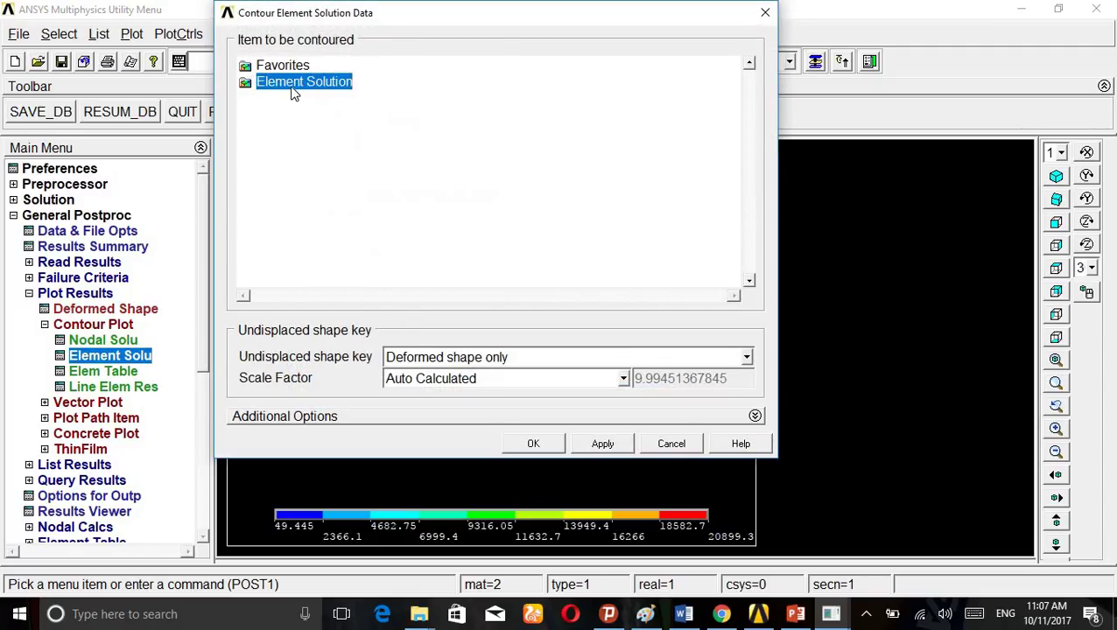
click(304, 81)
click(299, 98)
click(350, 279)
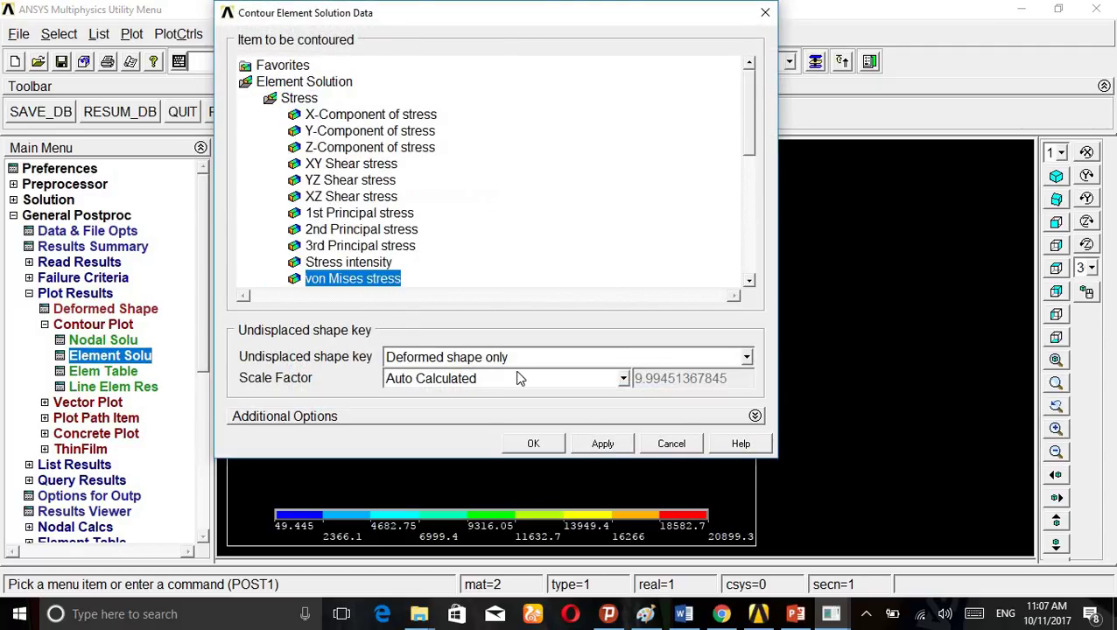
click(608, 445)
click(533, 444)
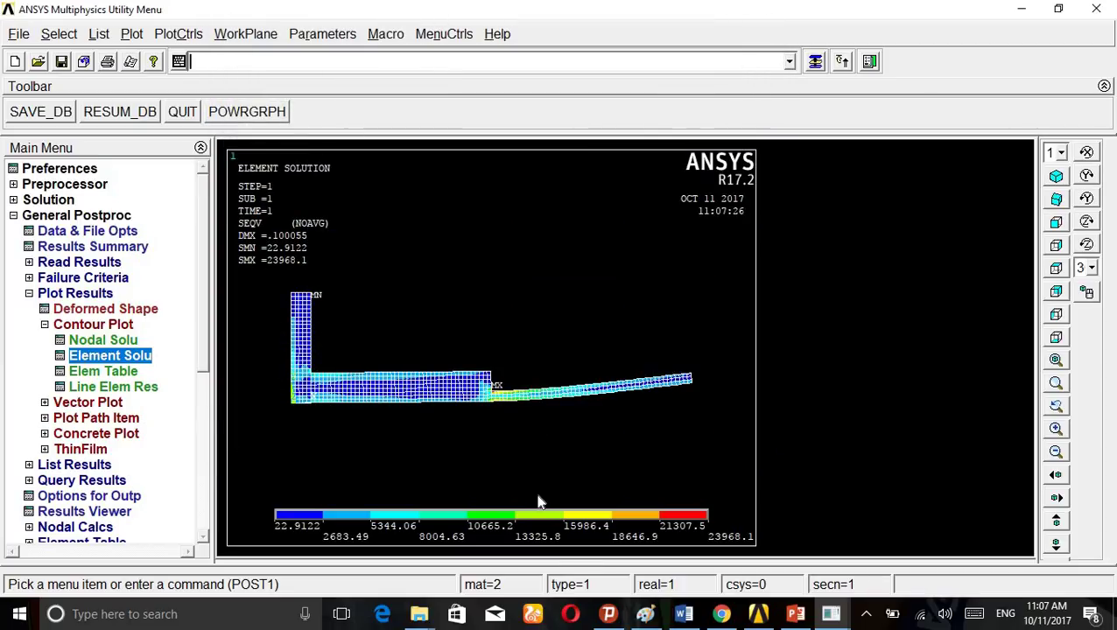
- Bring the Ansys Lab report forward in Word and scroll to the page-15 displacement plot (DMX .100055)
click(683, 614)
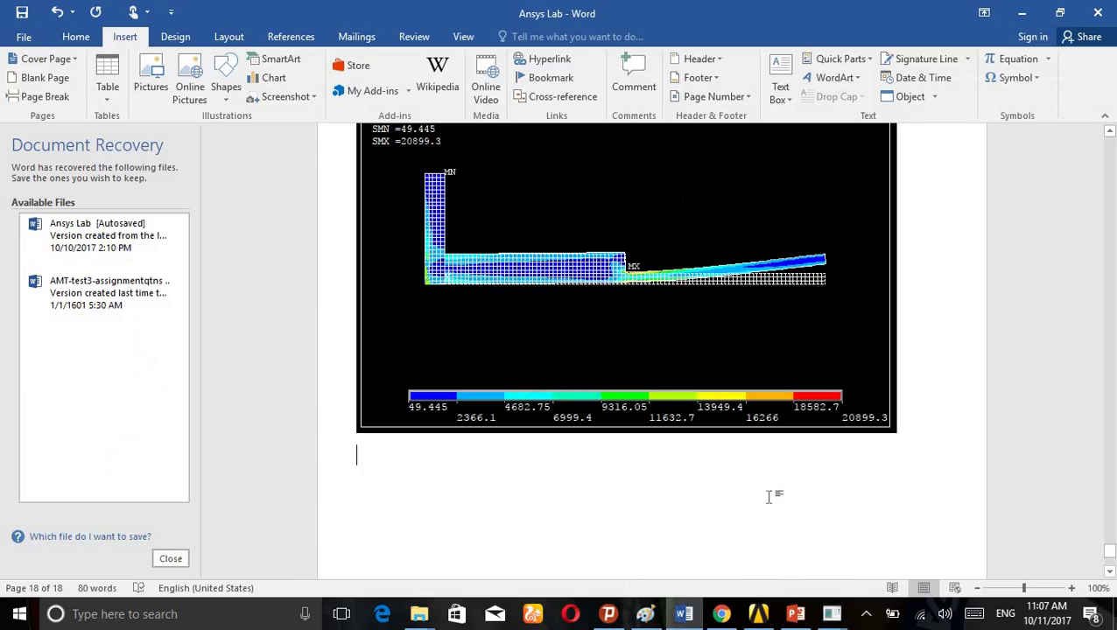
scroll(770, 316, up, 10)
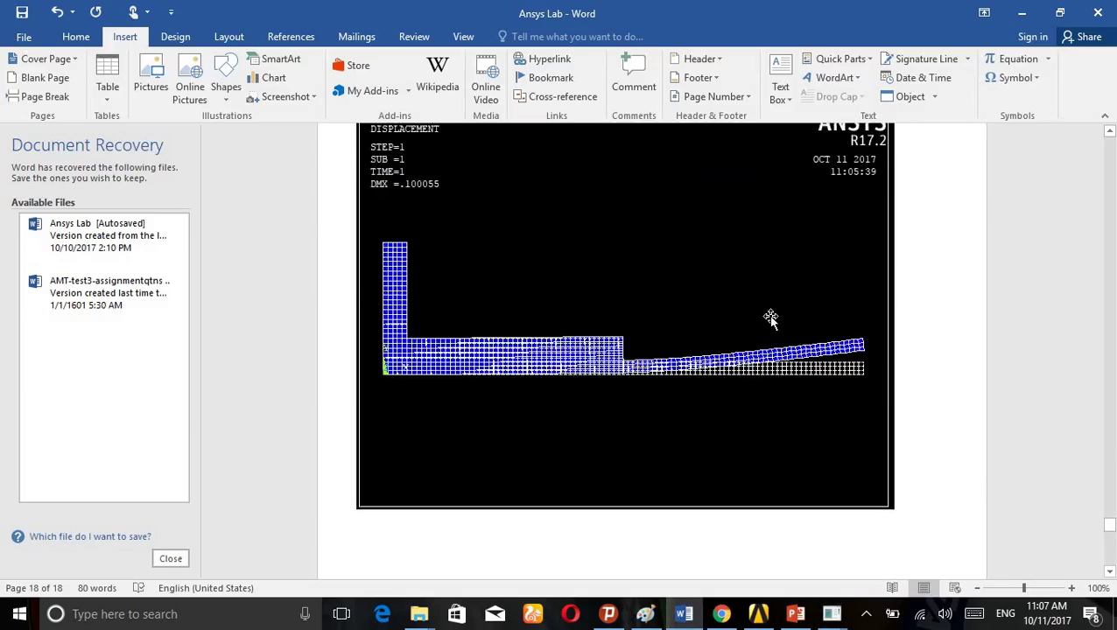
scroll(770, 316, up, 10)
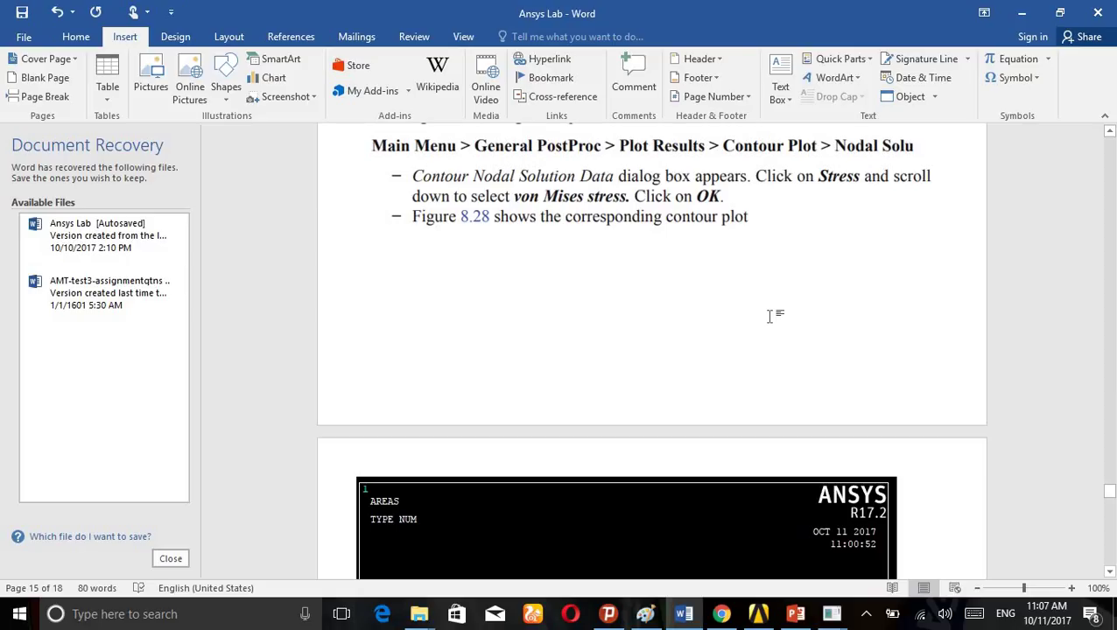
scroll(770, 320, down, 15)
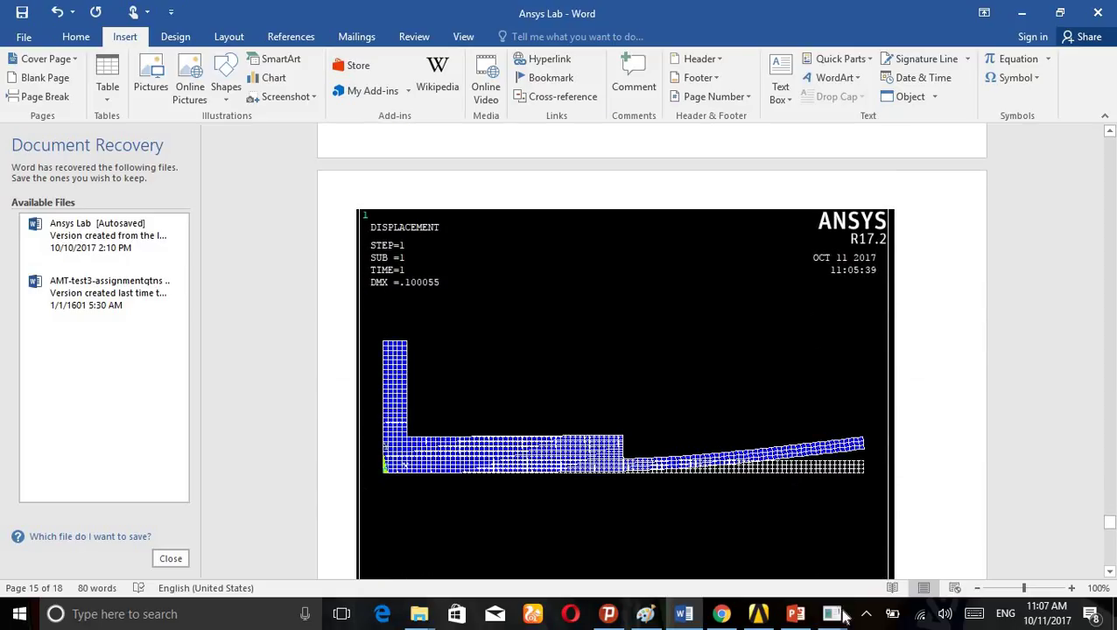